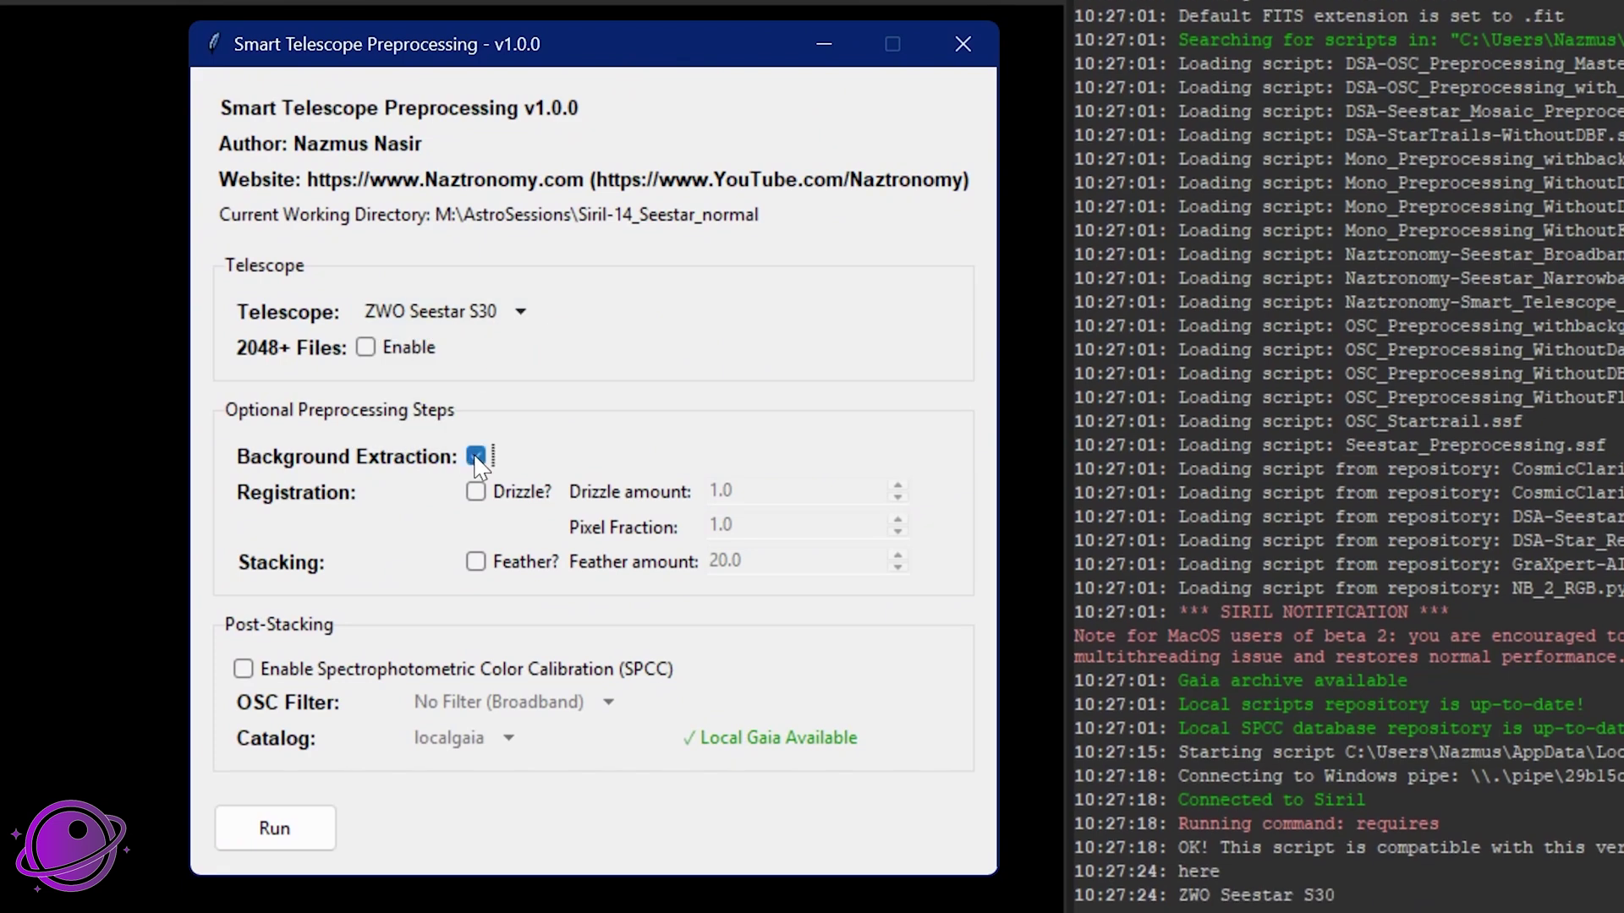
- Enable drizzle at 1.5 and SPCC with the LP (Narrowband) OSC filter, then start the run
{"action": "left_click", "coordinate": [477, 493]}
{"action": "double_click", "coordinate": [725, 491]}
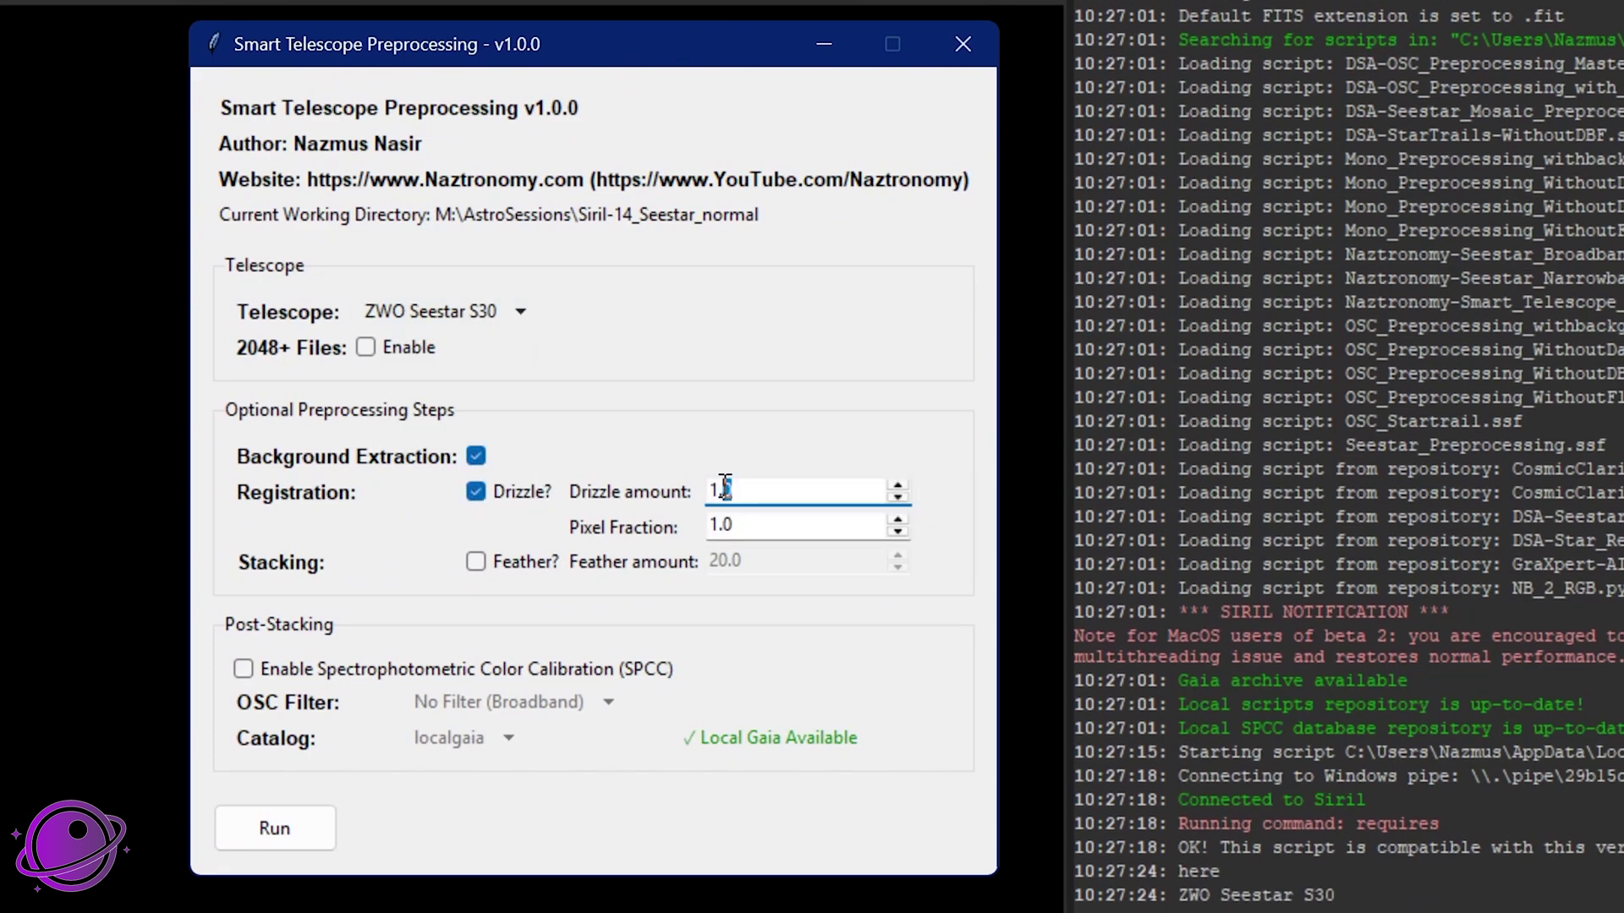
{"action": "left_click", "coordinate": [331, 674]}
{"action": "left_click", "coordinate": [607, 702]}
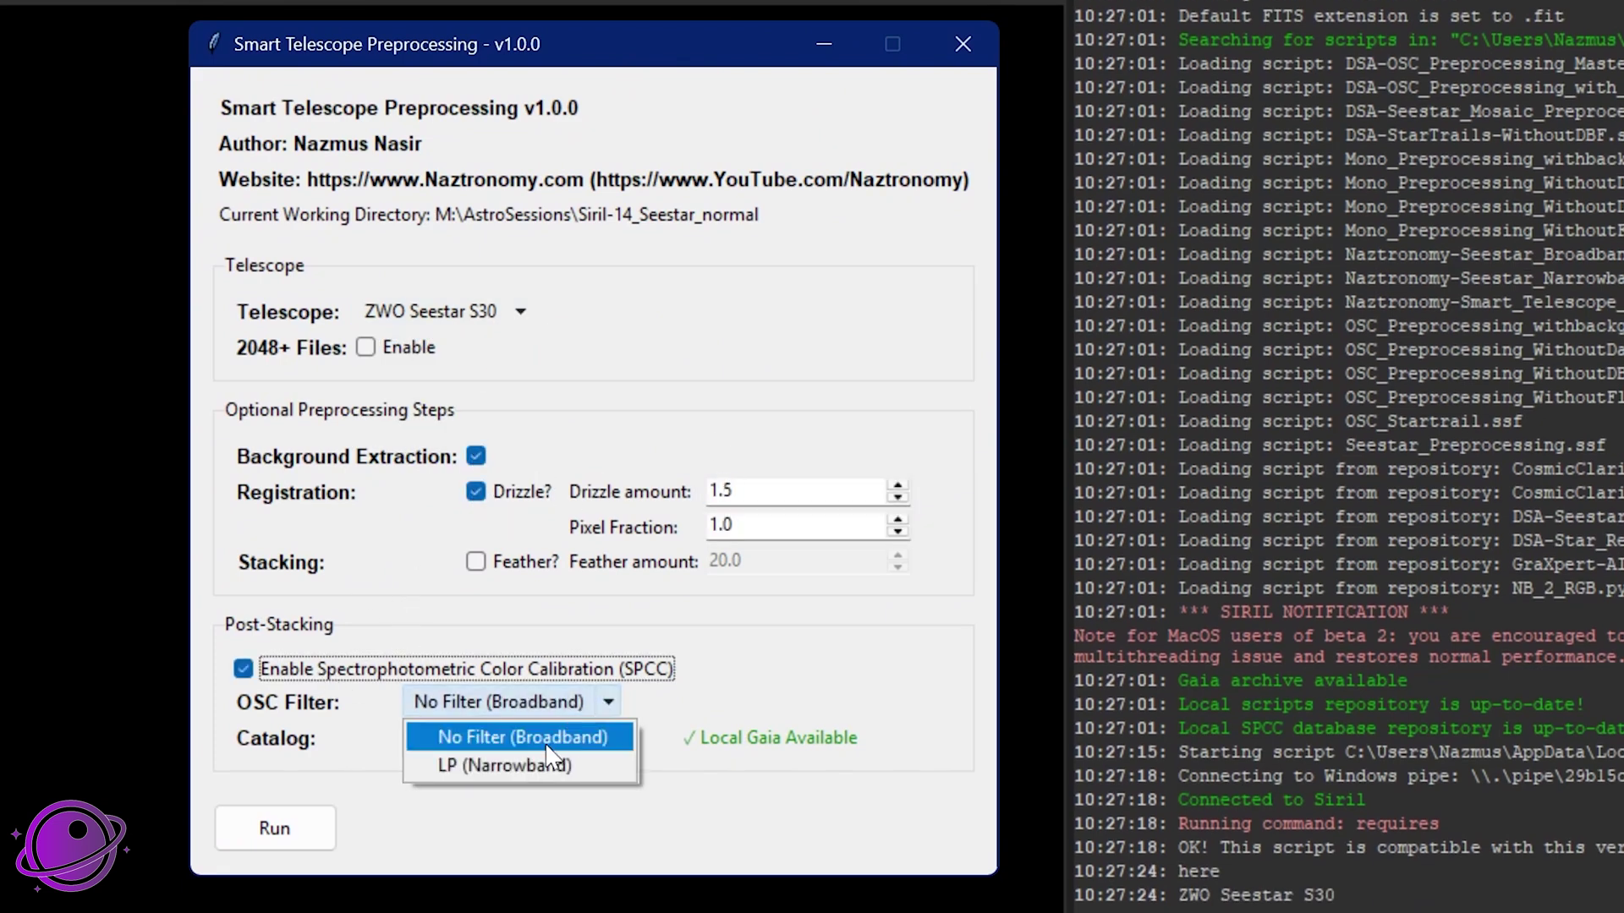
{"action": "left_click", "coordinate": [504, 766]}
{"action": "left_click", "coordinate": [274, 828]}
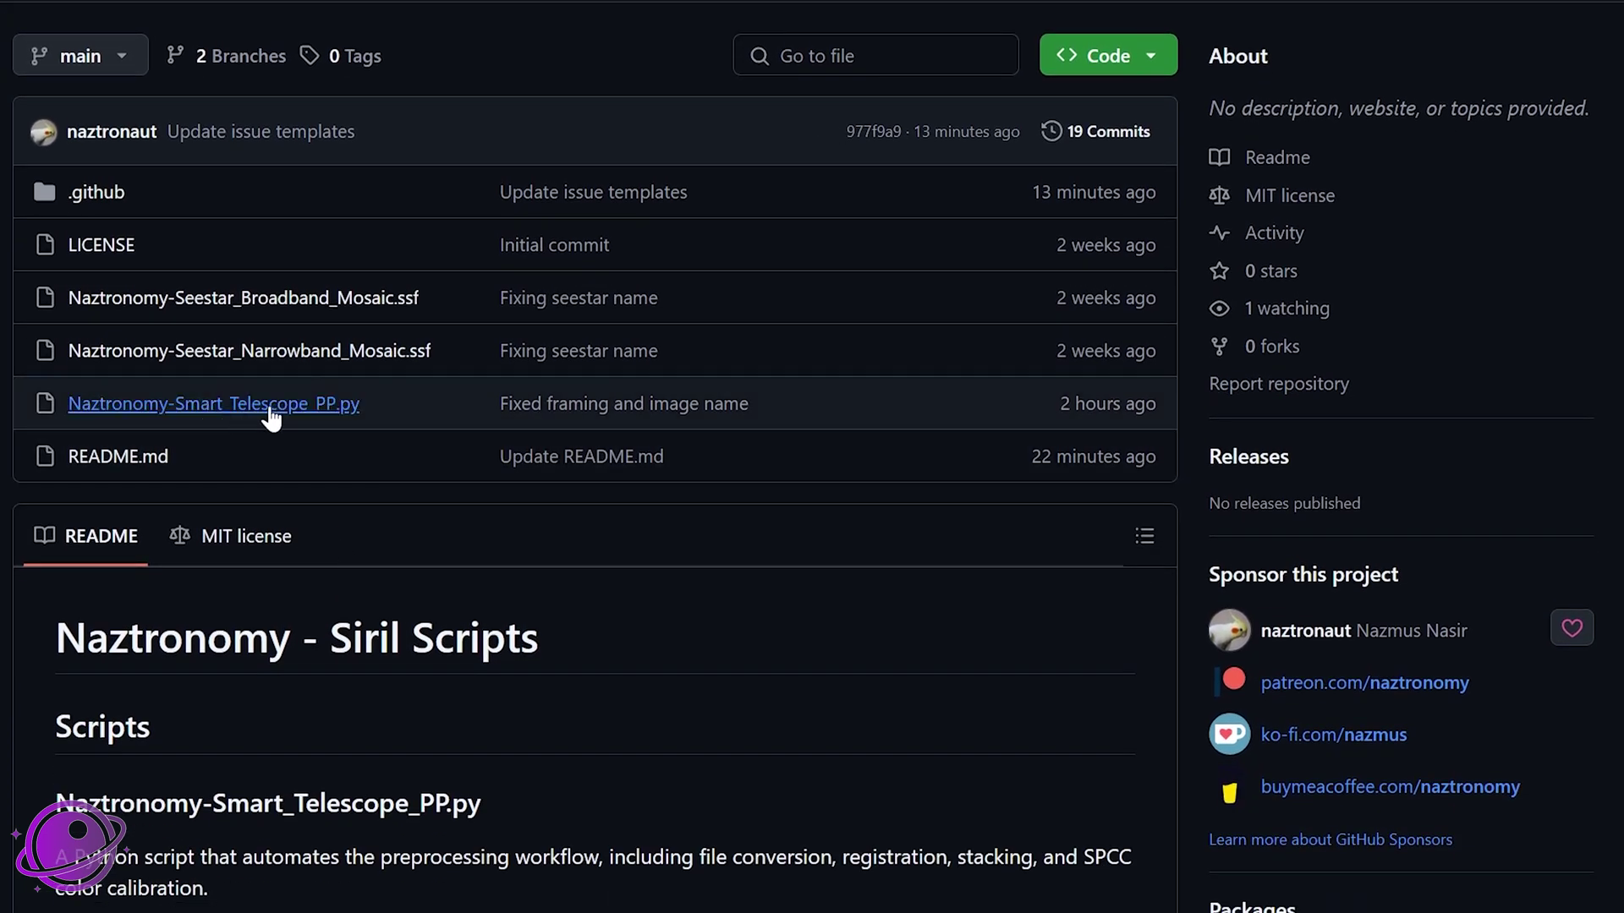
- Open Naztronomy-Smart_Telescope_PP.py on GitHub and scroll through its Python source code
{"action": "left_click", "coordinate": [317, 409]}
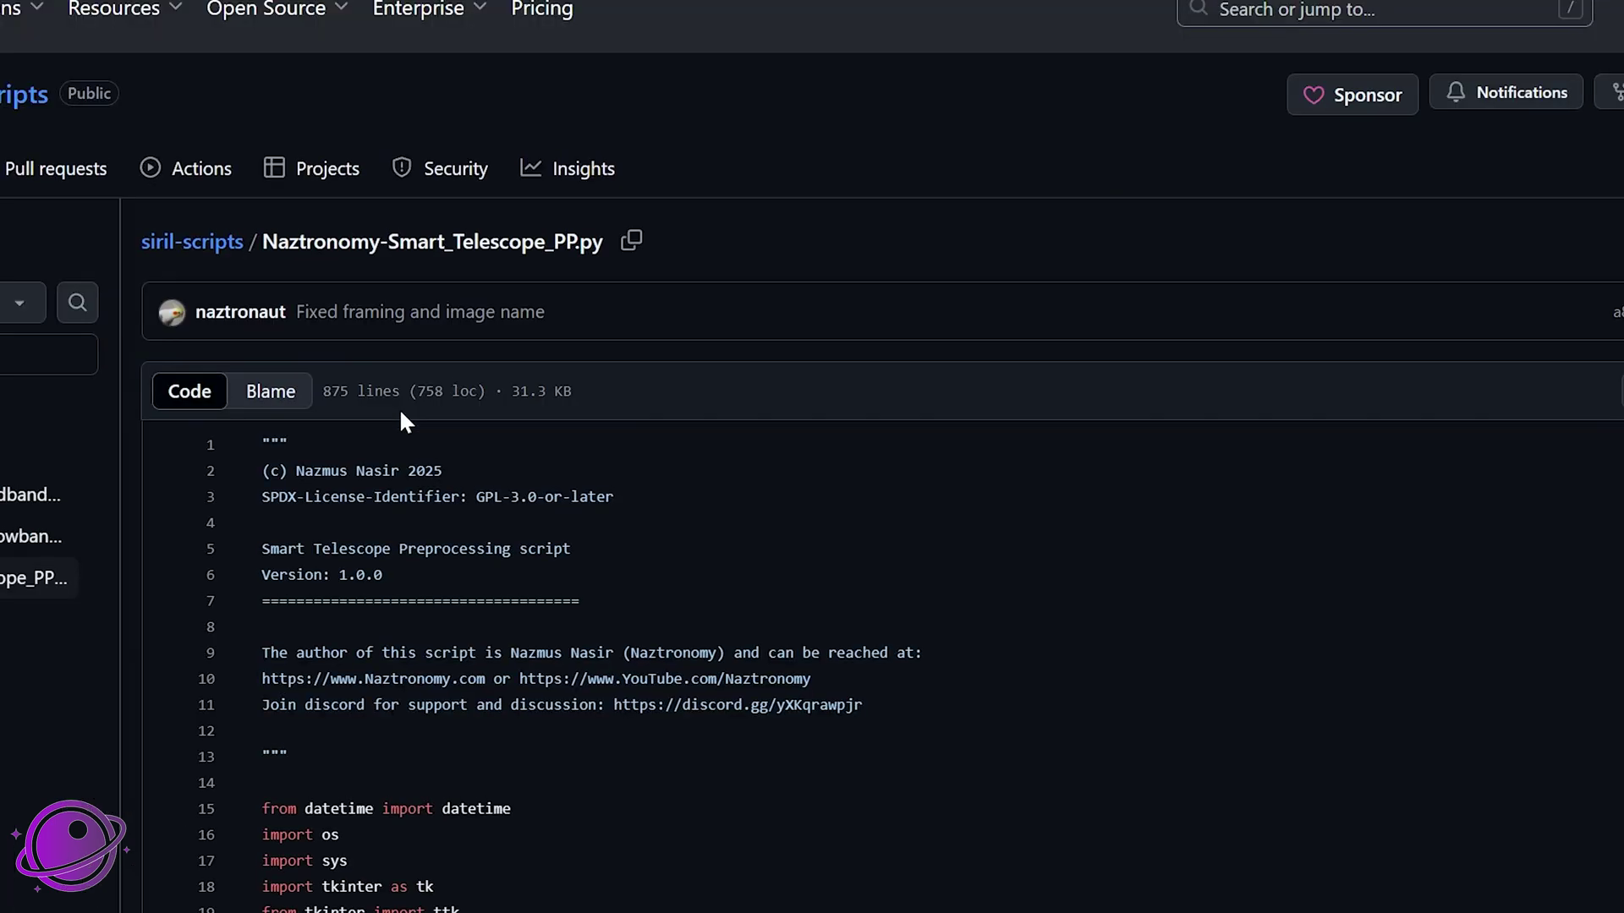
{"action": "scroll", "coordinate": [797, 732], "scroll_direction": "down", "scroll_amount": 10}
{"action": "scroll", "coordinate": [1572, 437], "scroll_direction": "up", "scroll_amount": 10}
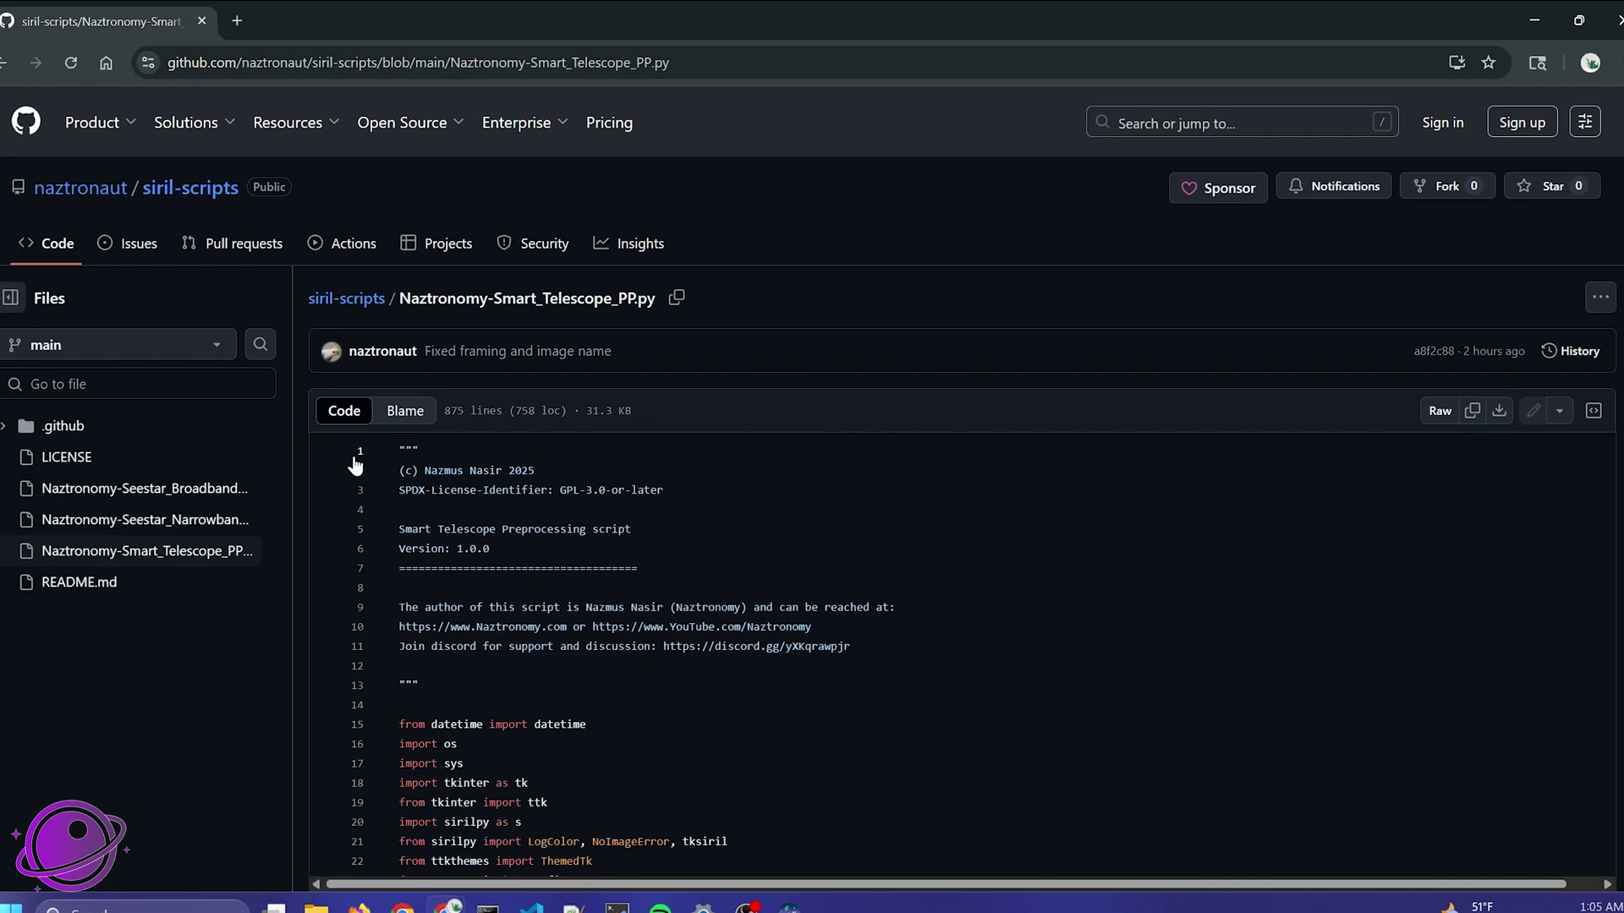
{"action": "key", "text": "alt+Tab"}
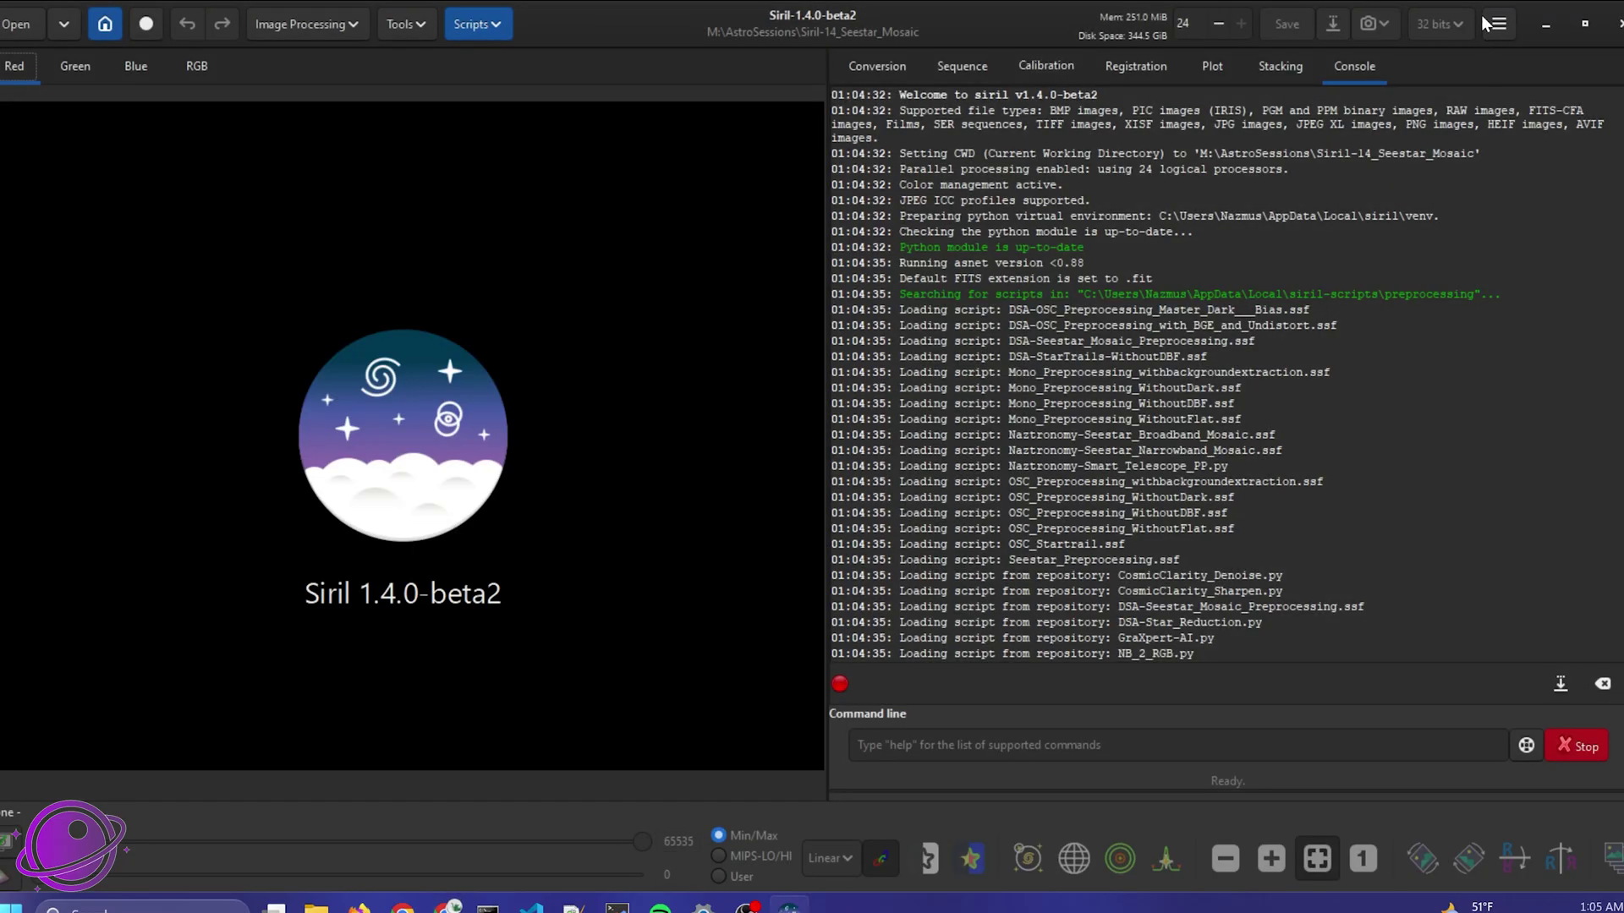
{"action": "left_click", "coordinate": [1493, 25]}
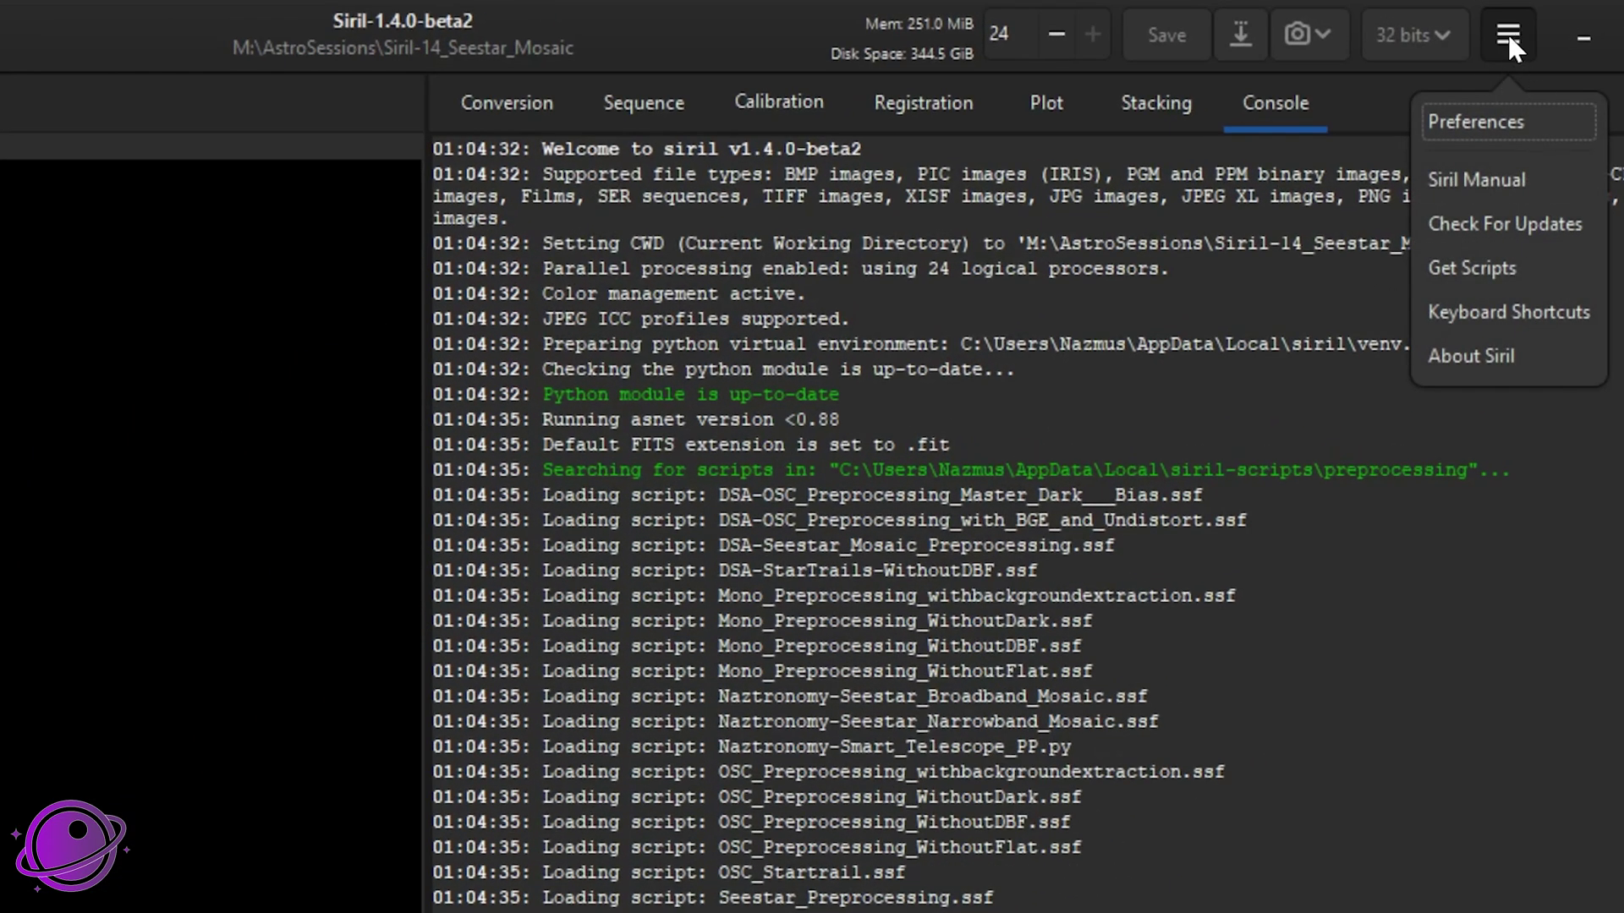
{"action": "left_click", "coordinate": [1485, 119]}
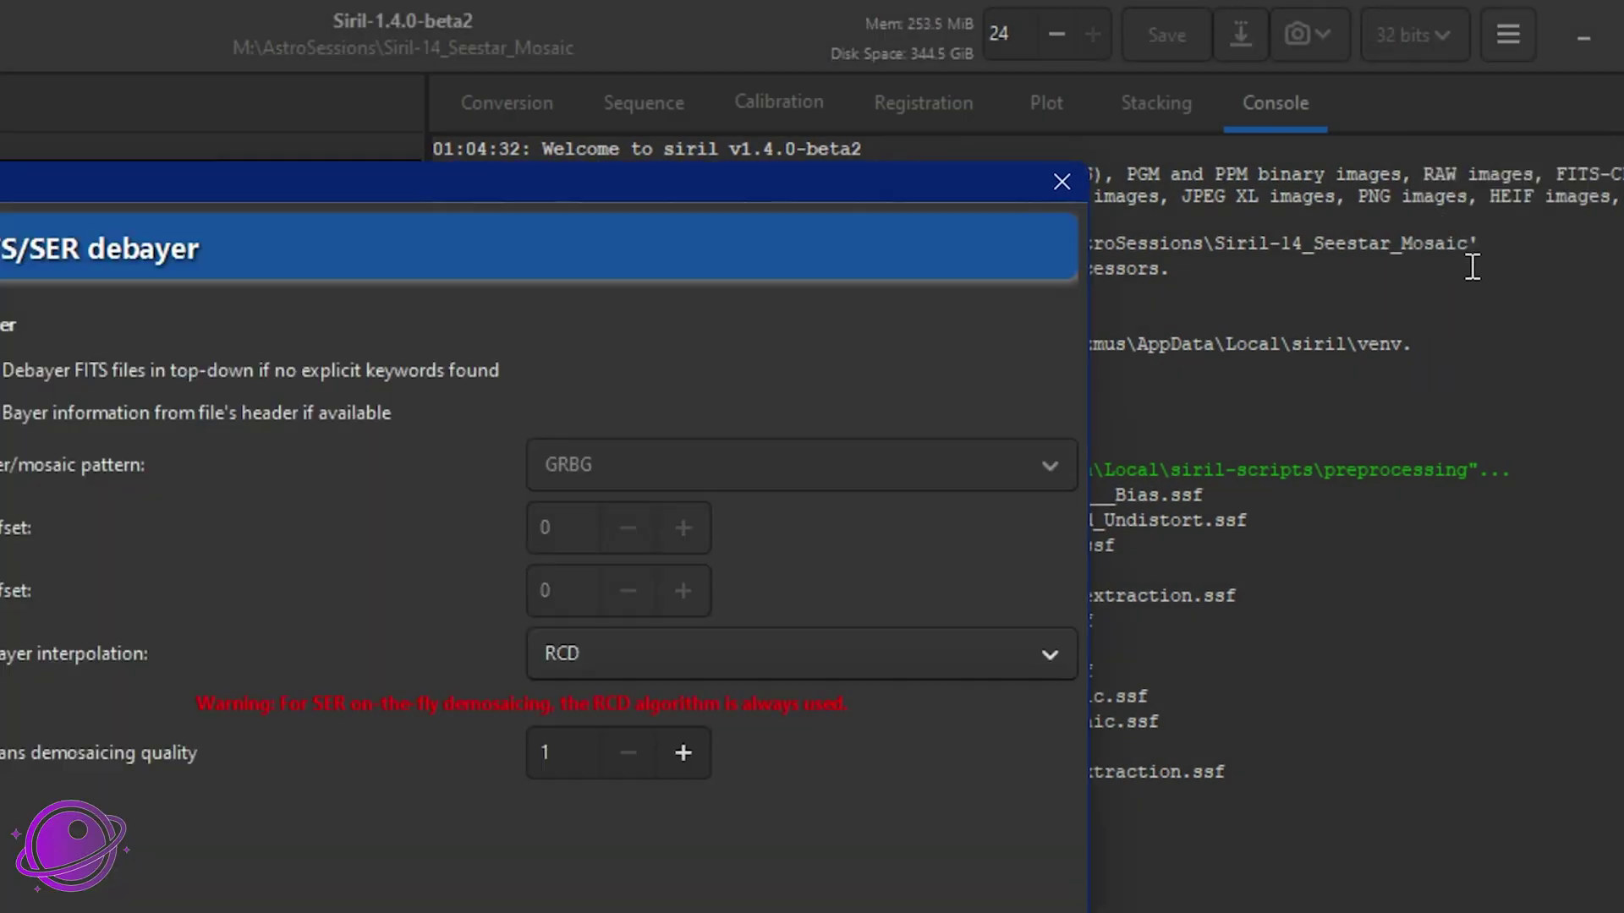
{"action": "left_click", "coordinate": [110, 531]}
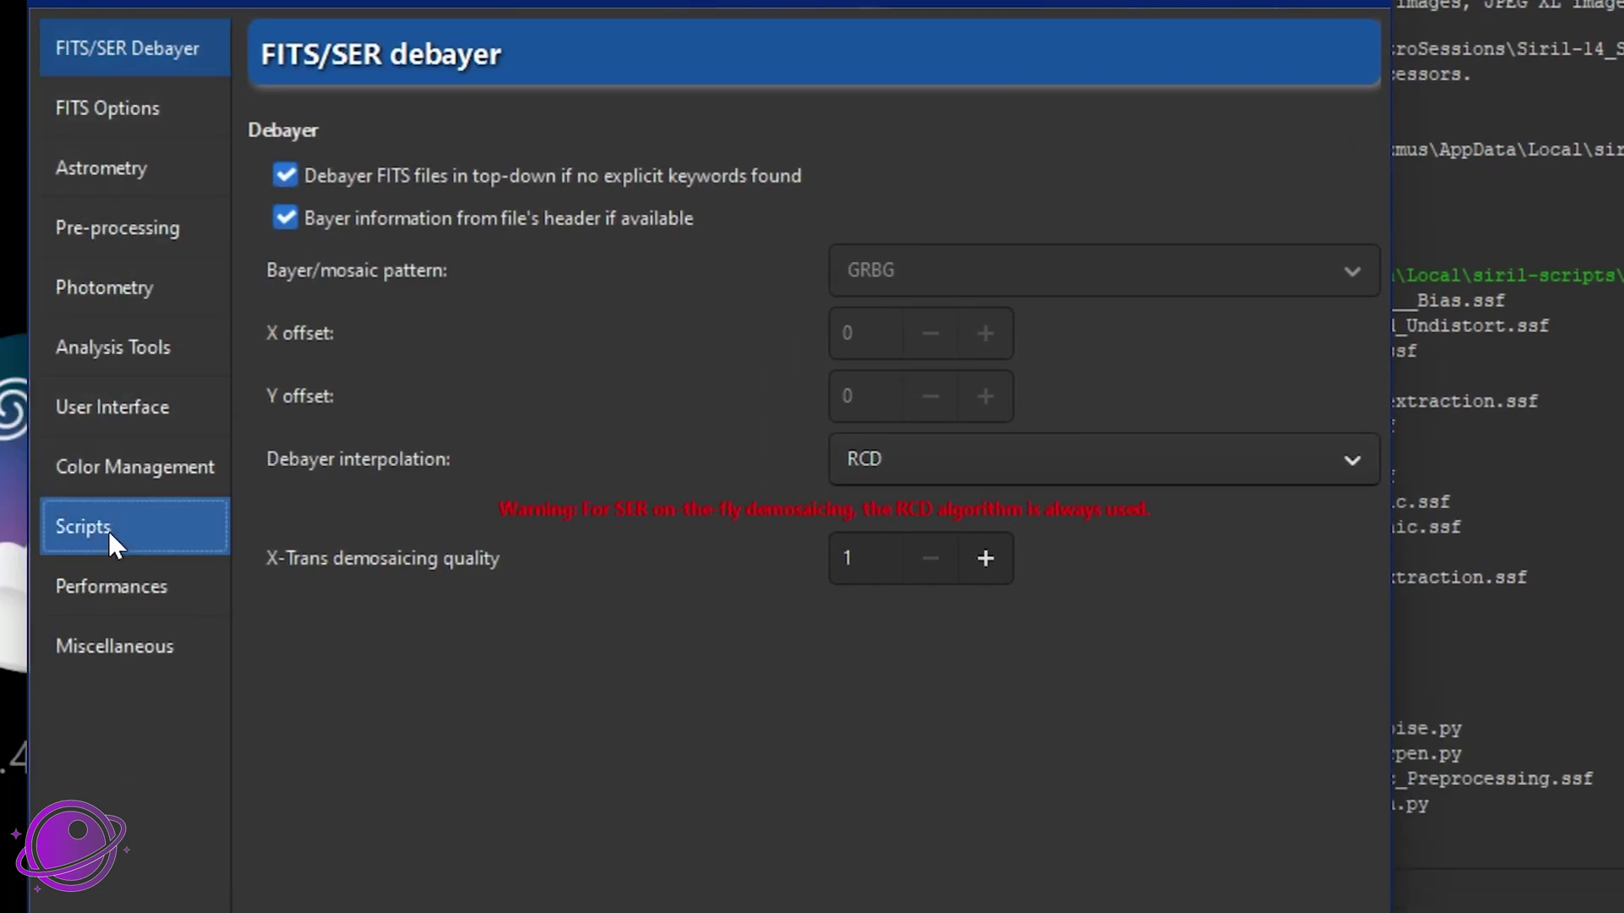
{"action": "left_click_drag", "start_coordinate": [939, 218], "coordinate": [135, 145]}
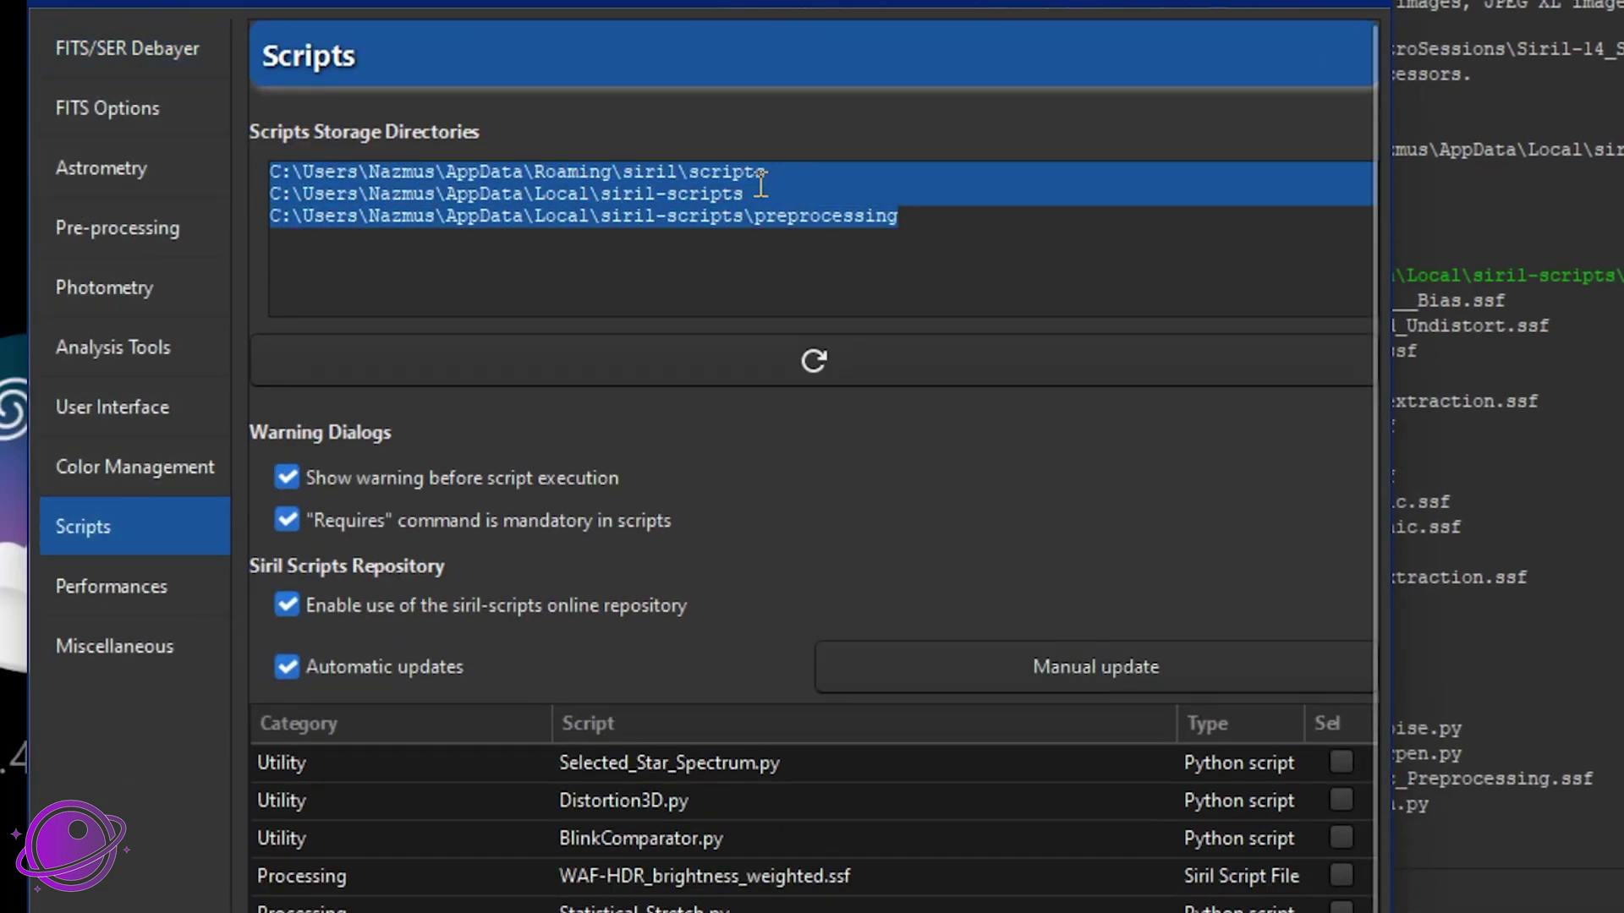
{"action": "left_click", "coordinate": [1005, 232]}
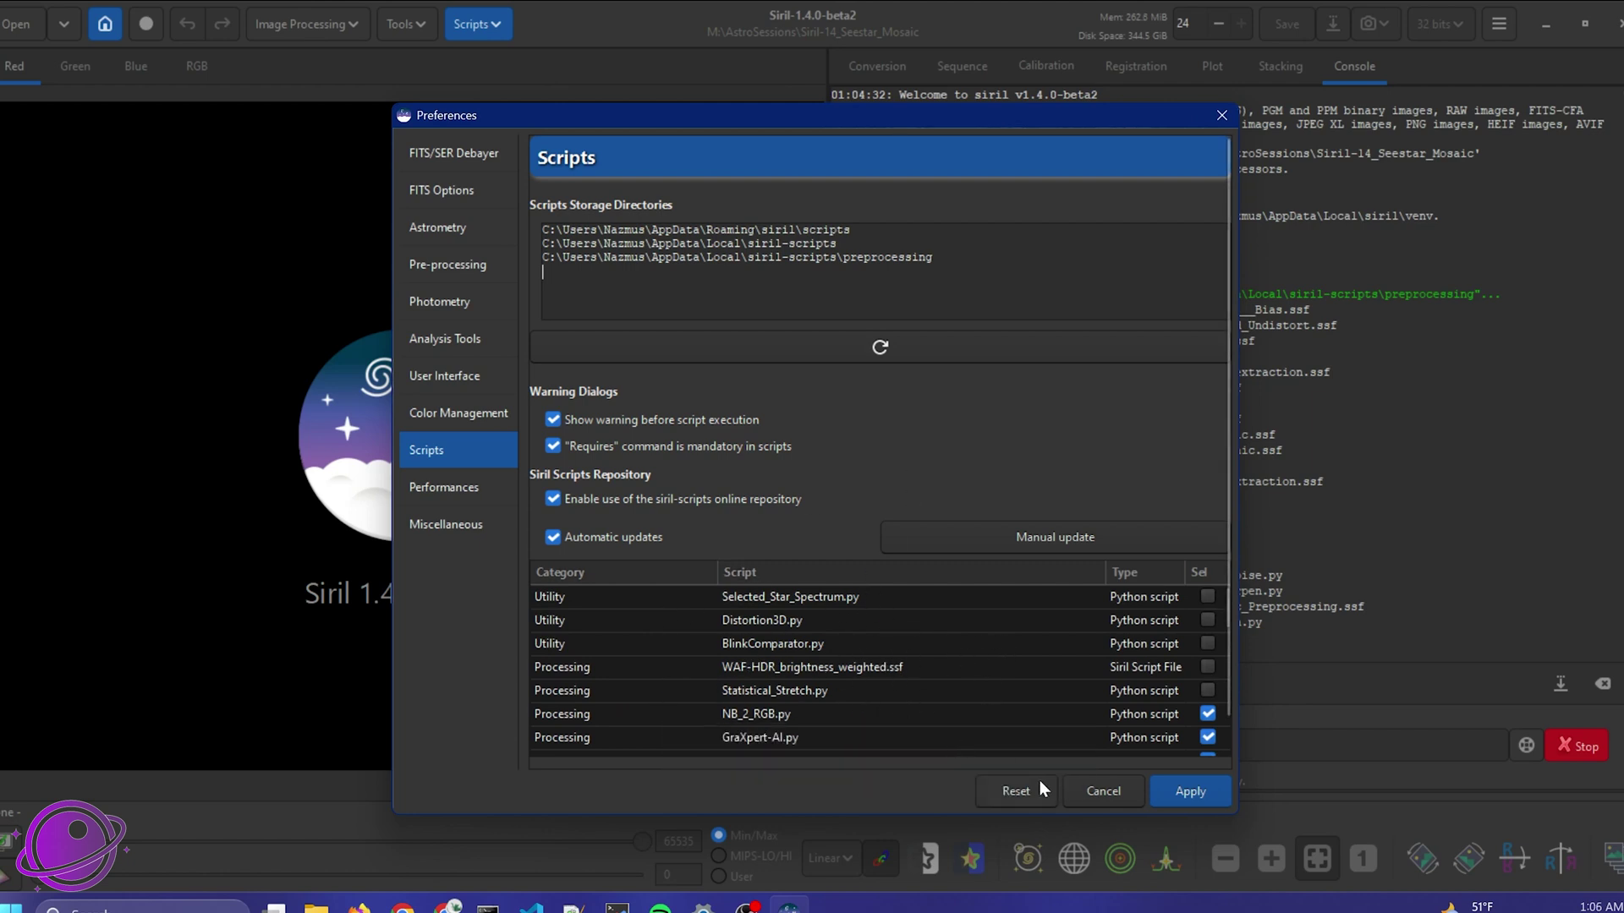
{"action": "left_click", "coordinate": [1099, 788]}
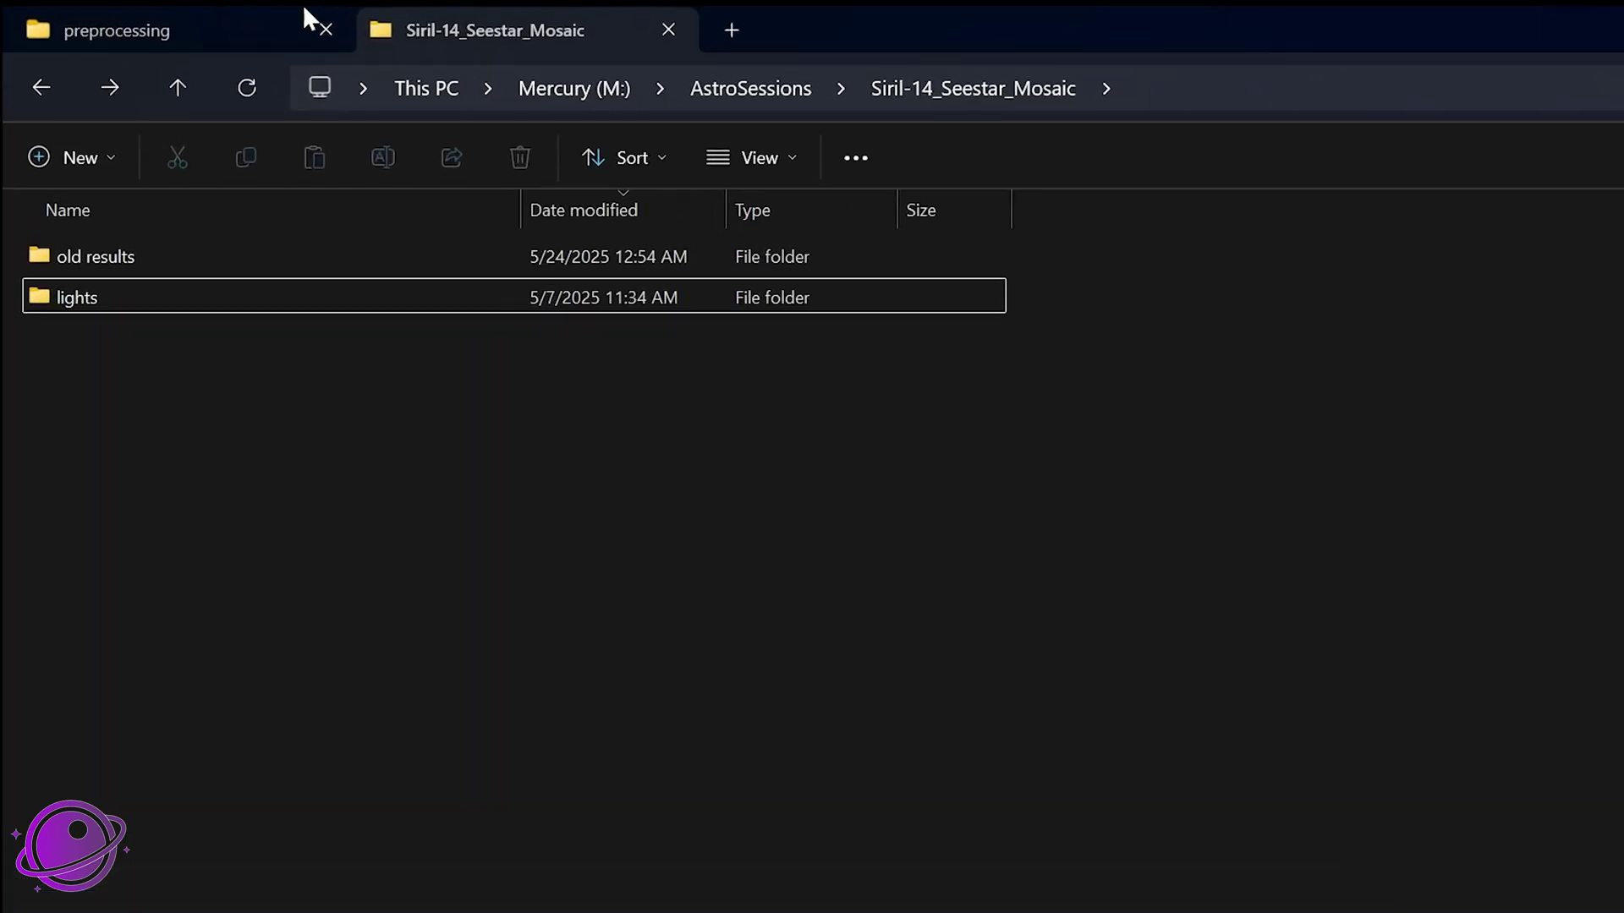
{"action": "left_click", "coordinate": [102, 14]}
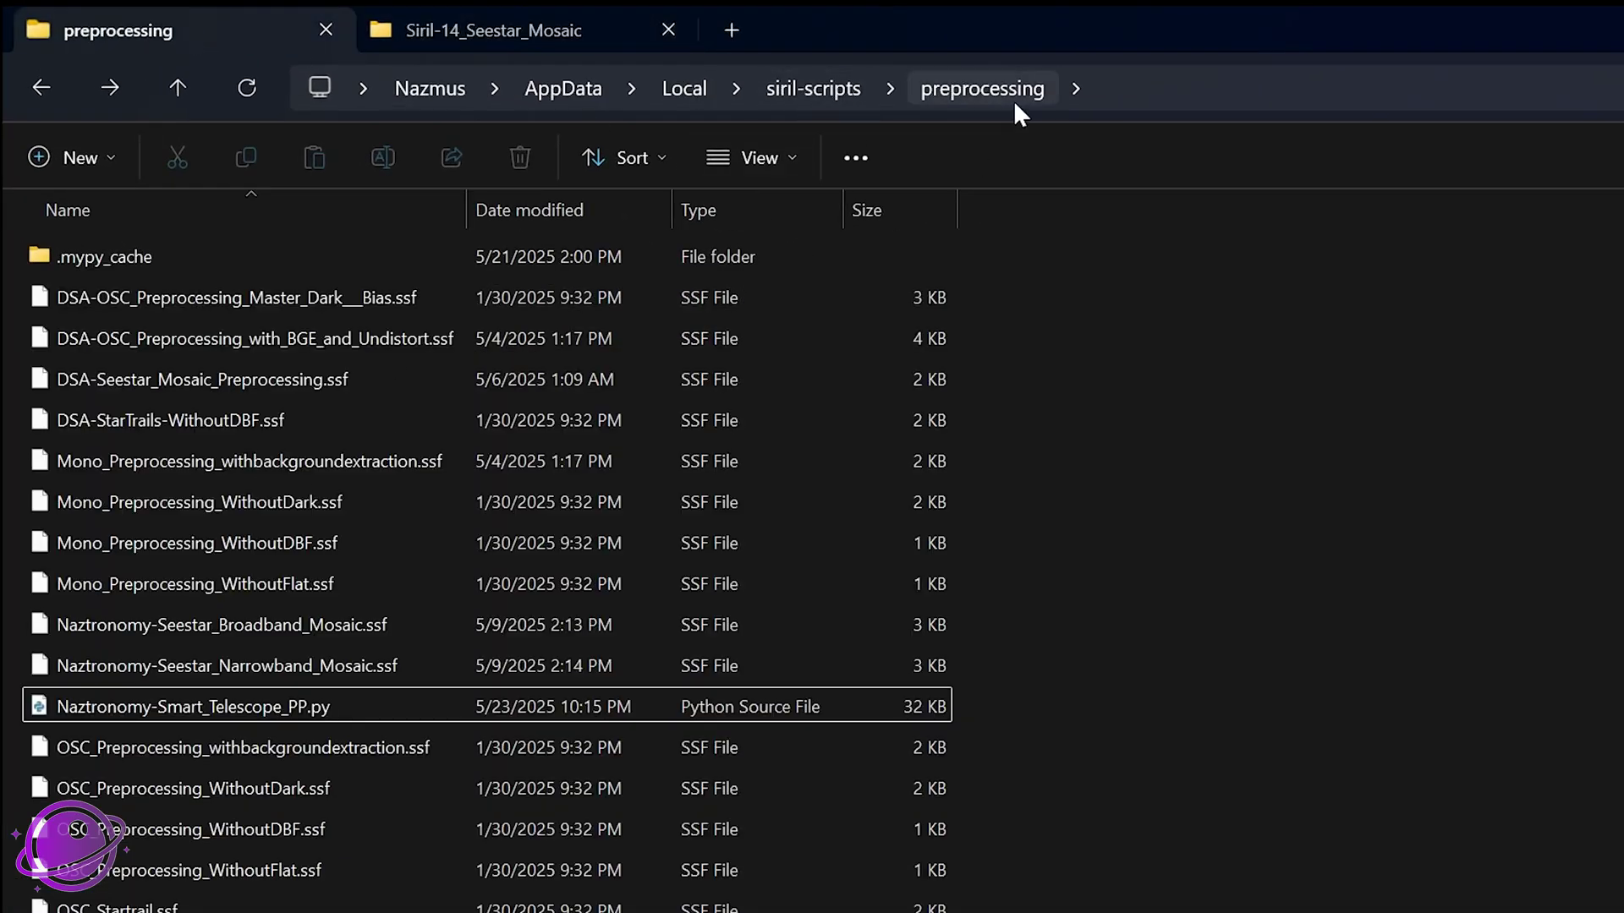
{"action": "left_click", "coordinate": [674, 707]}
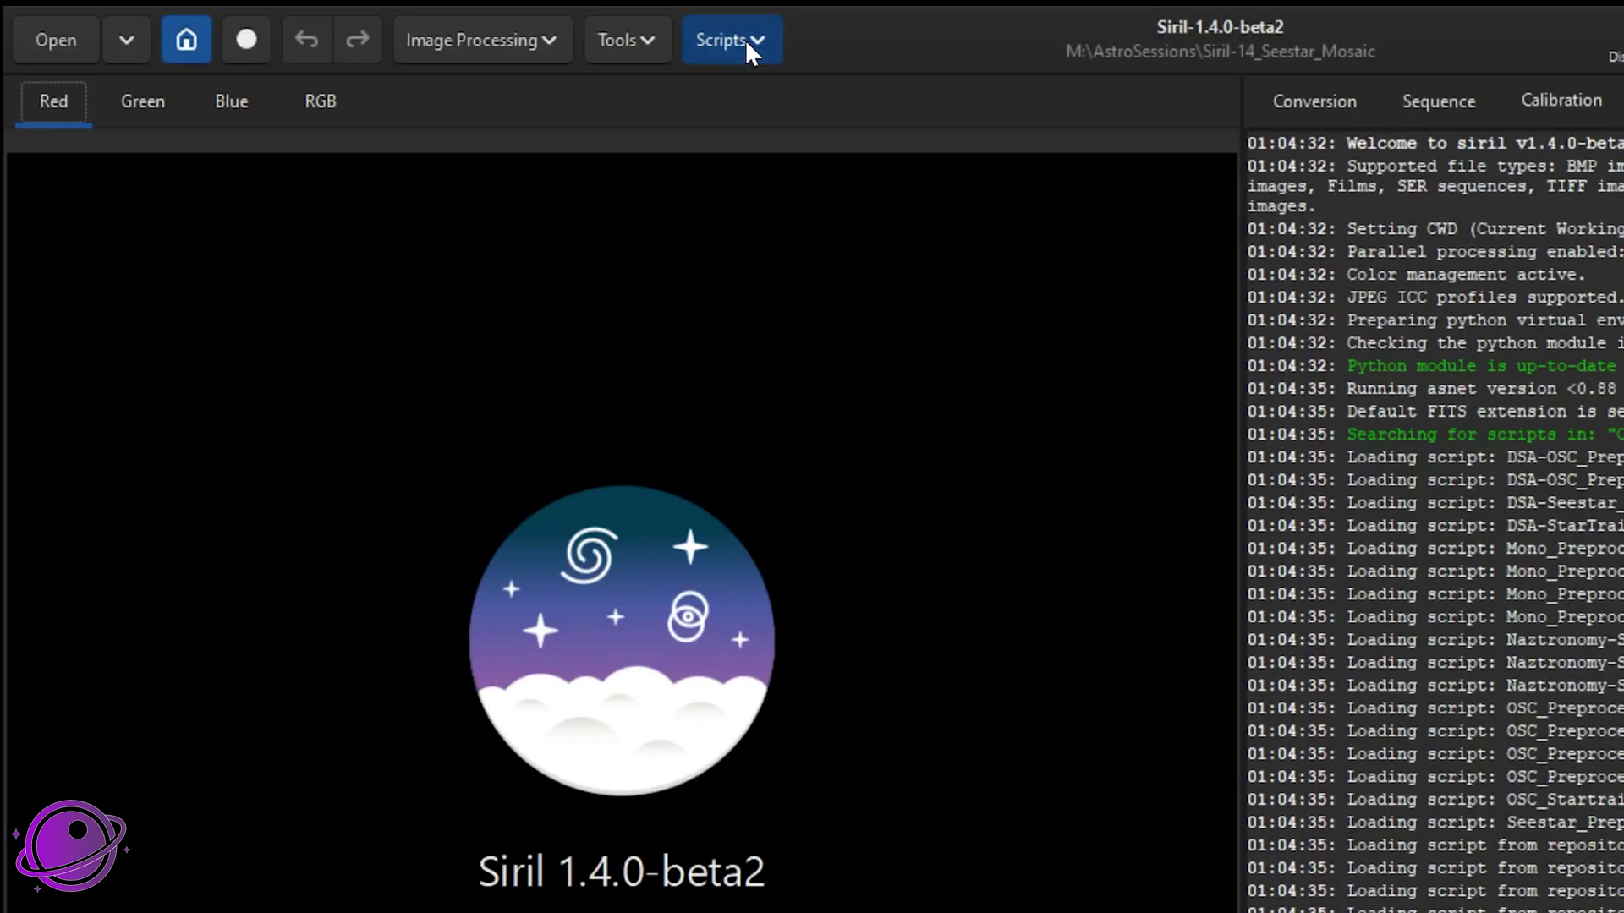
- Look over the Python Scripts list, then bring up the Select Folder dialog for the working directory
{"action": "left_click", "coordinate": [745, 39]}
{"action": "mouse_move", "coordinate": [788, 132]}
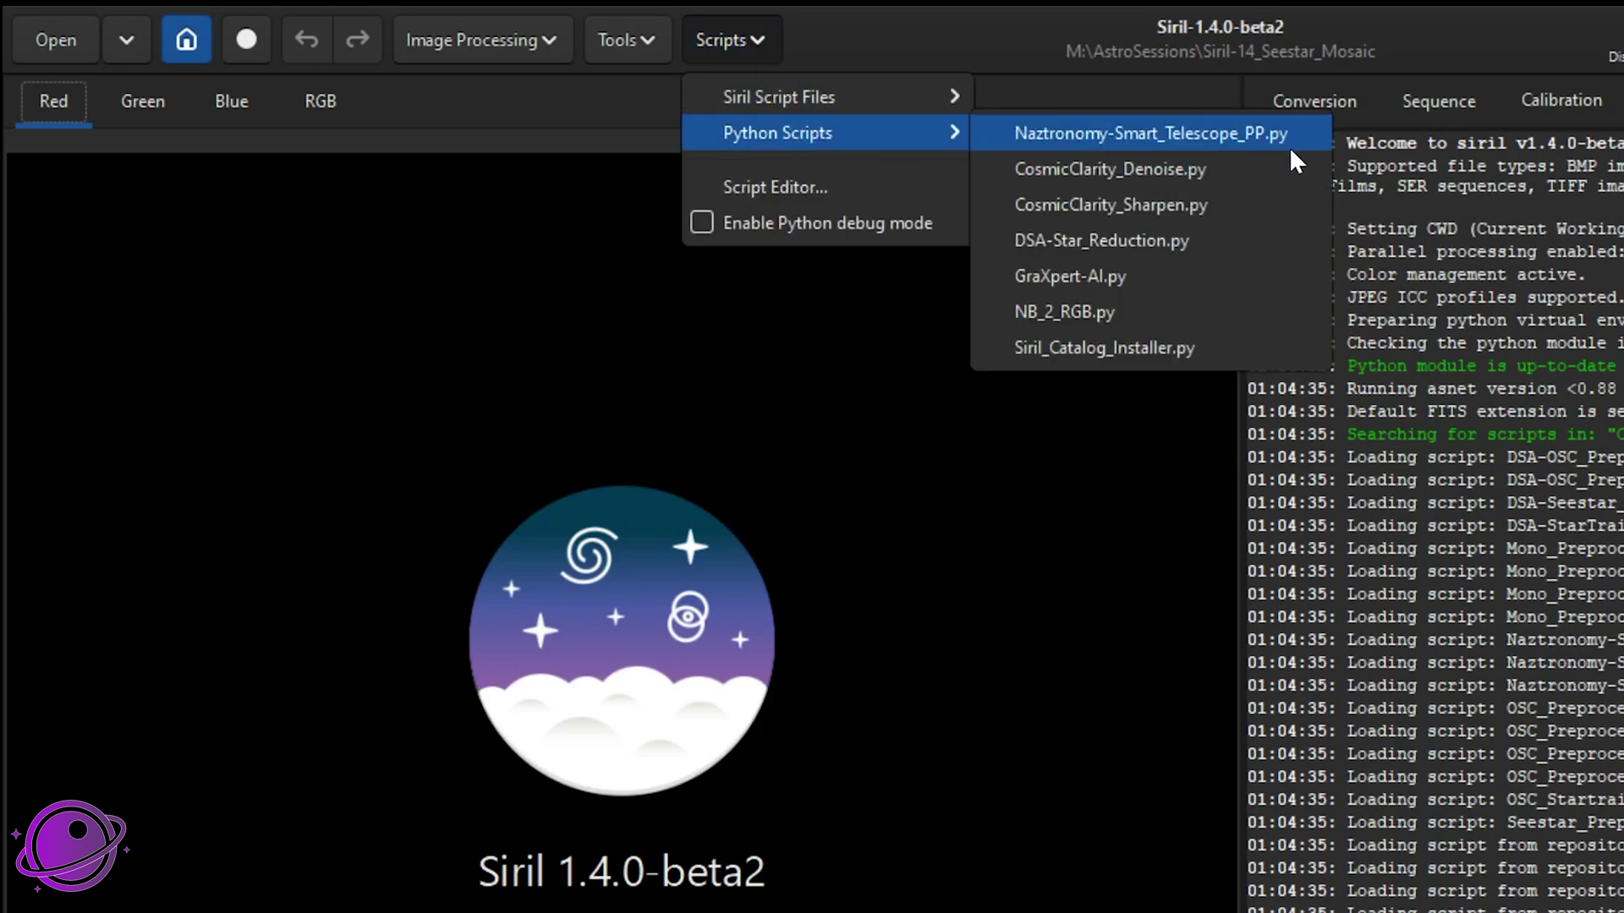
{"action": "left_click", "coordinate": [1028, 563]}
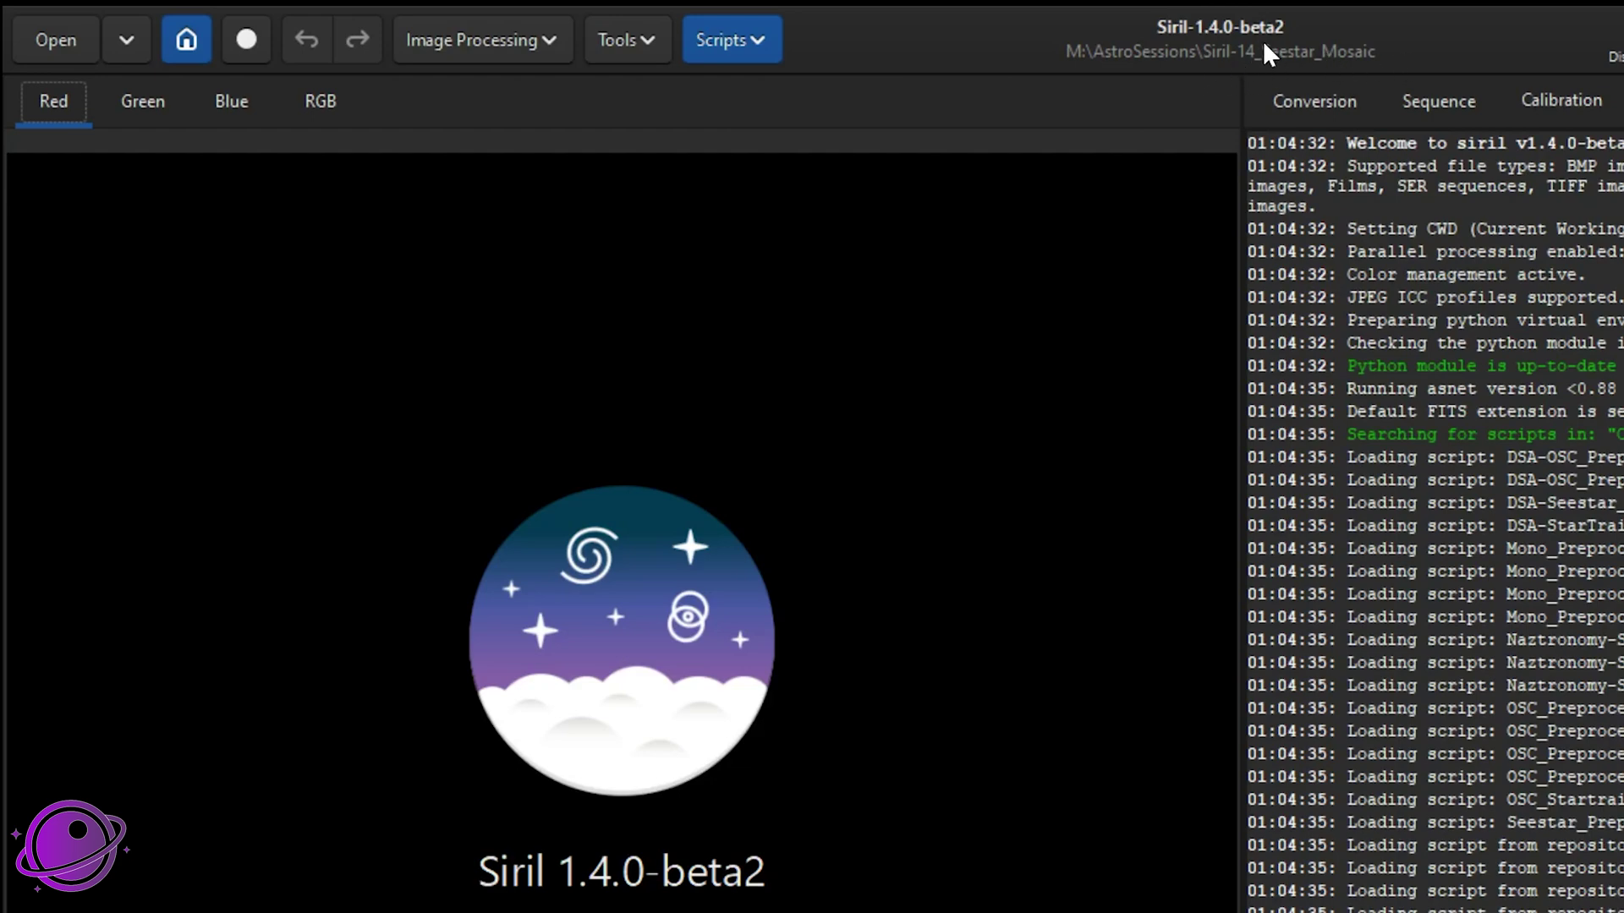
{"action": "left_click", "coordinate": [183, 35]}
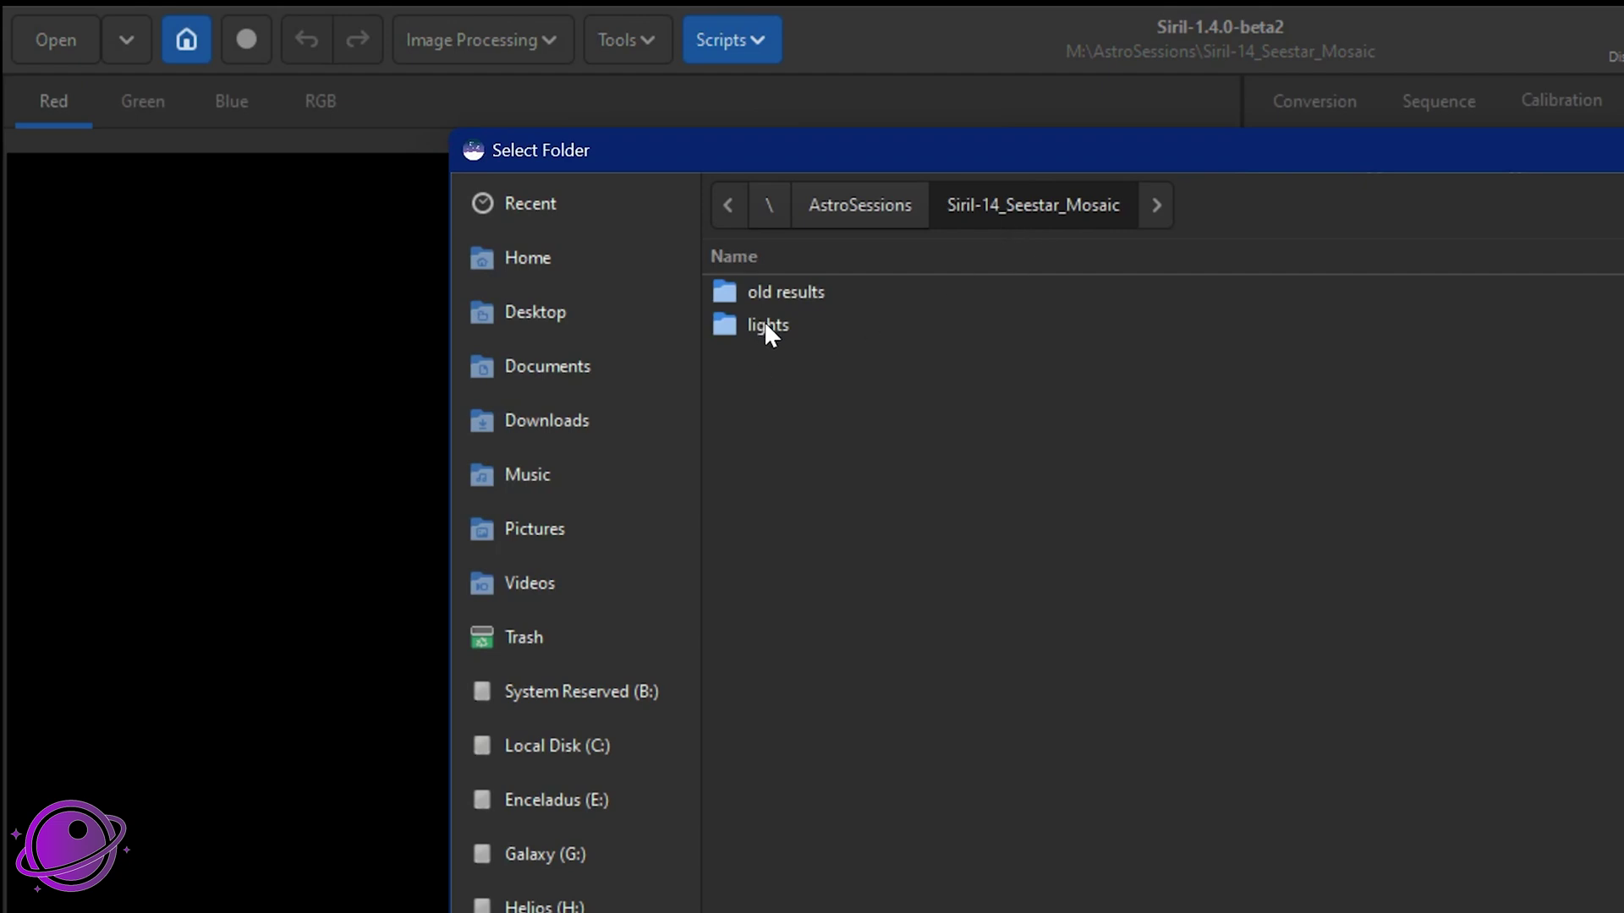
- In File Explorer, open the lights subfolder of Siril-14_Seestar_Mosaic
{"action": "key", "text": "alt+Tab"}
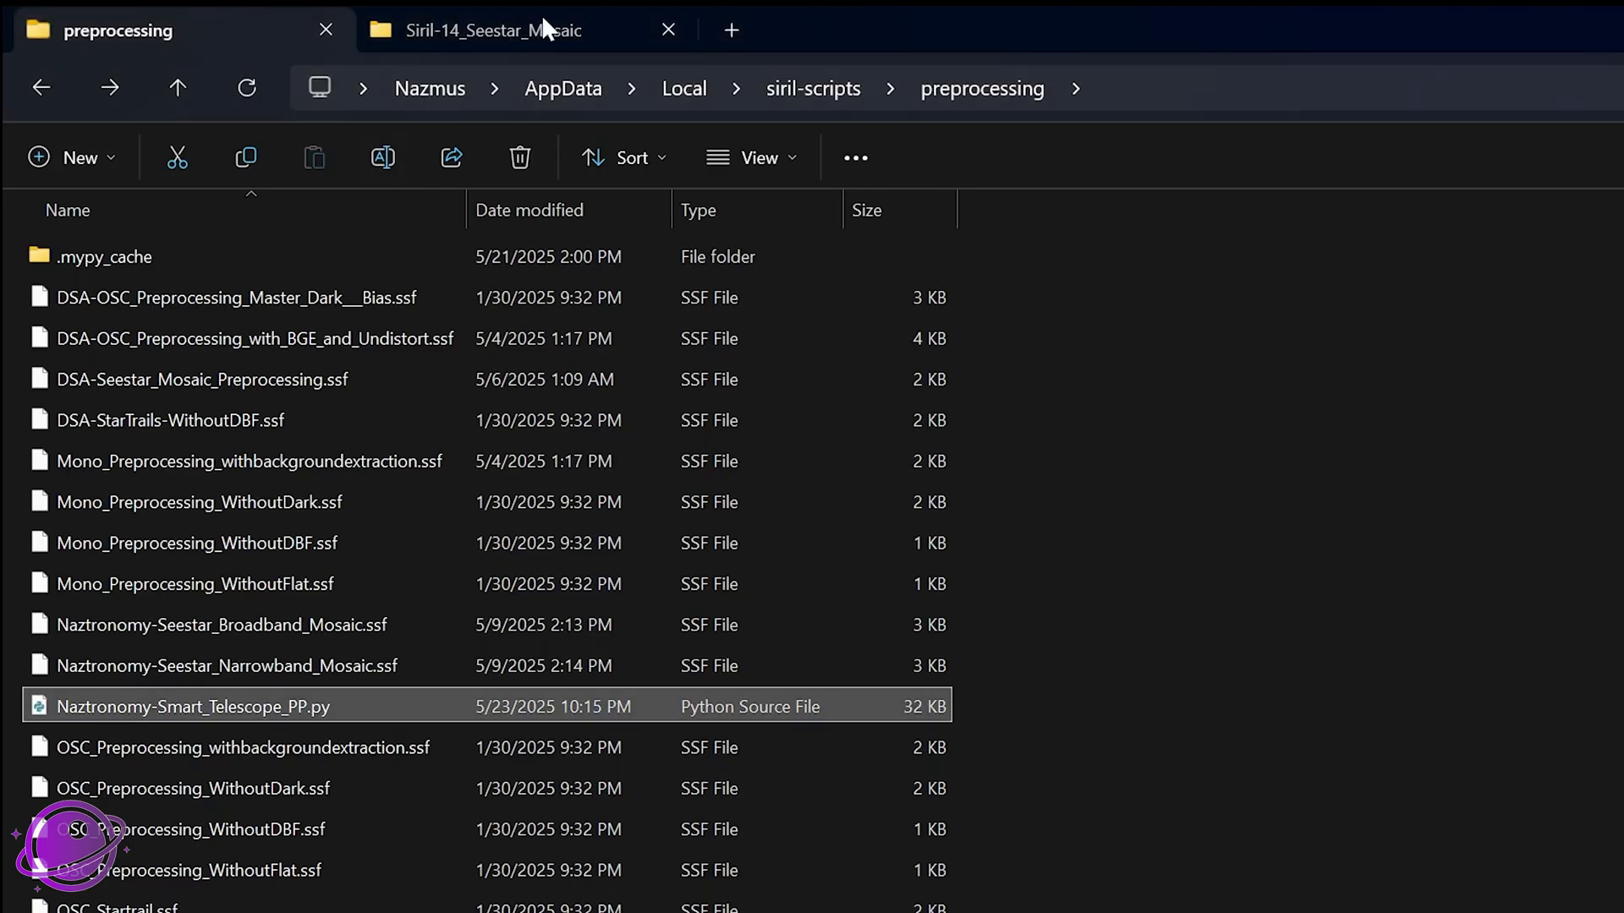
{"action": "left_click", "coordinate": [543, 26]}
{"action": "left_click", "coordinate": [126, 254]}
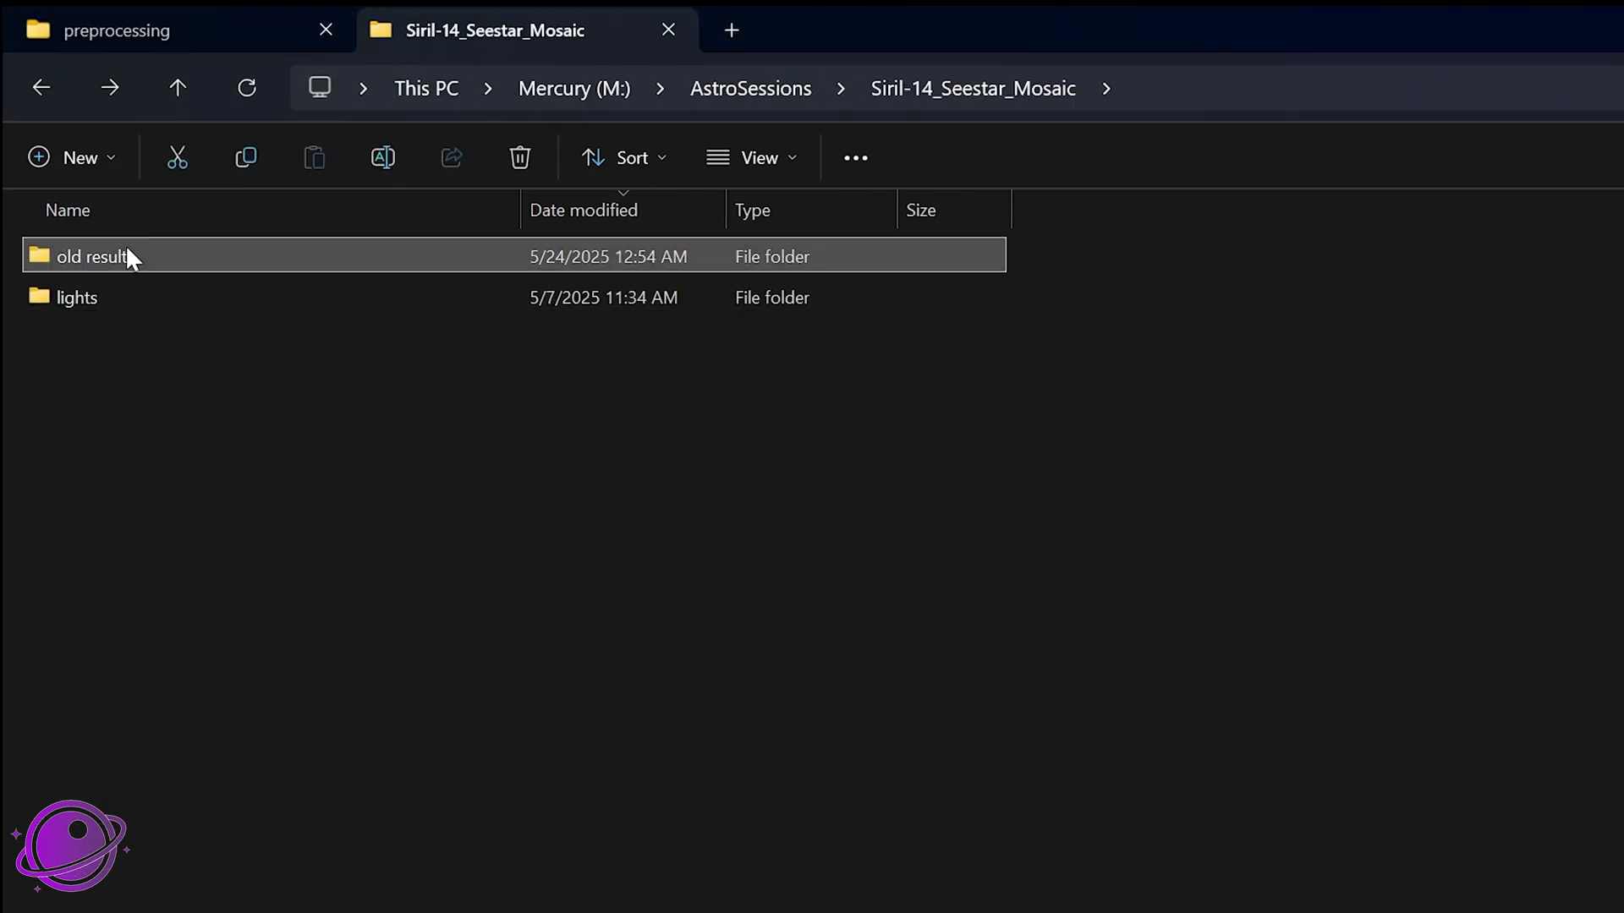
{"action": "double_click", "coordinate": [94, 296]}
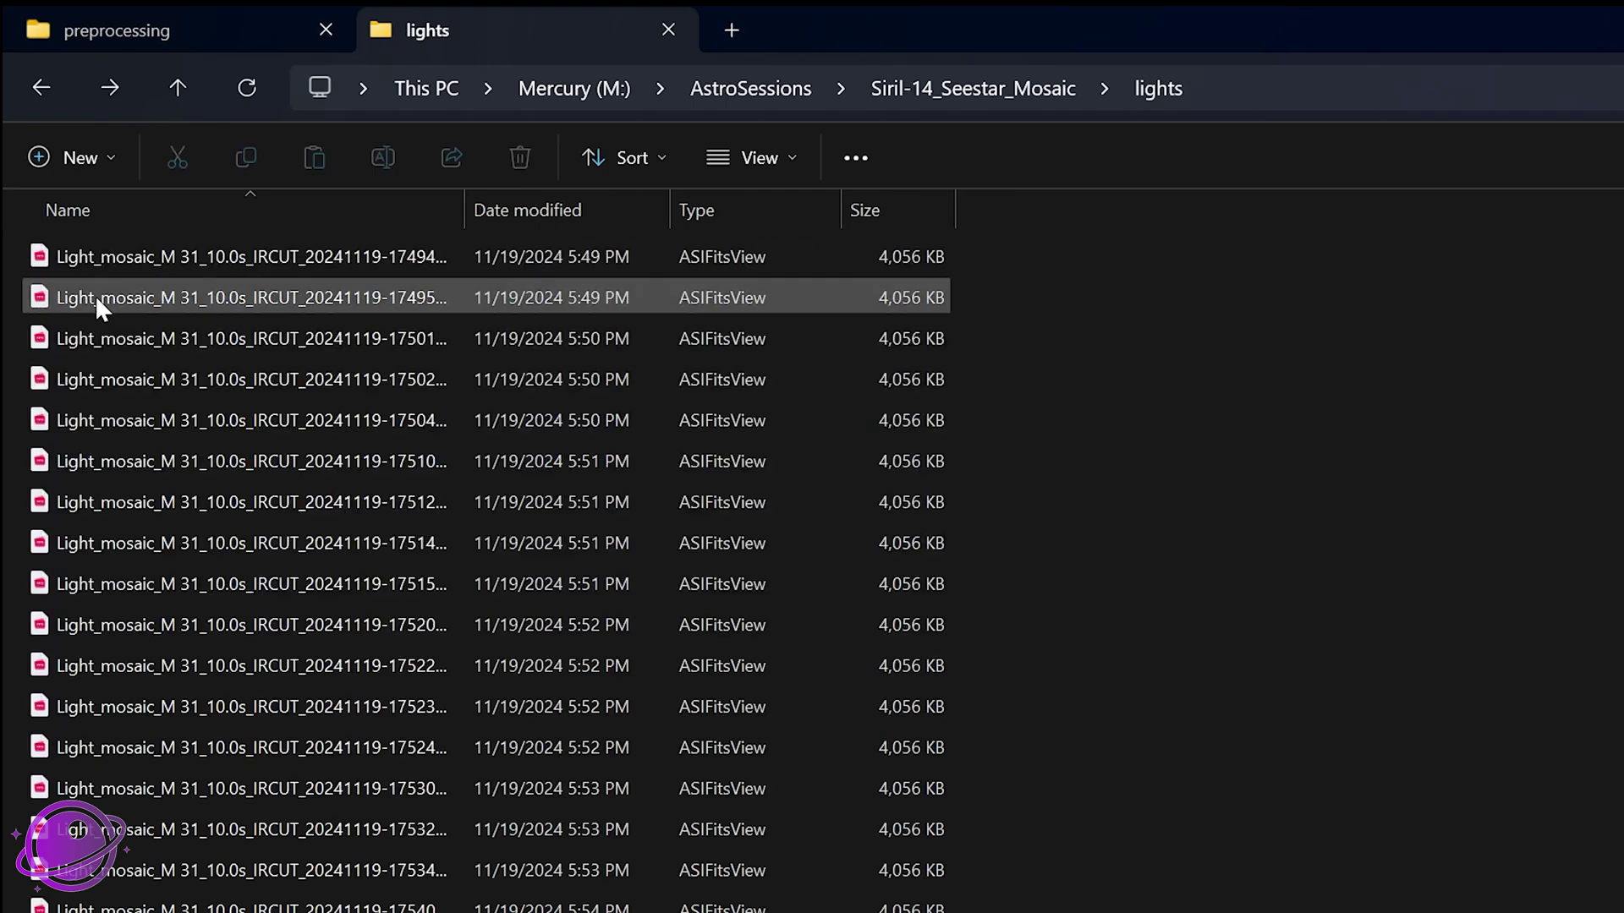
- Widen the Name column to reveal the full Light_mosaic_M 31 .fit names and scroll the list
{"action": "left_click", "coordinate": [460, 218]}
{"action": "left_click_drag", "start_coordinate": [460, 218], "coordinate": [471, 217]}
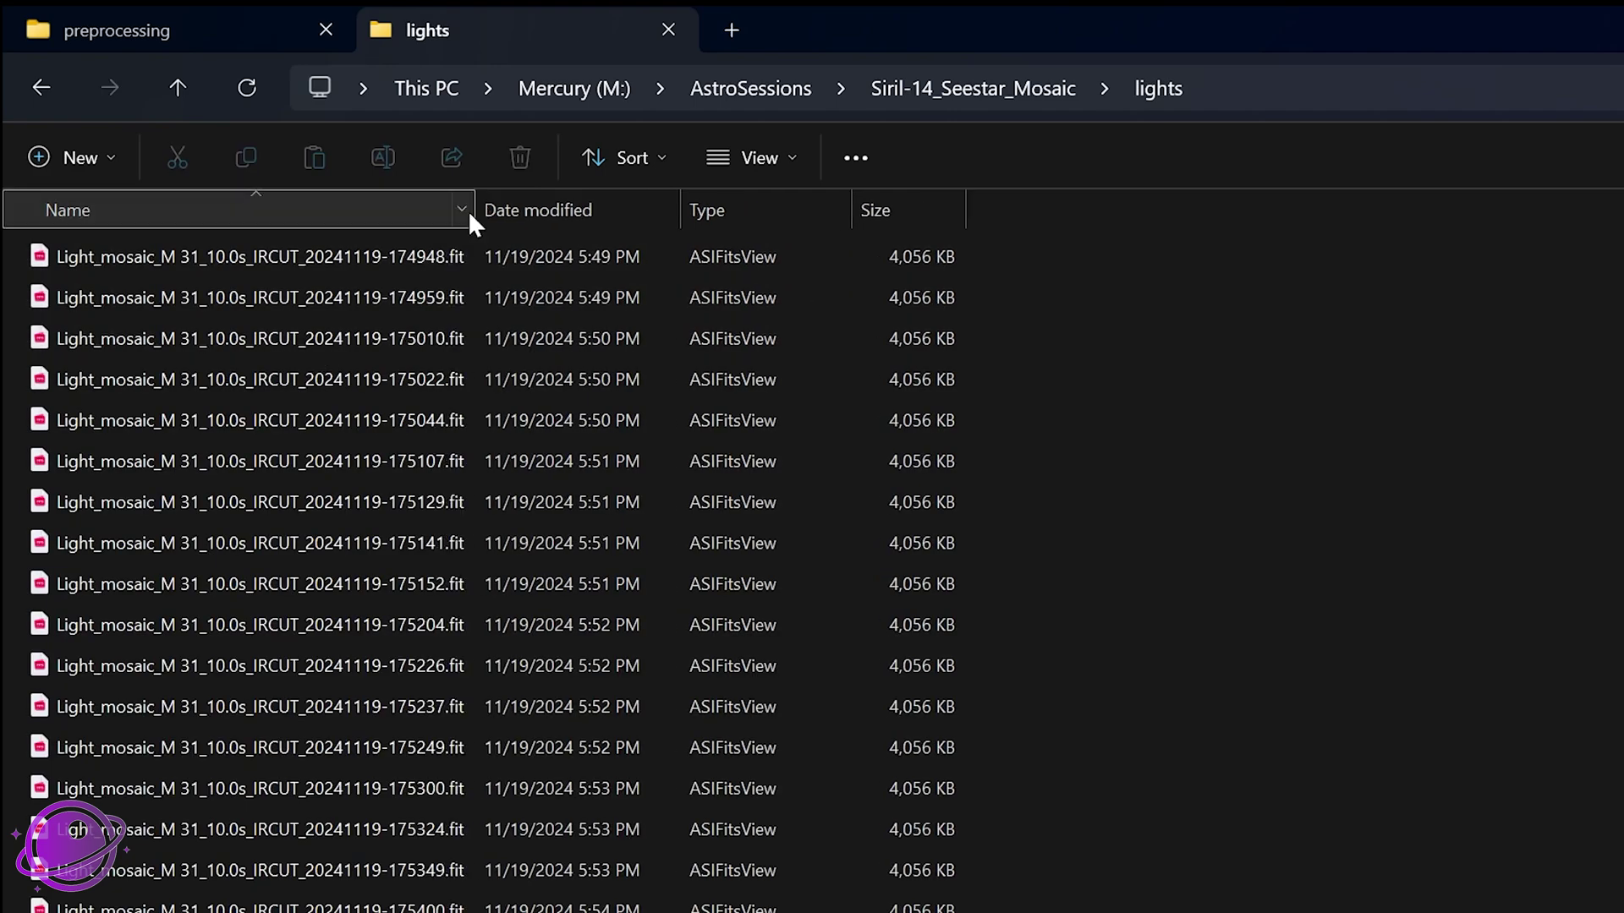
{"action": "scroll", "coordinate": [491, 558], "scroll_direction": "down", "scroll_amount": 20}
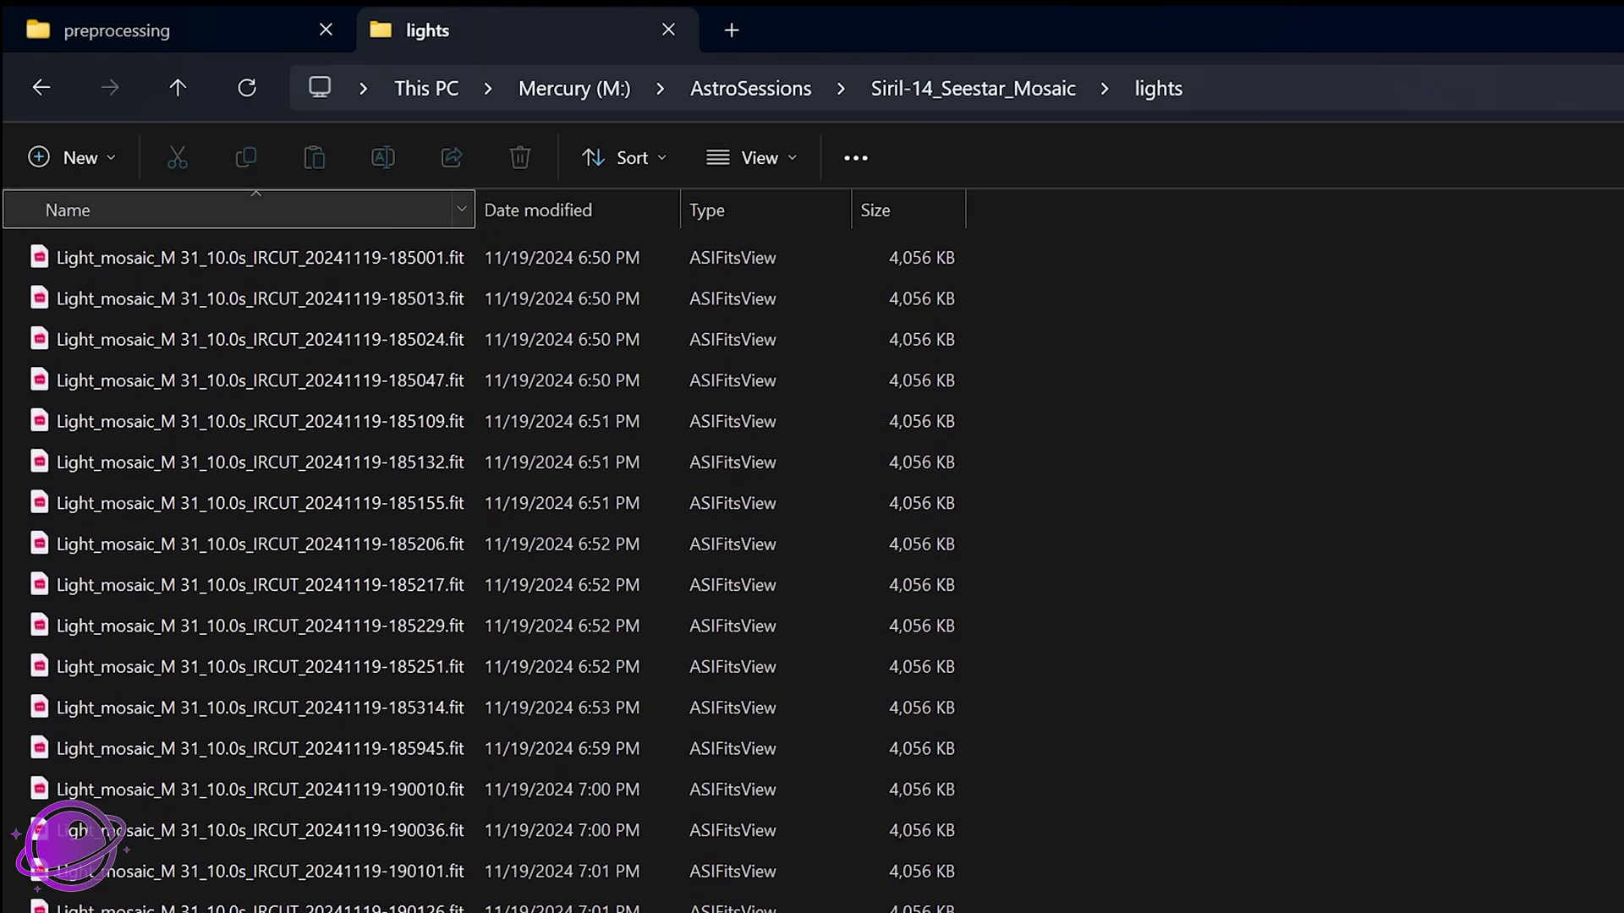
{"action": "scroll", "coordinate": [900, 342], "scroll_direction": "up", "scroll_amount": 20}
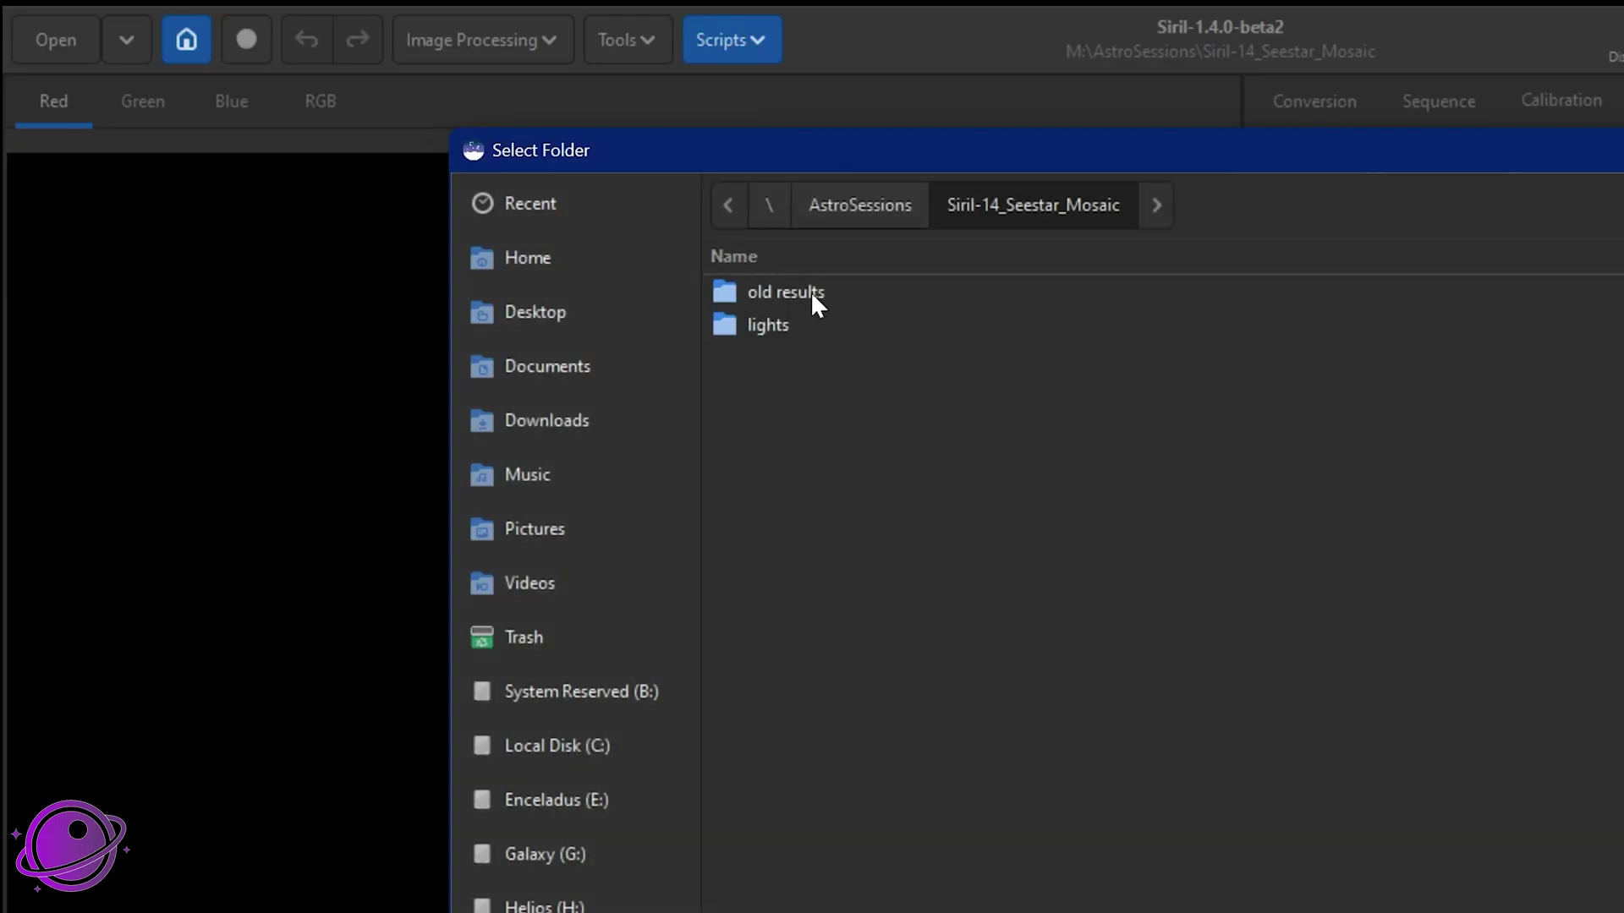
- Set lights as the working directory and run the Naztronomy Smart Telescope script
{"action": "double_click", "coordinate": [772, 324]}
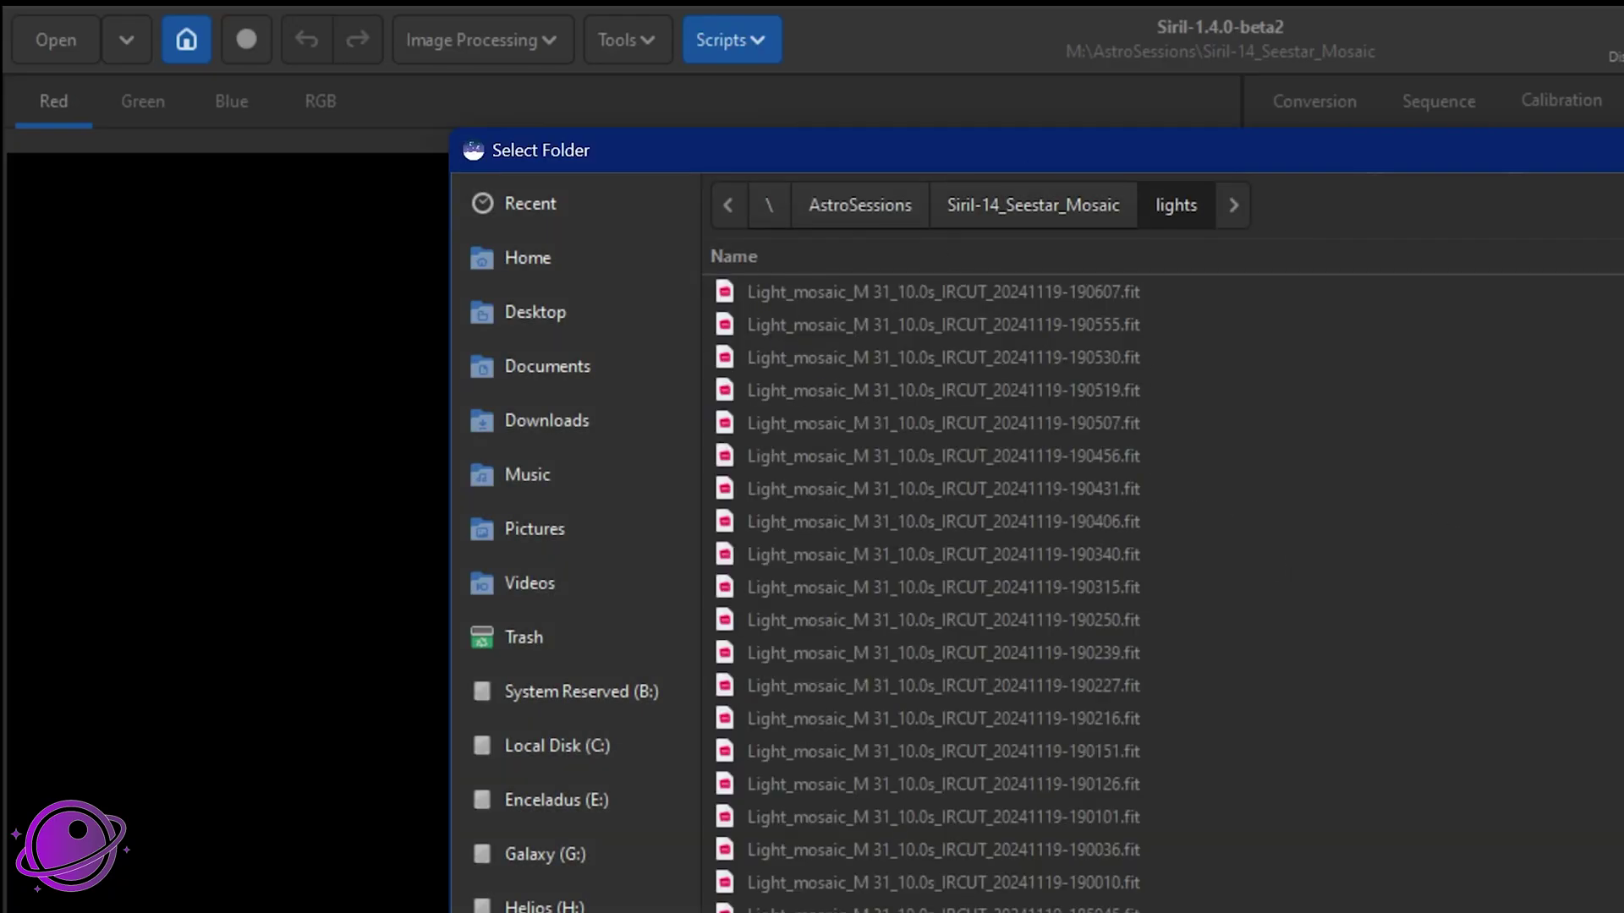
{"action": "key", "text": "Return"}
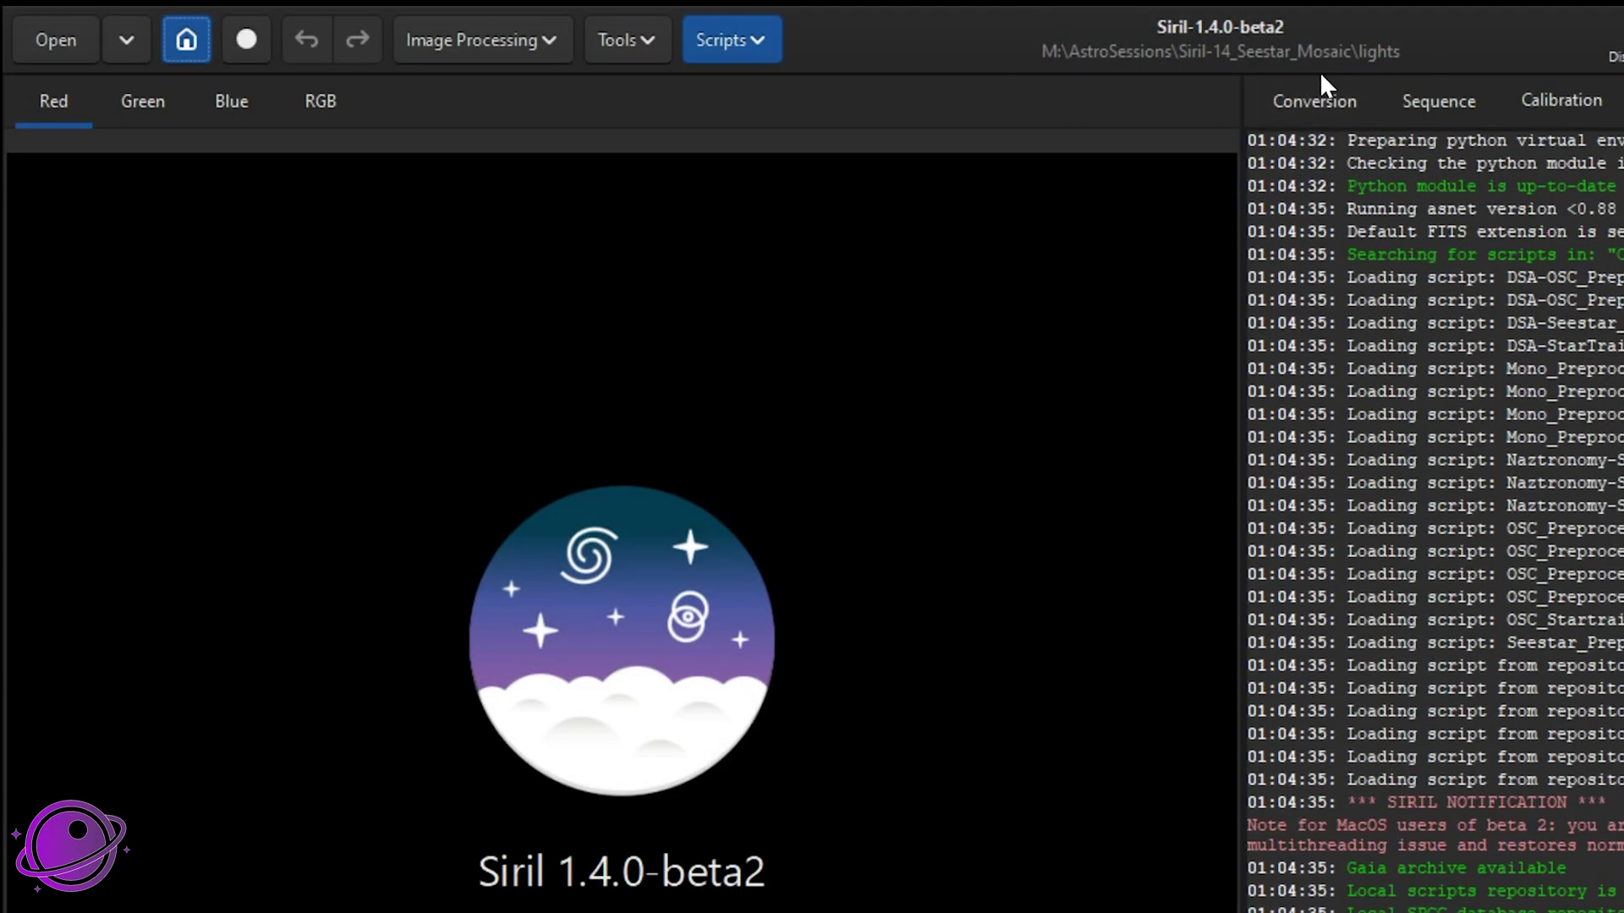
{"action": "left_click", "coordinate": [717, 43]}
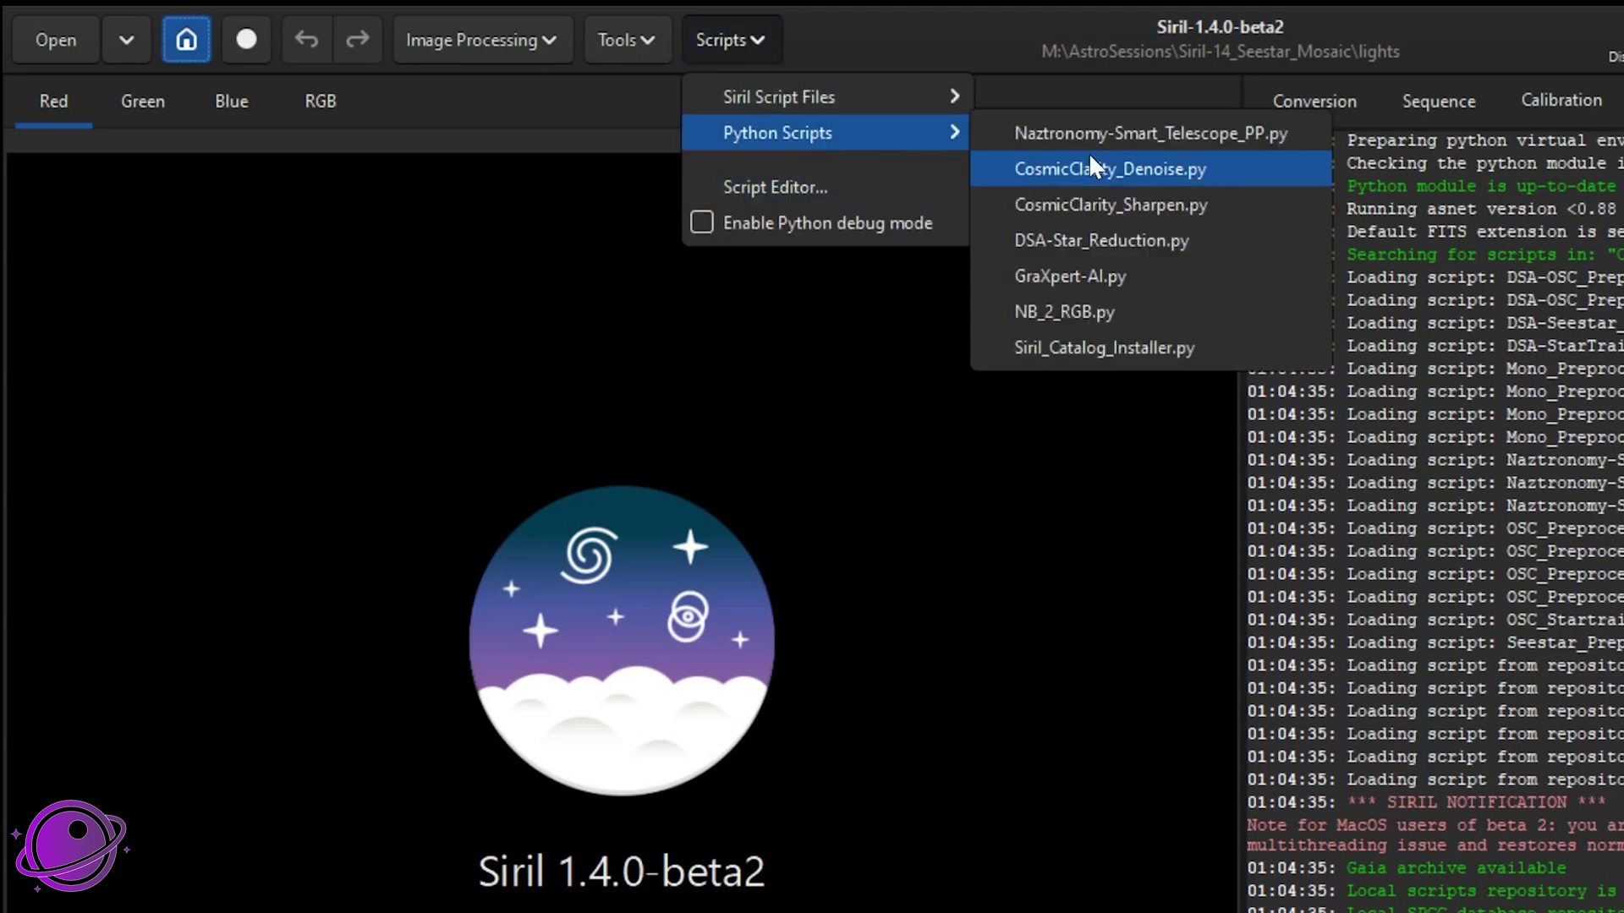
{"action": "left_click", "coordinate": [1112, 135]}
{"action": "left_click", "coordinate": [1374, 837]}
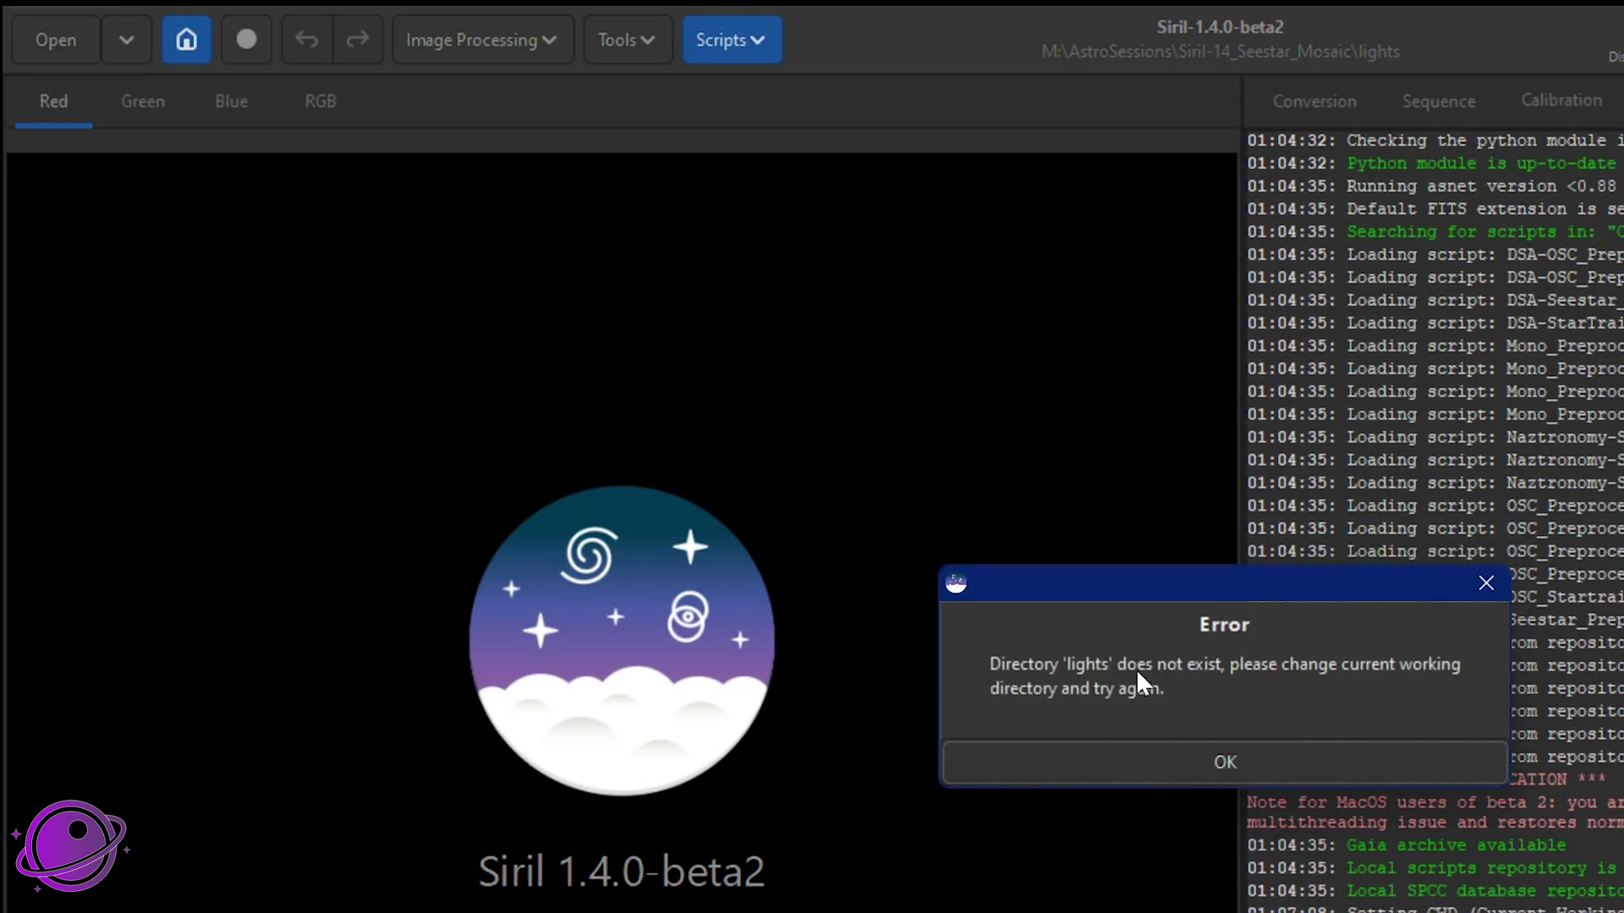
- Dismiss the missing lights directory error and make Siril-14_Seestar_Mosaic the working directory
{"action": "left_click", "coordinate": [1275, 745]}
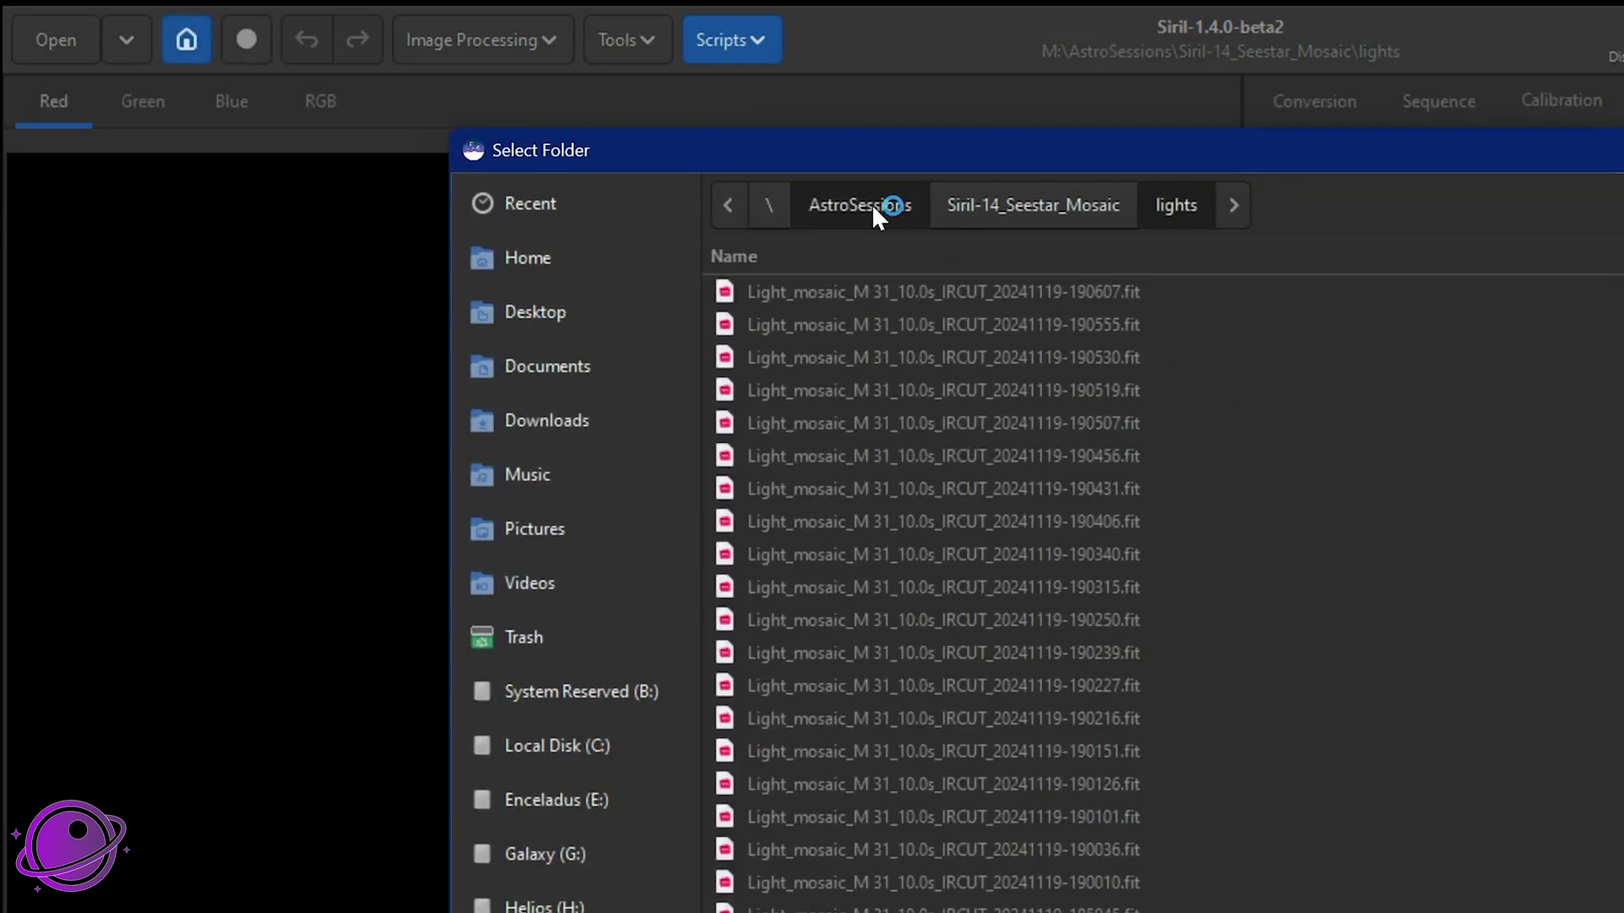
{"action": "left_click", "coordinate": [871, 204]}
{"action": "key", "text": "Return"}
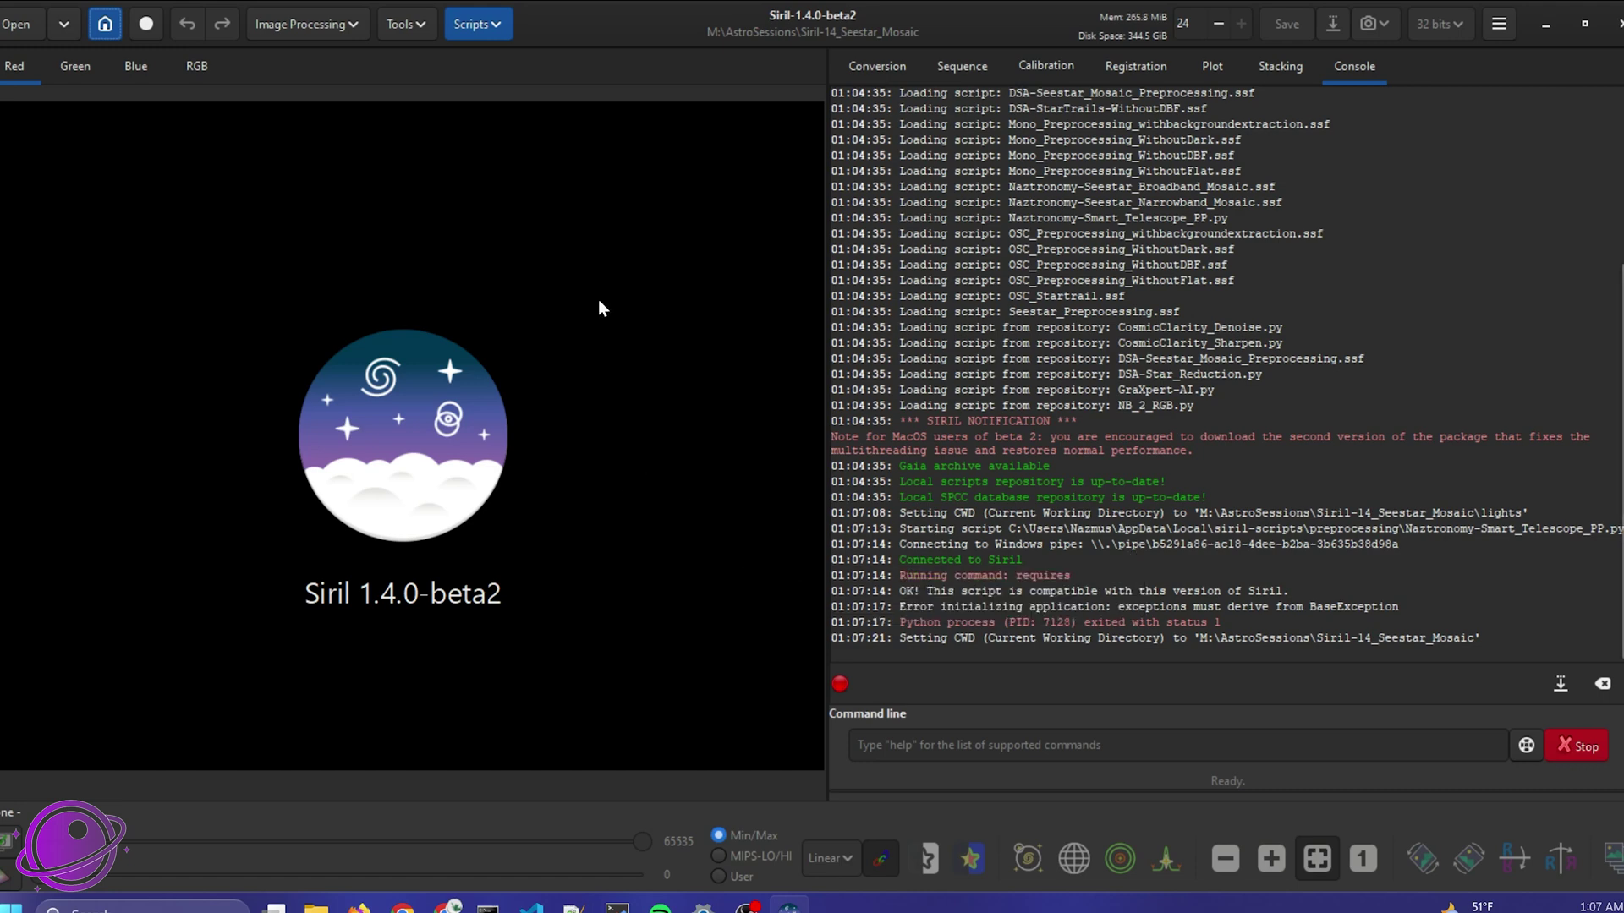
- Show the Scripts > Python Scripts submenu listing Naztronomy-Smart_Telescope_PP.py
{"action": "left_click", "coordinate": [479, 24]}
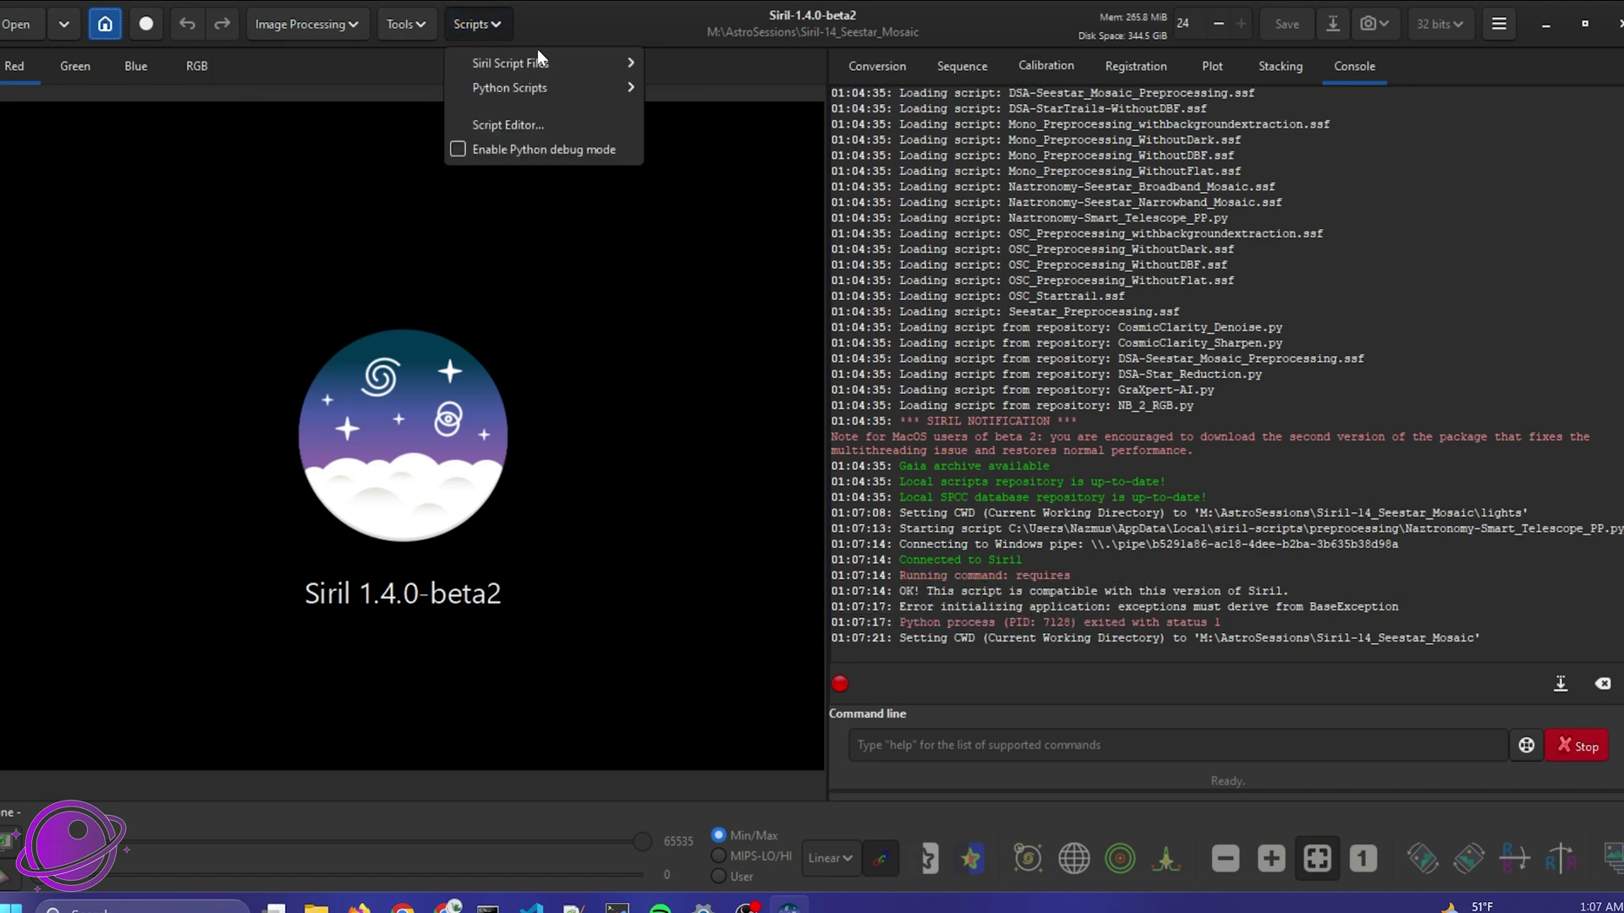
{"action": "mouse_move", "coordinate": [507, 88]}
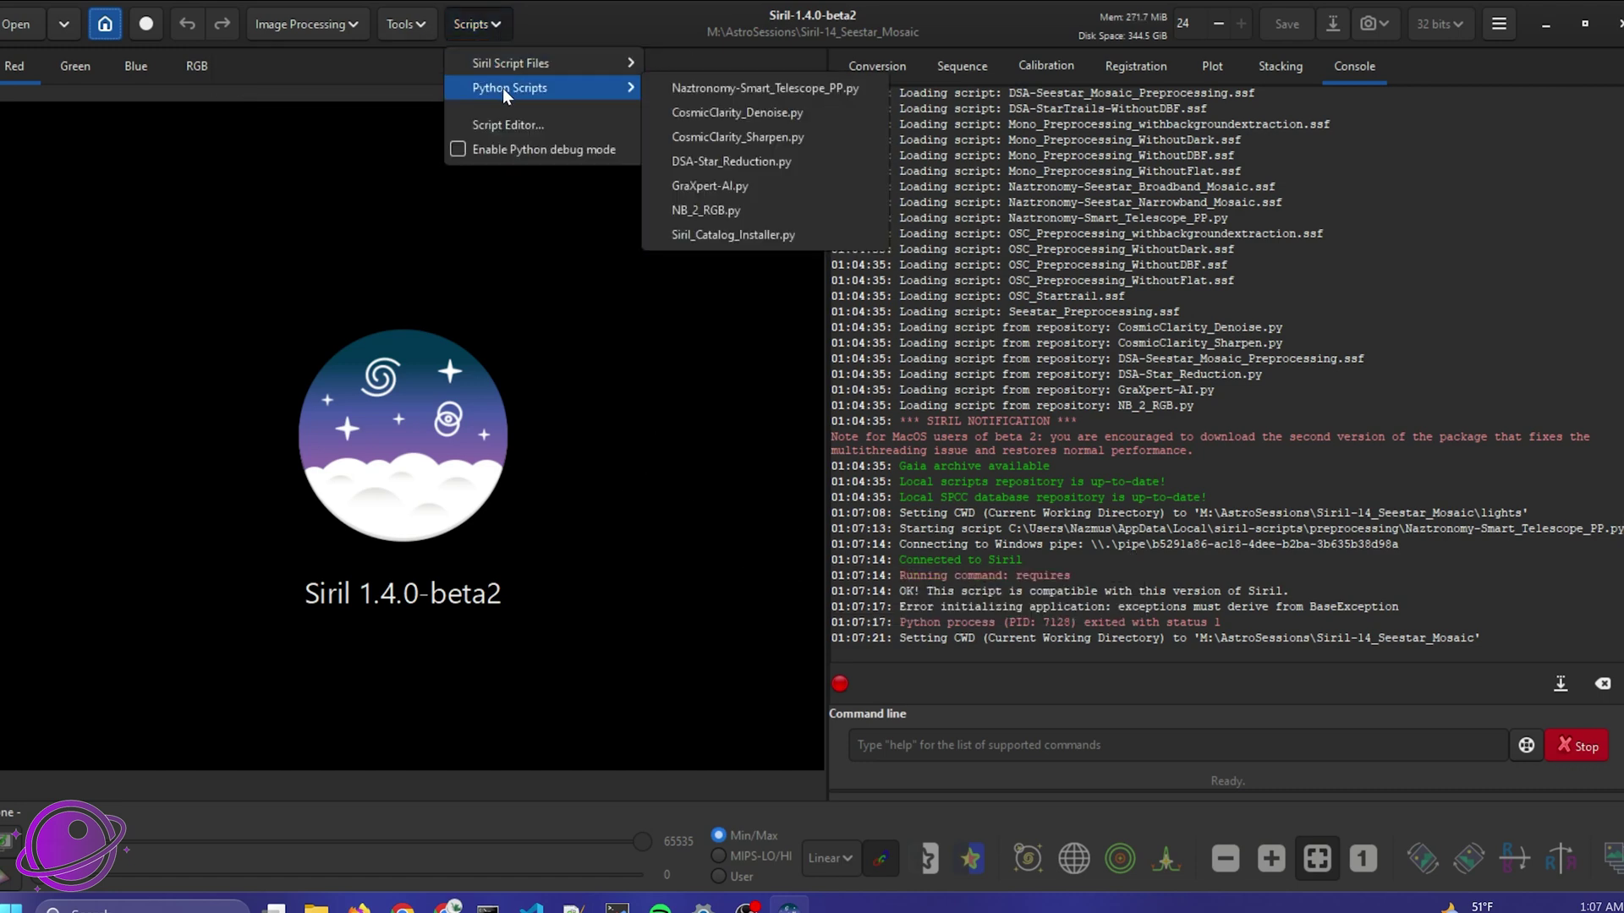
- Launch Naztronomy-Smart_Telescope_PP.py, move its window aside, and check the telescope list, leaving ZWO Seestar S30 selected
{"action": "left_click", "coordinate": [774, 88]}
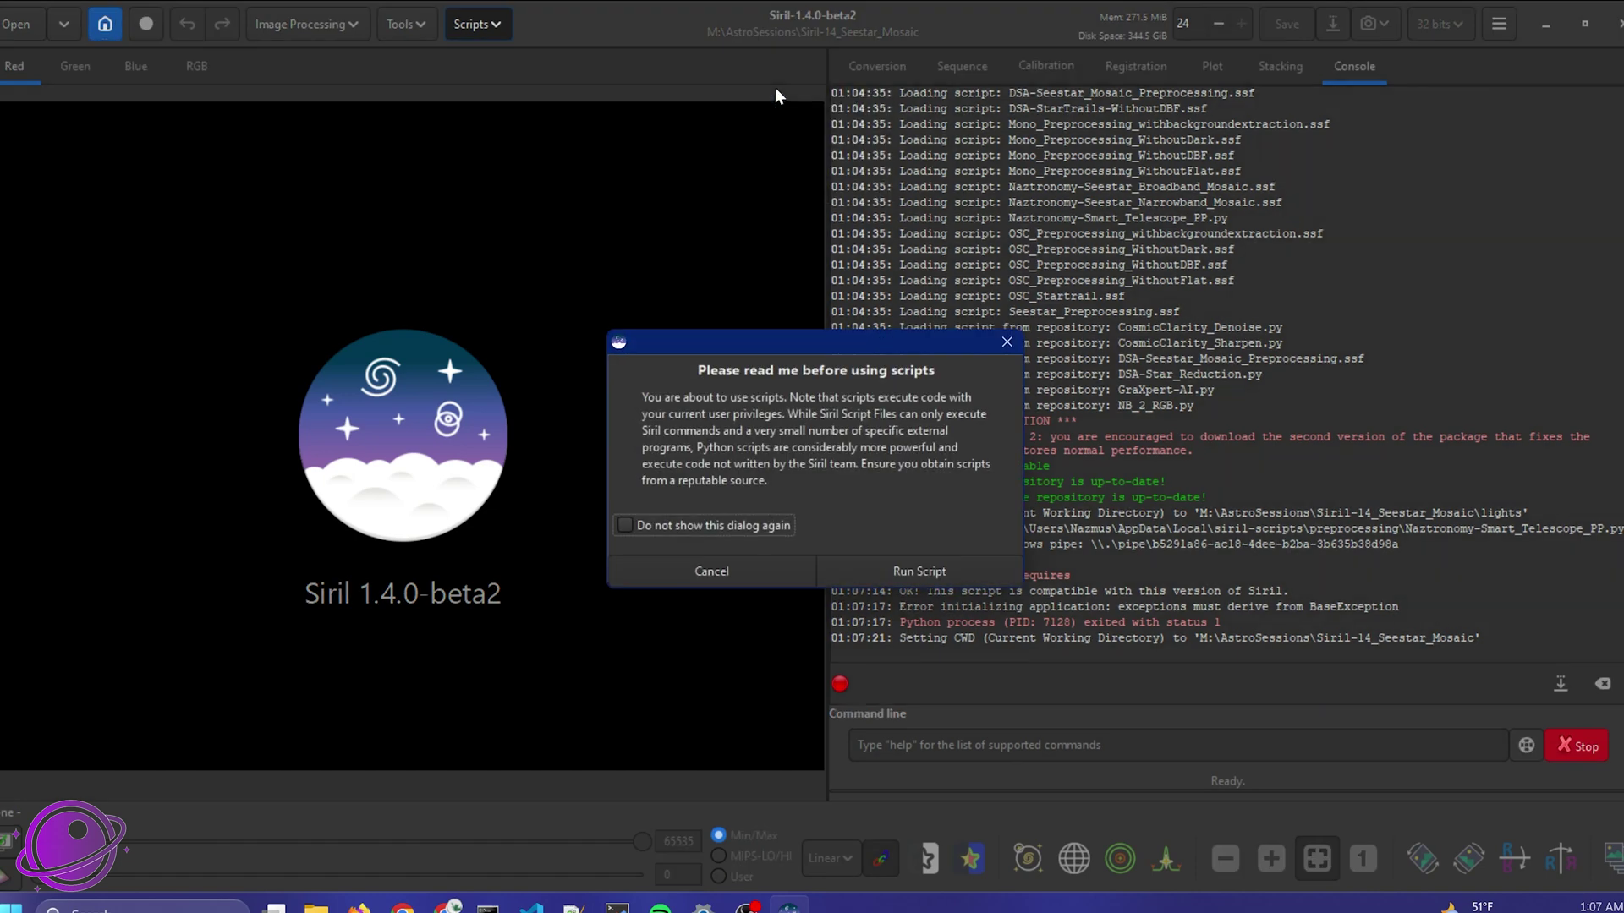
{"action": "left_click", "coordinate": [942, 578]}
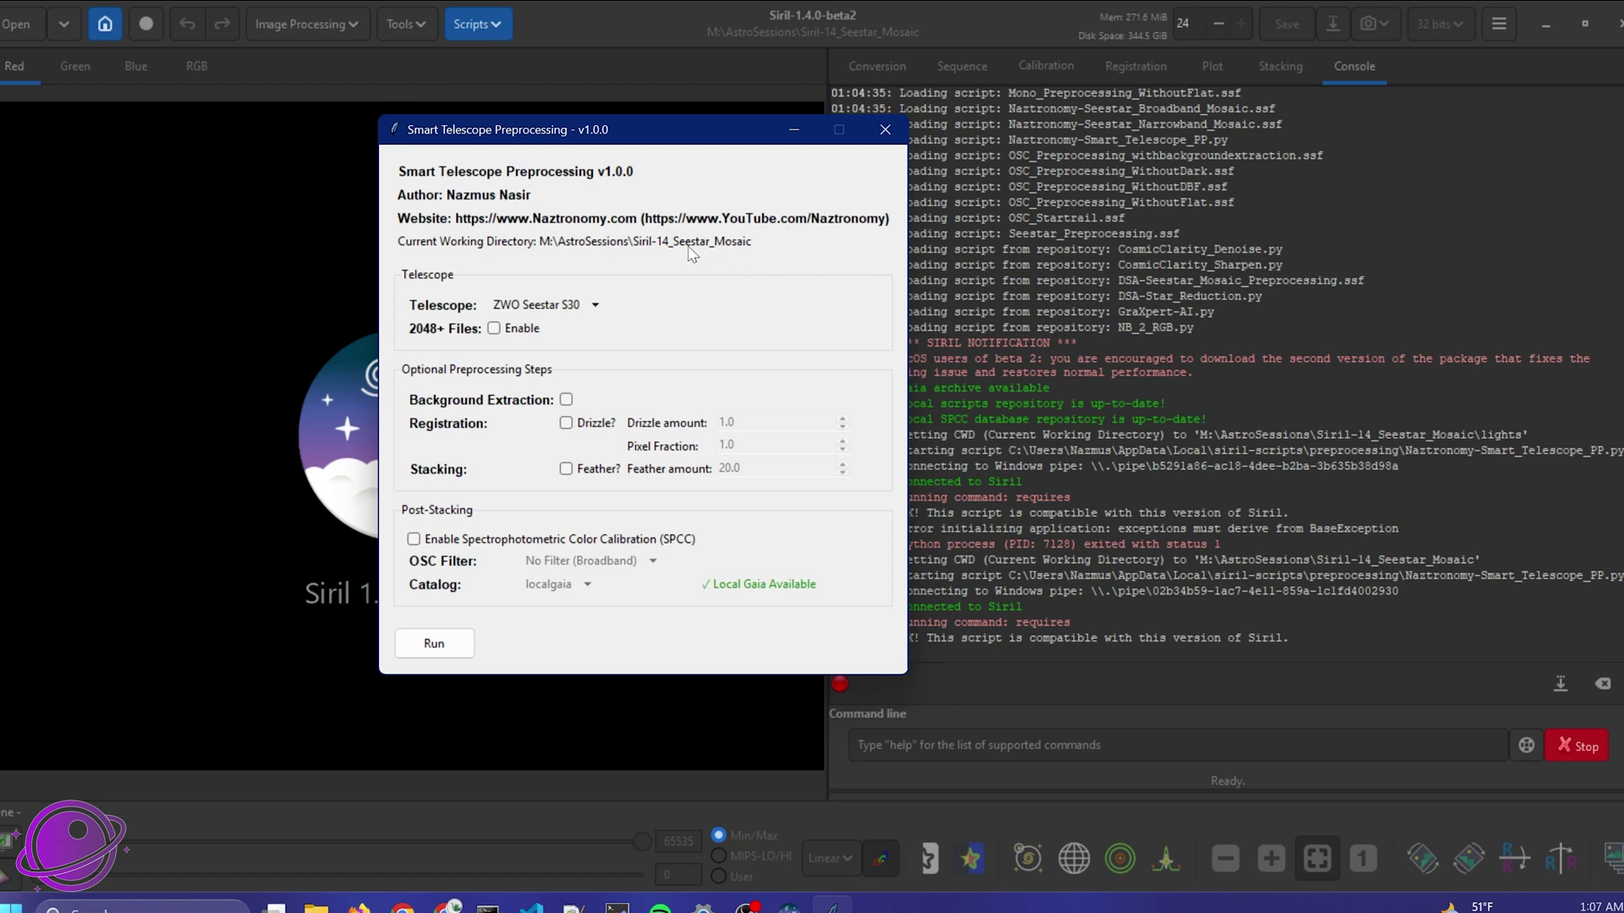
{"action": "left_click_drag", "start_coordinate": [654, 136], "coordinate": [596, 127]}
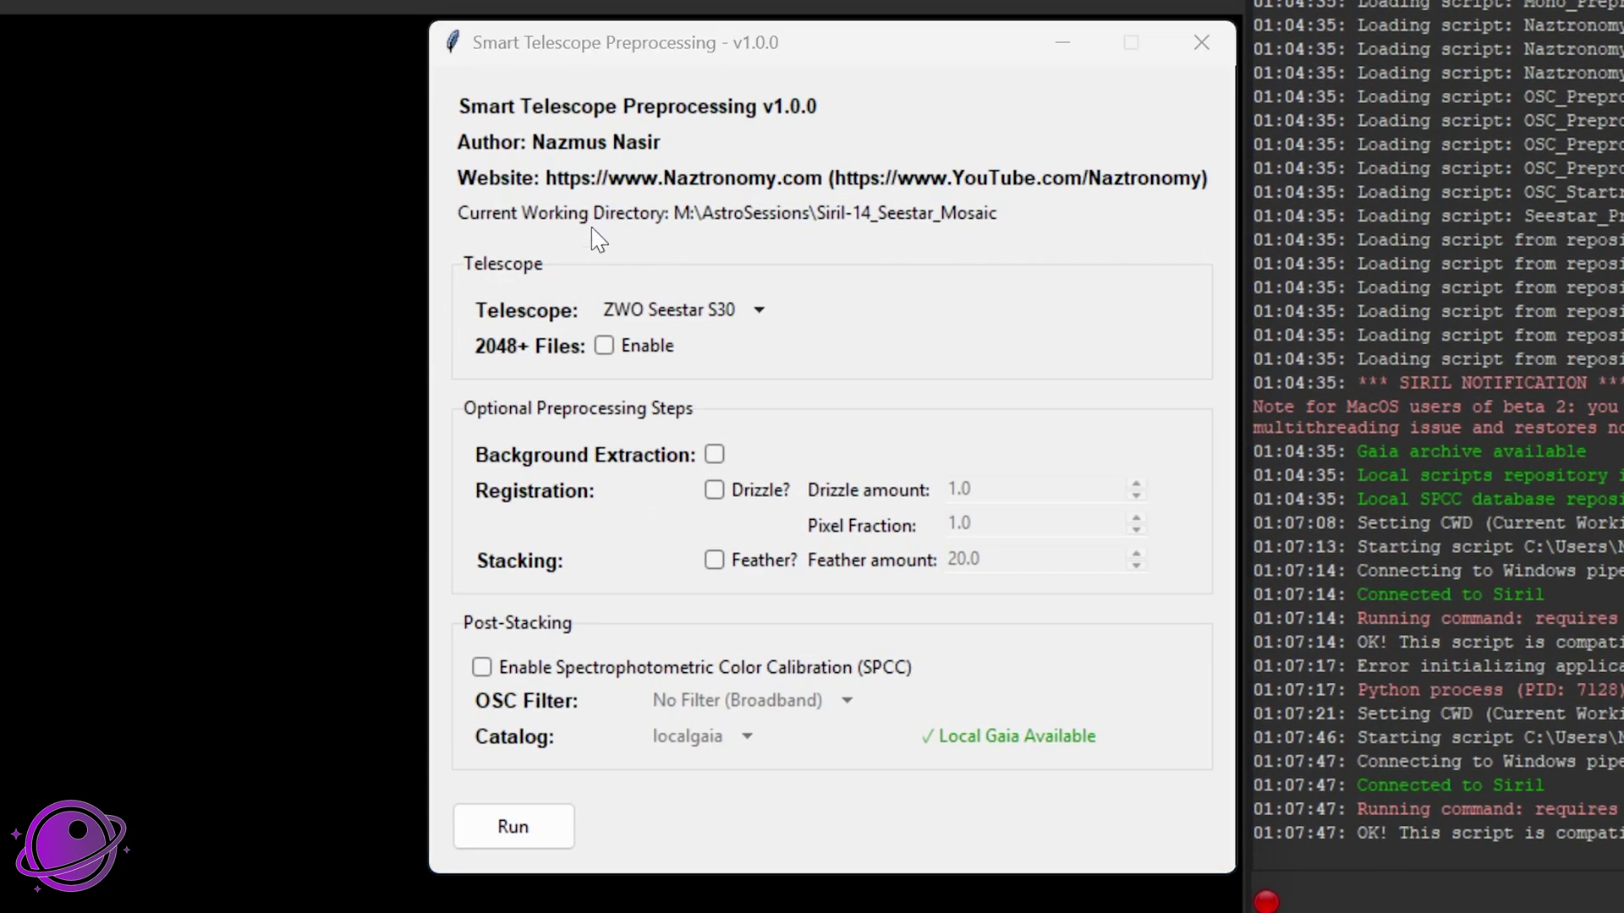
{"action": "left_click", "coordinate": [683, 222]}
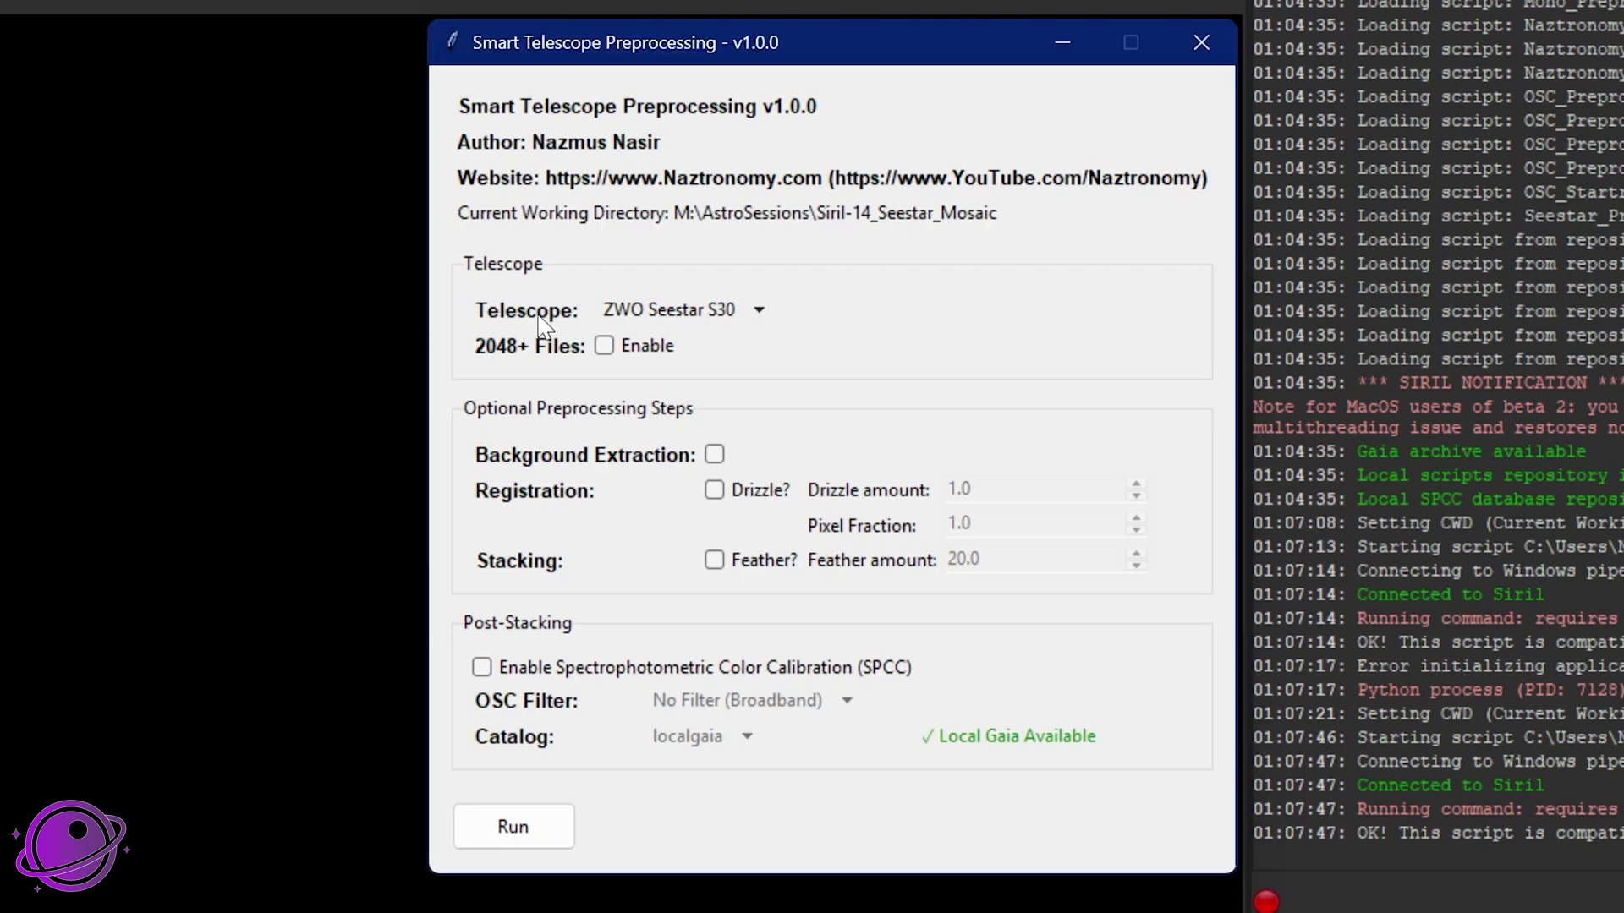
{"action": "left_click", "coordinate": [760, 313]}
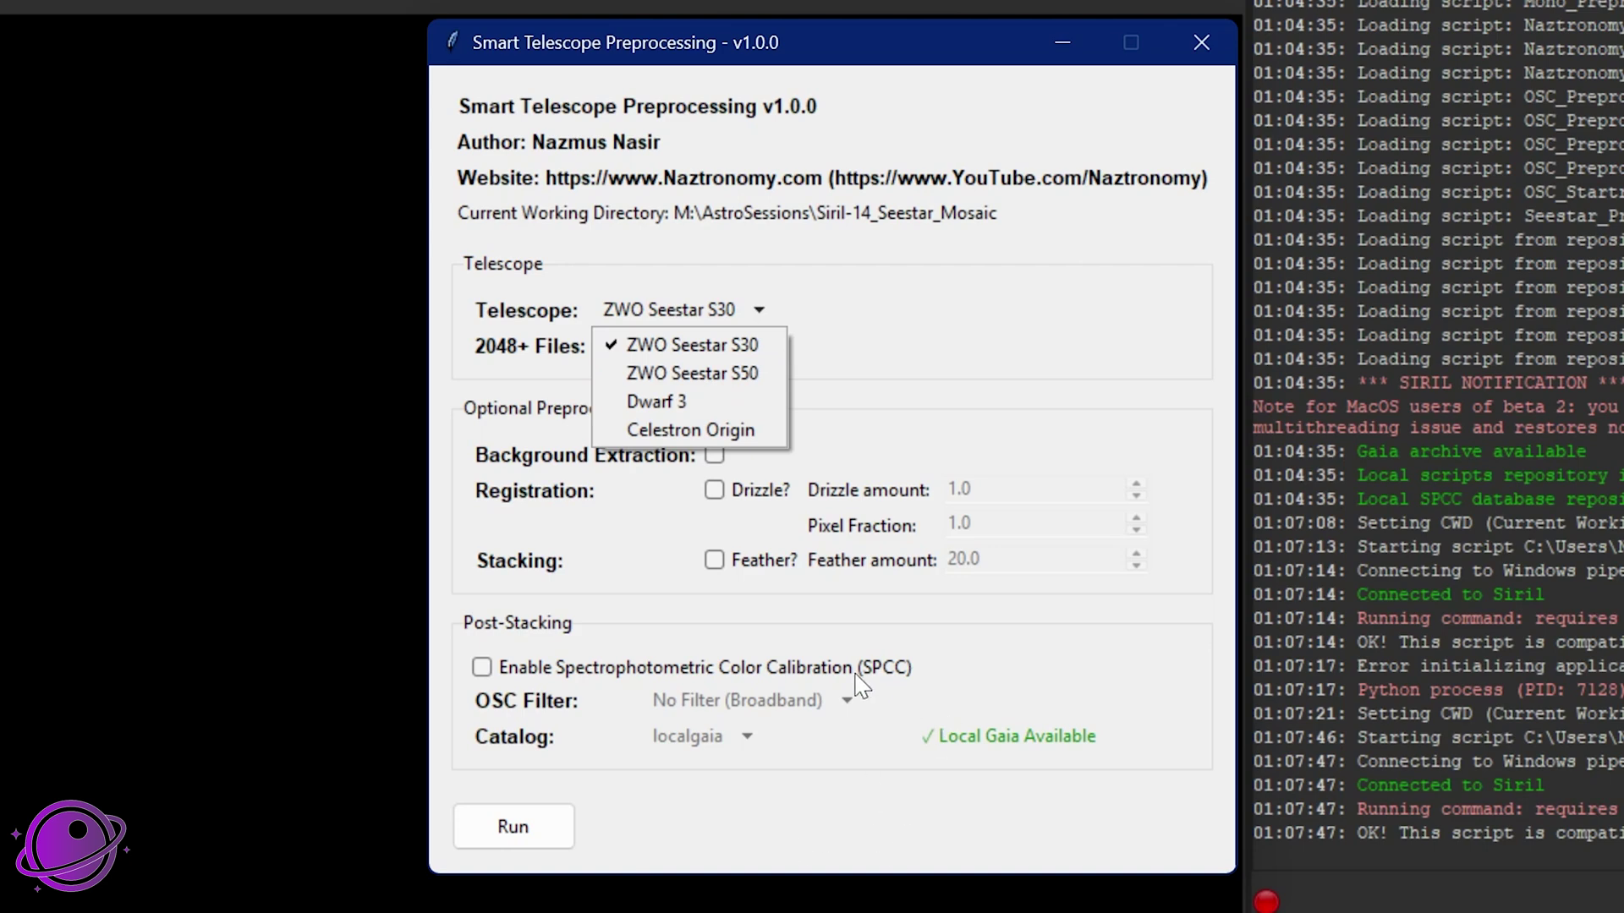
{"action": "left_click", "coordinate": [1076, 345]}
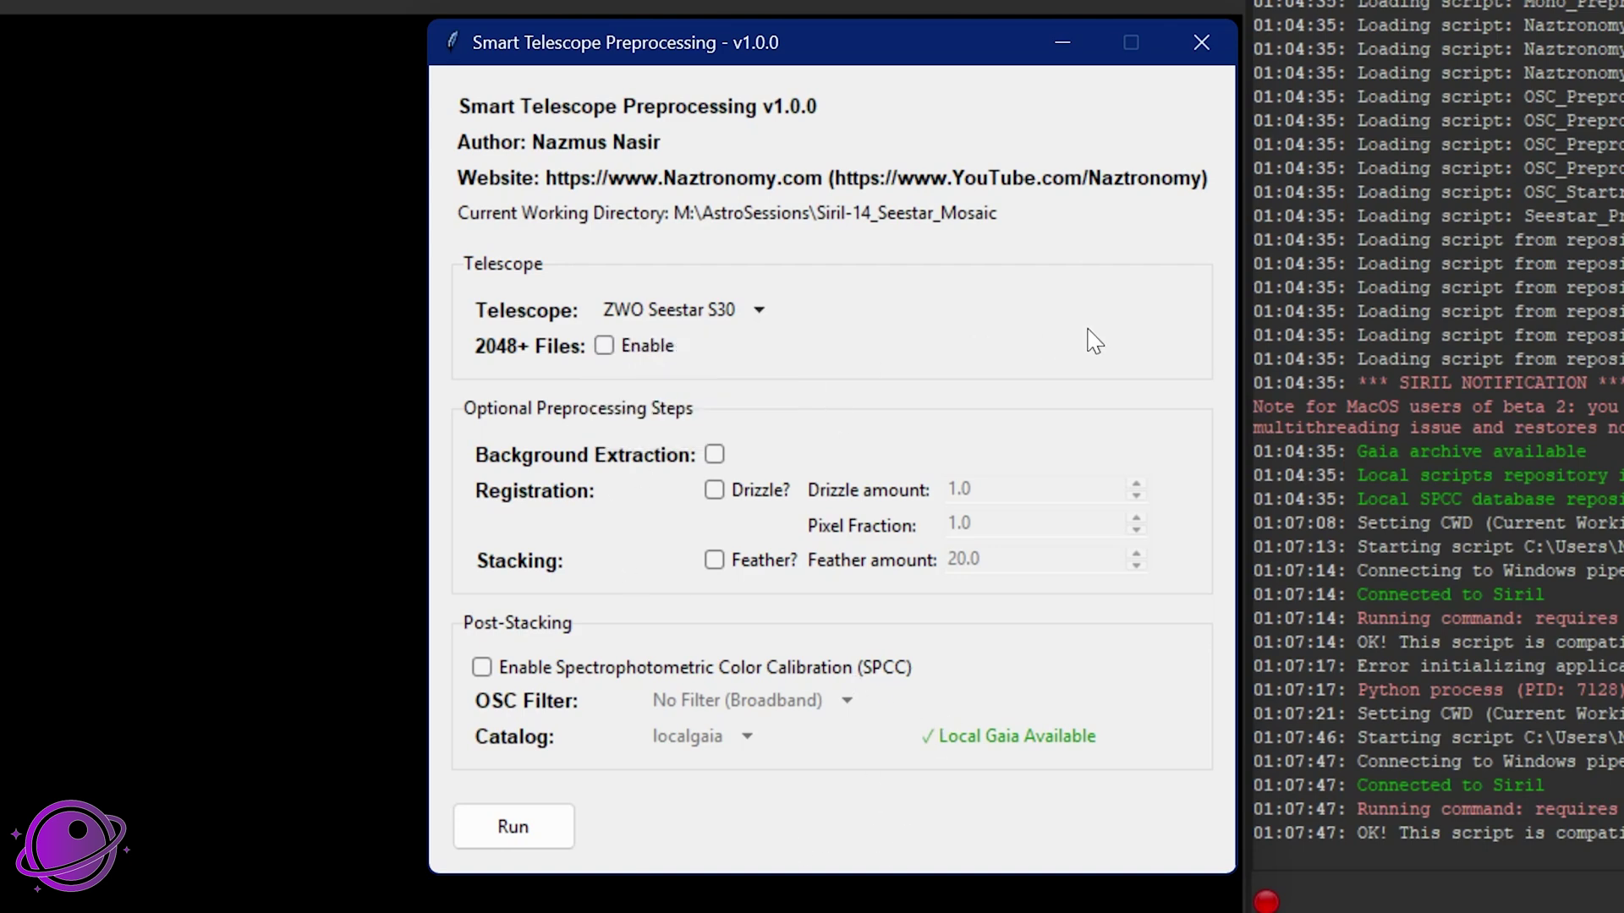
{"action": "mouse_move", "coordinate": [597, 357]}
{"action": "left_click", "coordinate": [604, 346]}
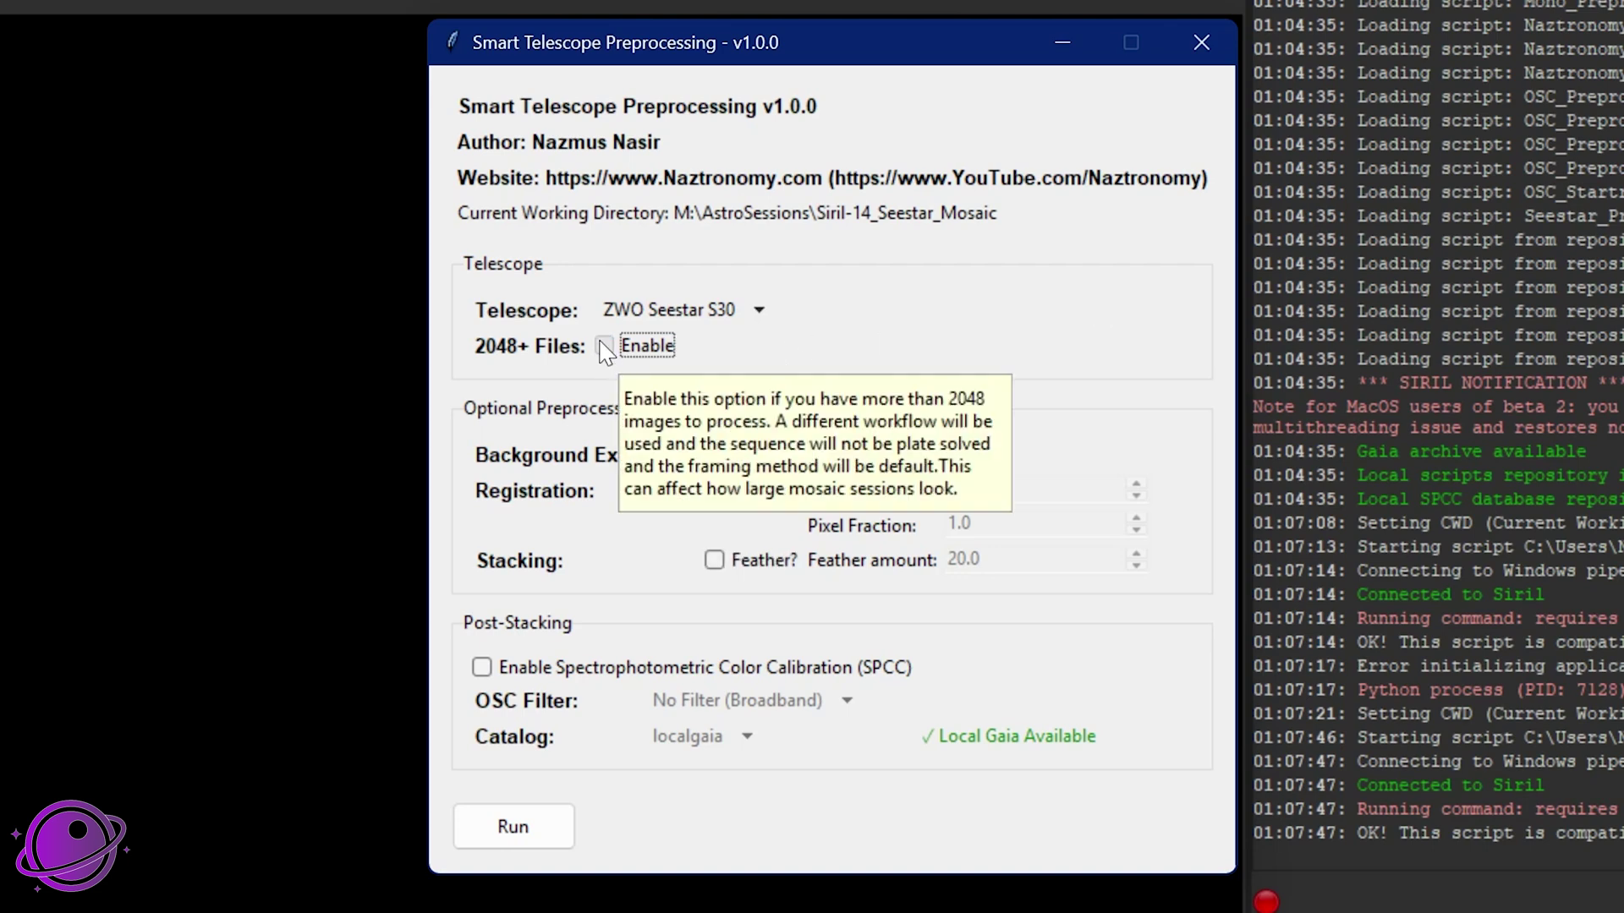
{"action": "left_click", "coordinate": [604, 346]}
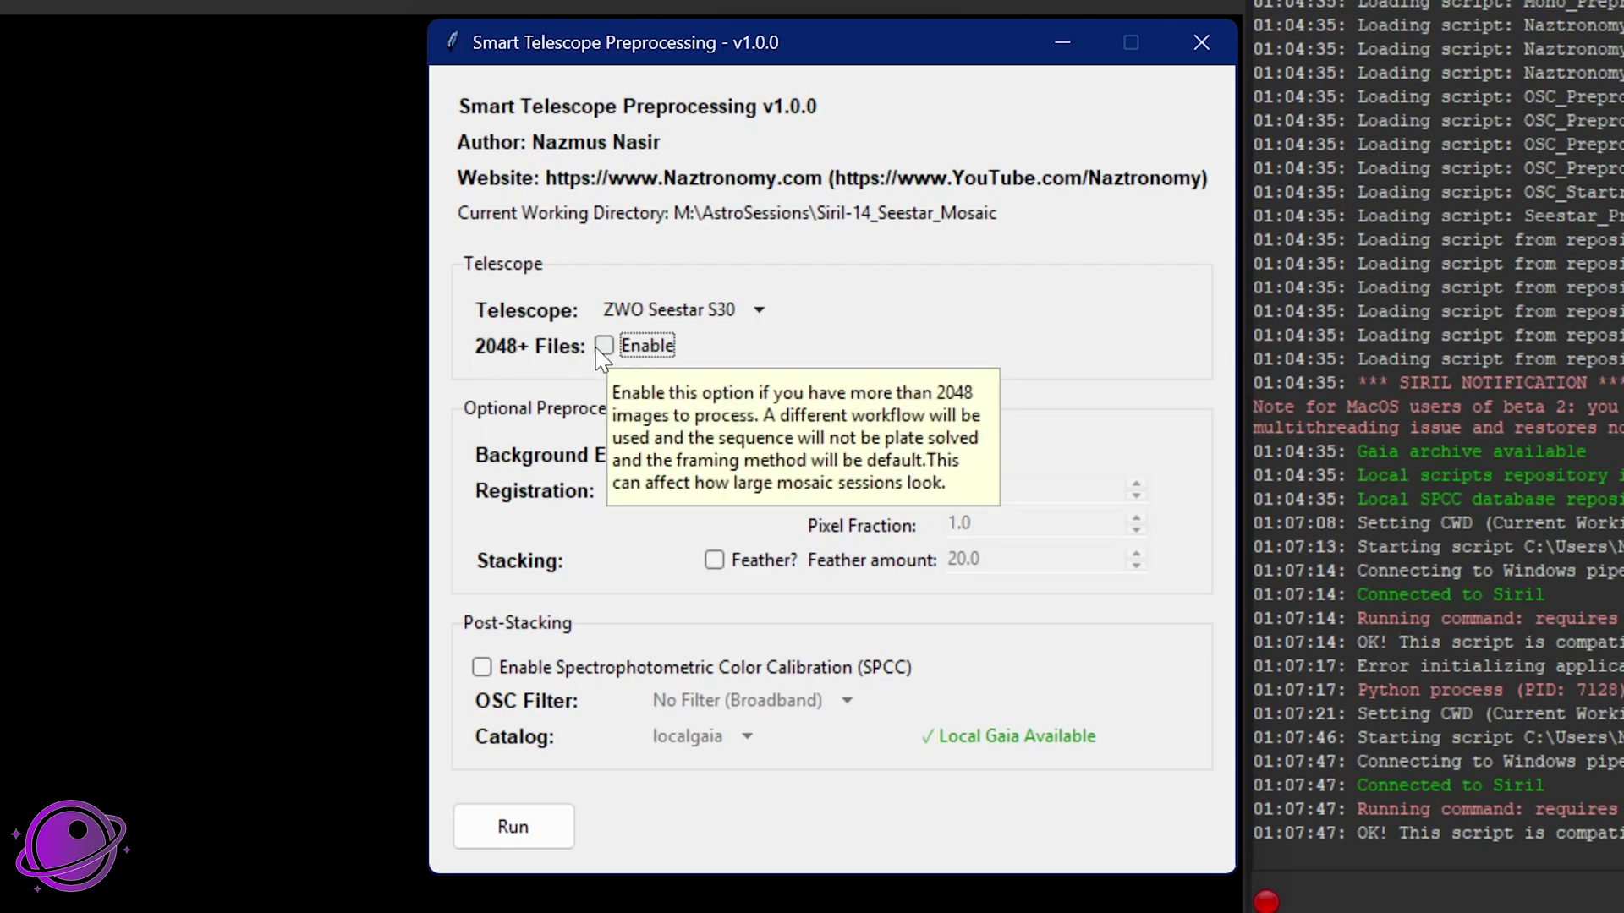
{"action": "left_click", "coordinate": [603, 347]}
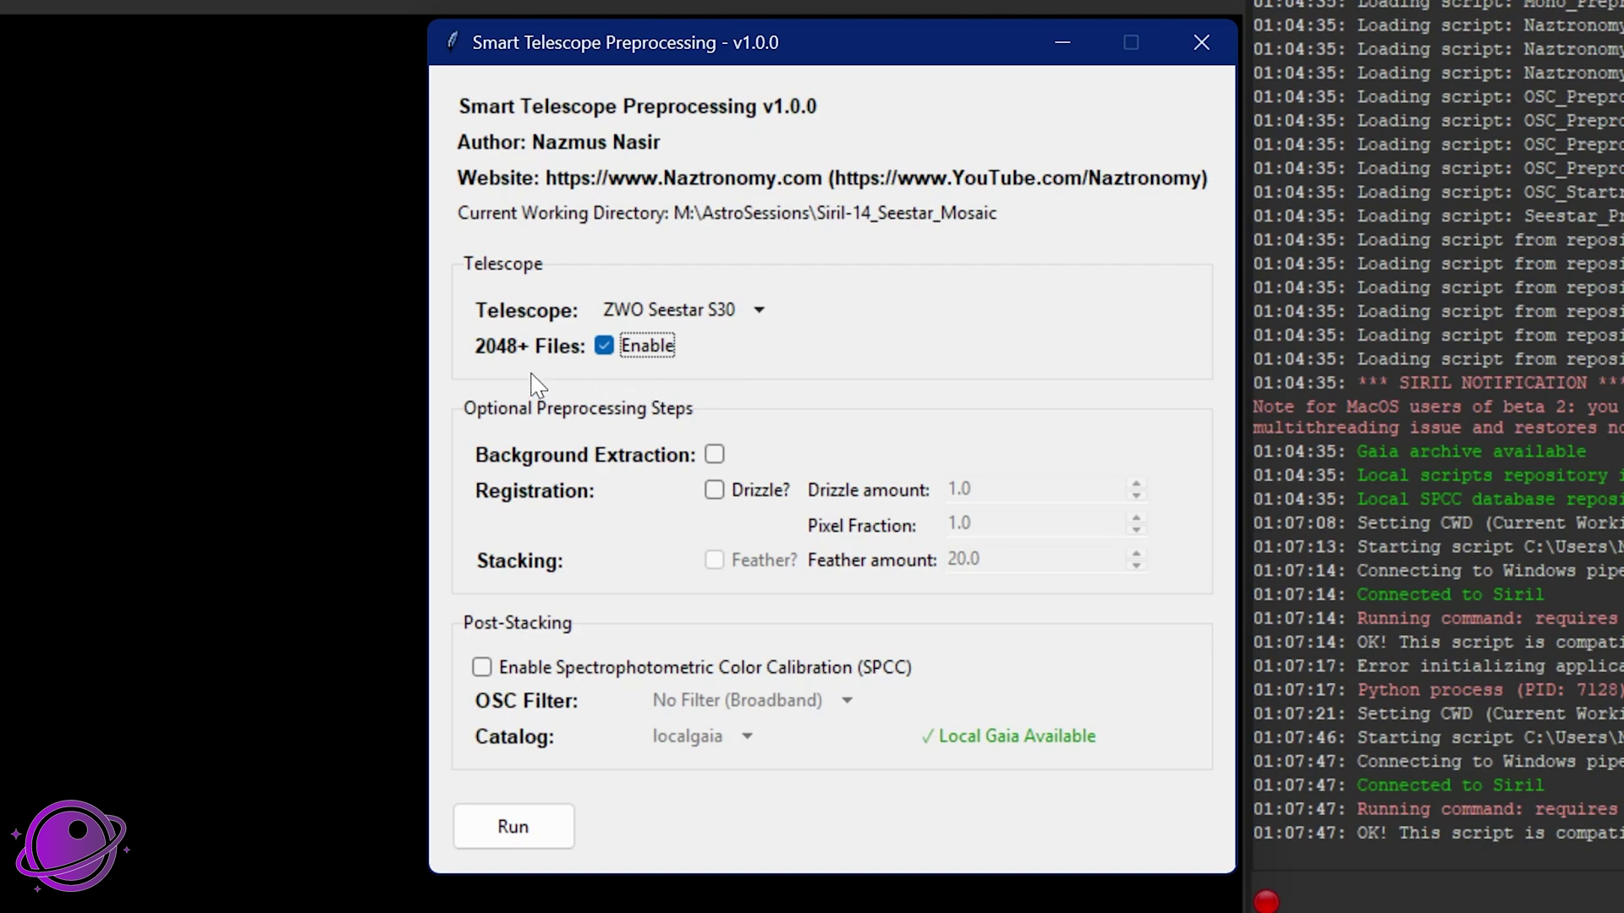
{"action": "left_click", "coordinate": [604, 346]}
{"action": "left_click", "coordinate": [604, 346]}
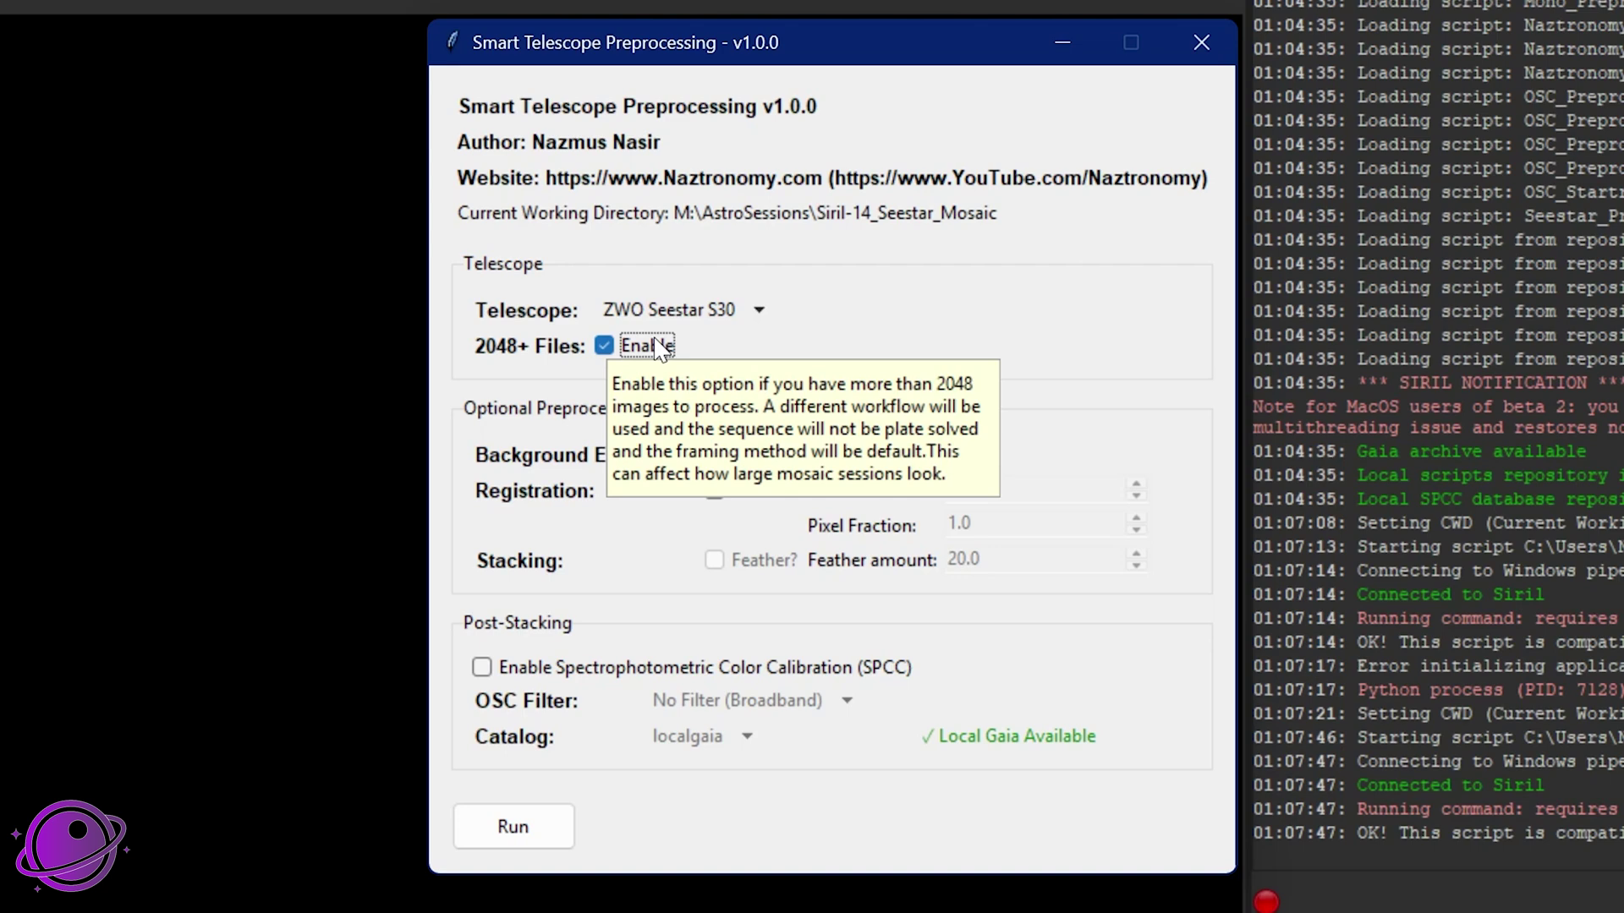
{"action": "left_click", "coordinate": [603, 347]}
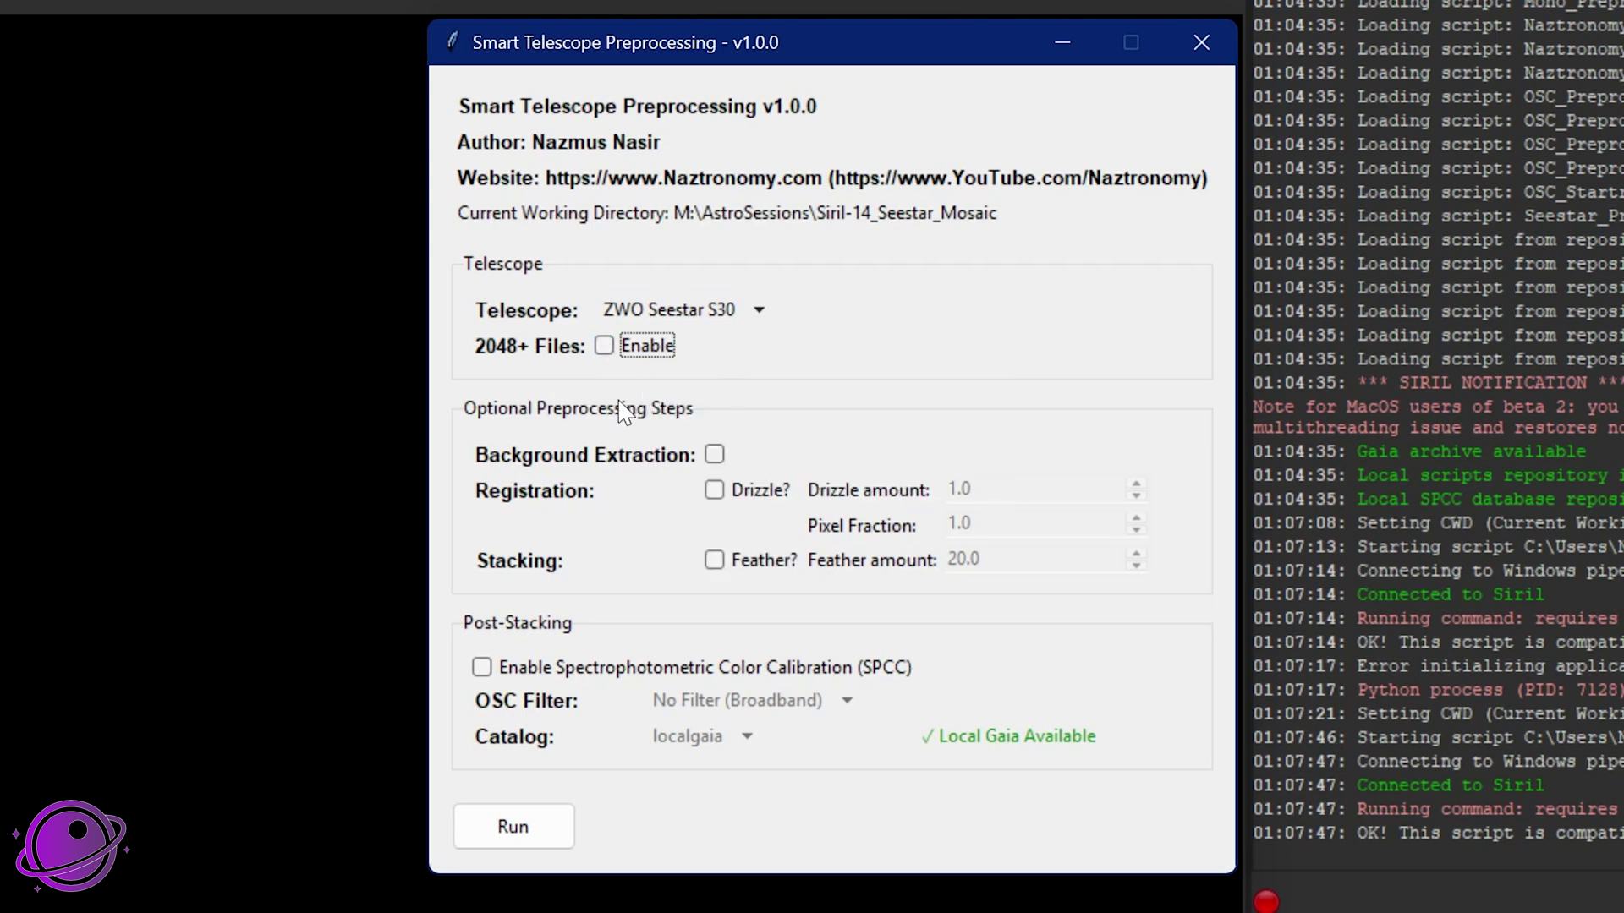
- Enable Background Extraction and Drizzle, trying drizzle amounts of 1.7 and 3.0
{"action": "left_click", "coordinate": [713, 457]}
{"action": "left_click", "coordinate": [739, 497]}
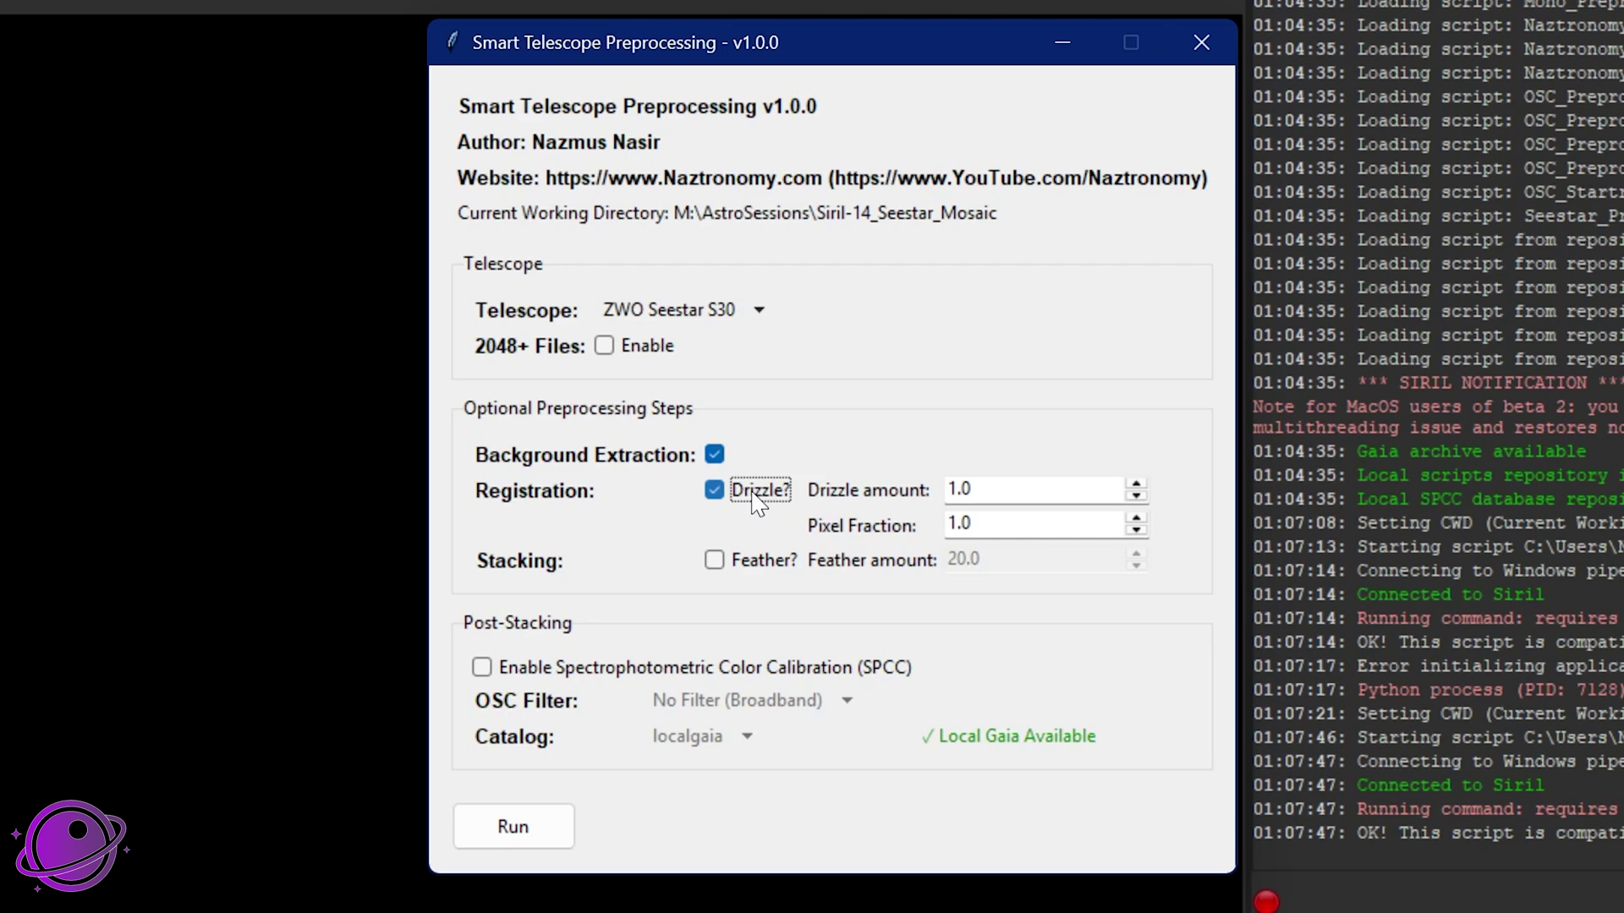
{"action": "left_click", "coordinate": [1136, 485]}
{"action": "left_click", "coordinate": [1137, 485]}
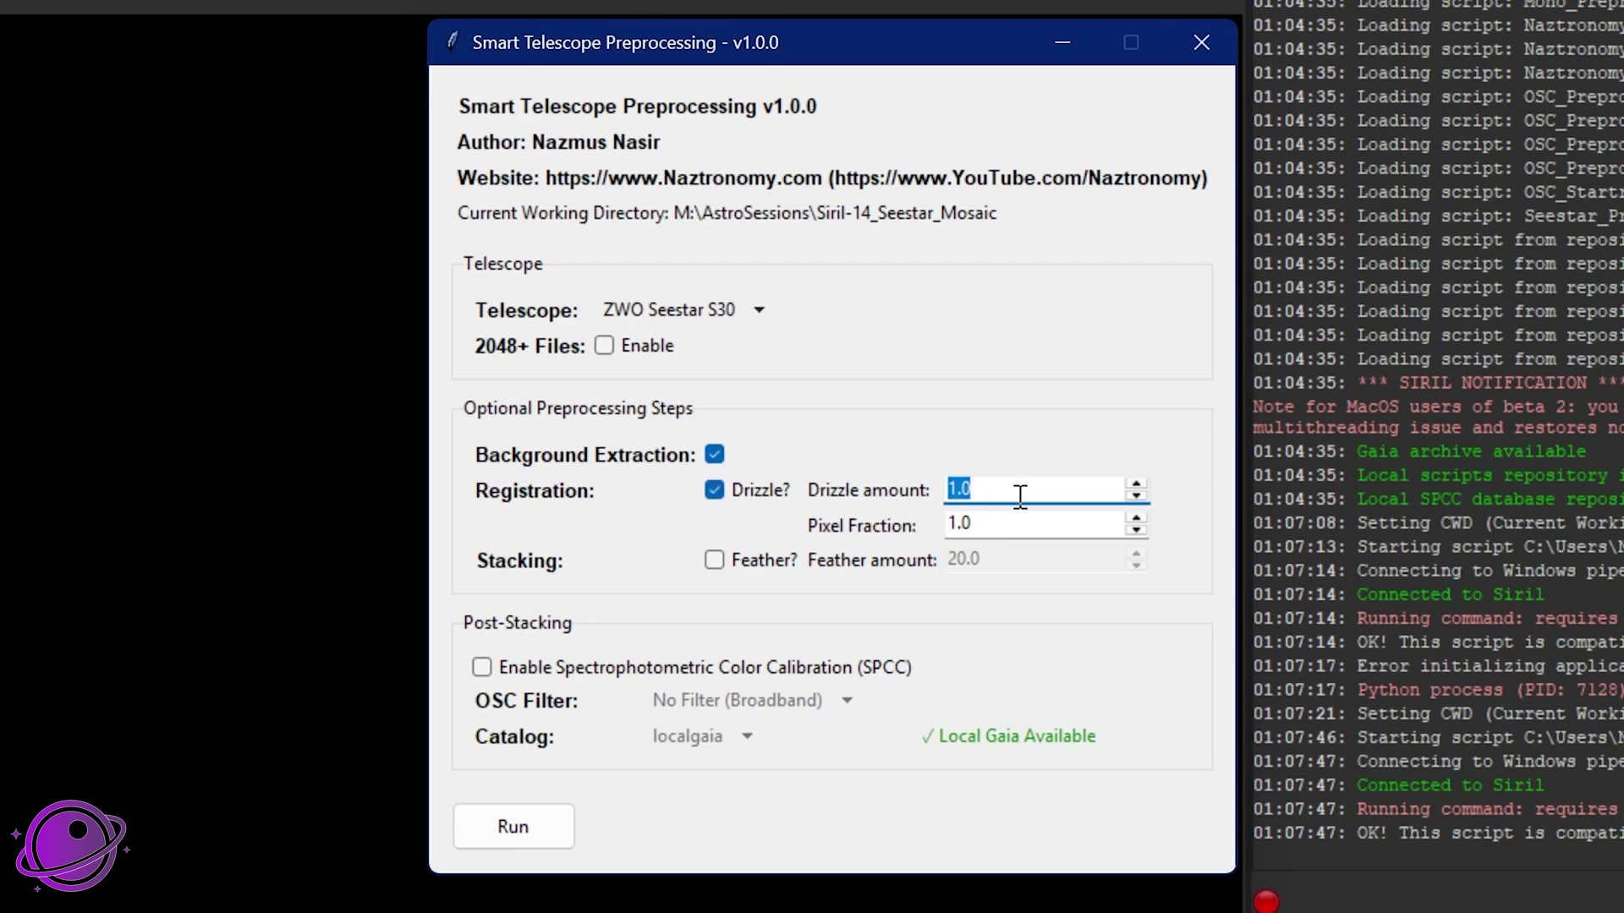
- Return the drizzle amount to 1.0, keeping pixel fraction at 1.0
{"action": "scroll", "coordinate": [1026, 493], "scroll_direction": "down", "scroll_amount": 2}
{"action": "key", "text": "Home"}
{"action": "left_click", "coordinate": [1007, 523]}
{"action": "key", "text": "shift+Left"}
{"action": "key", "text": "shift+Left"}
{"action": "left_click", "coordinate": [1012, 525]}
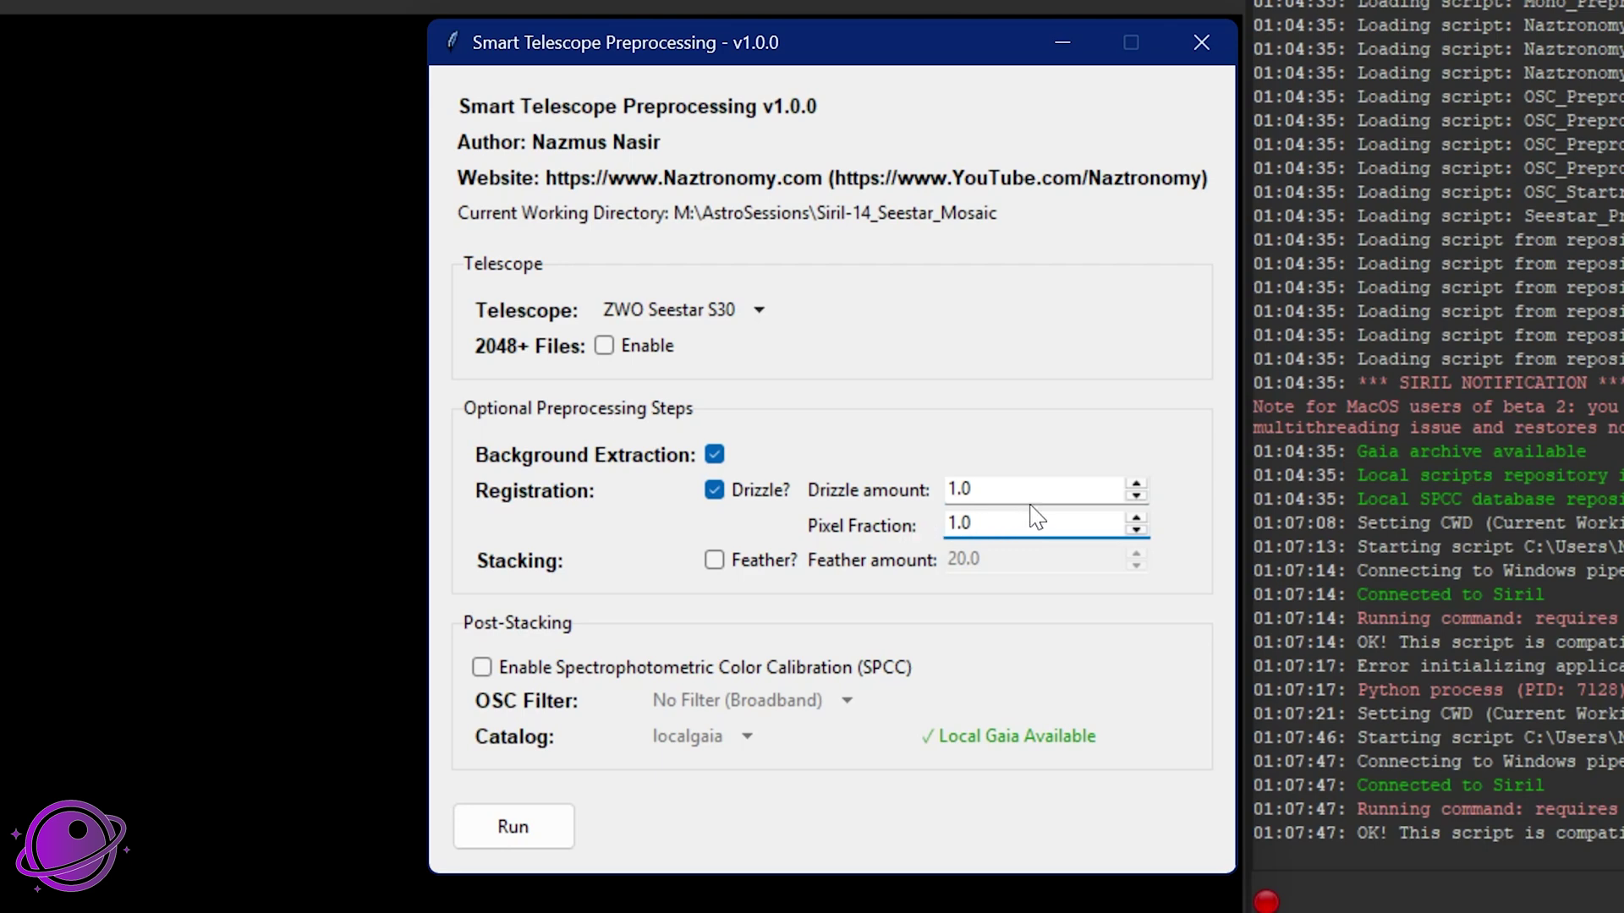
{"action": "left_click_drag", "start_coordinate": [1050, 494], "coordinate": [906, 537]}
{"action": "left_click", "coordinate": [715, 561]}
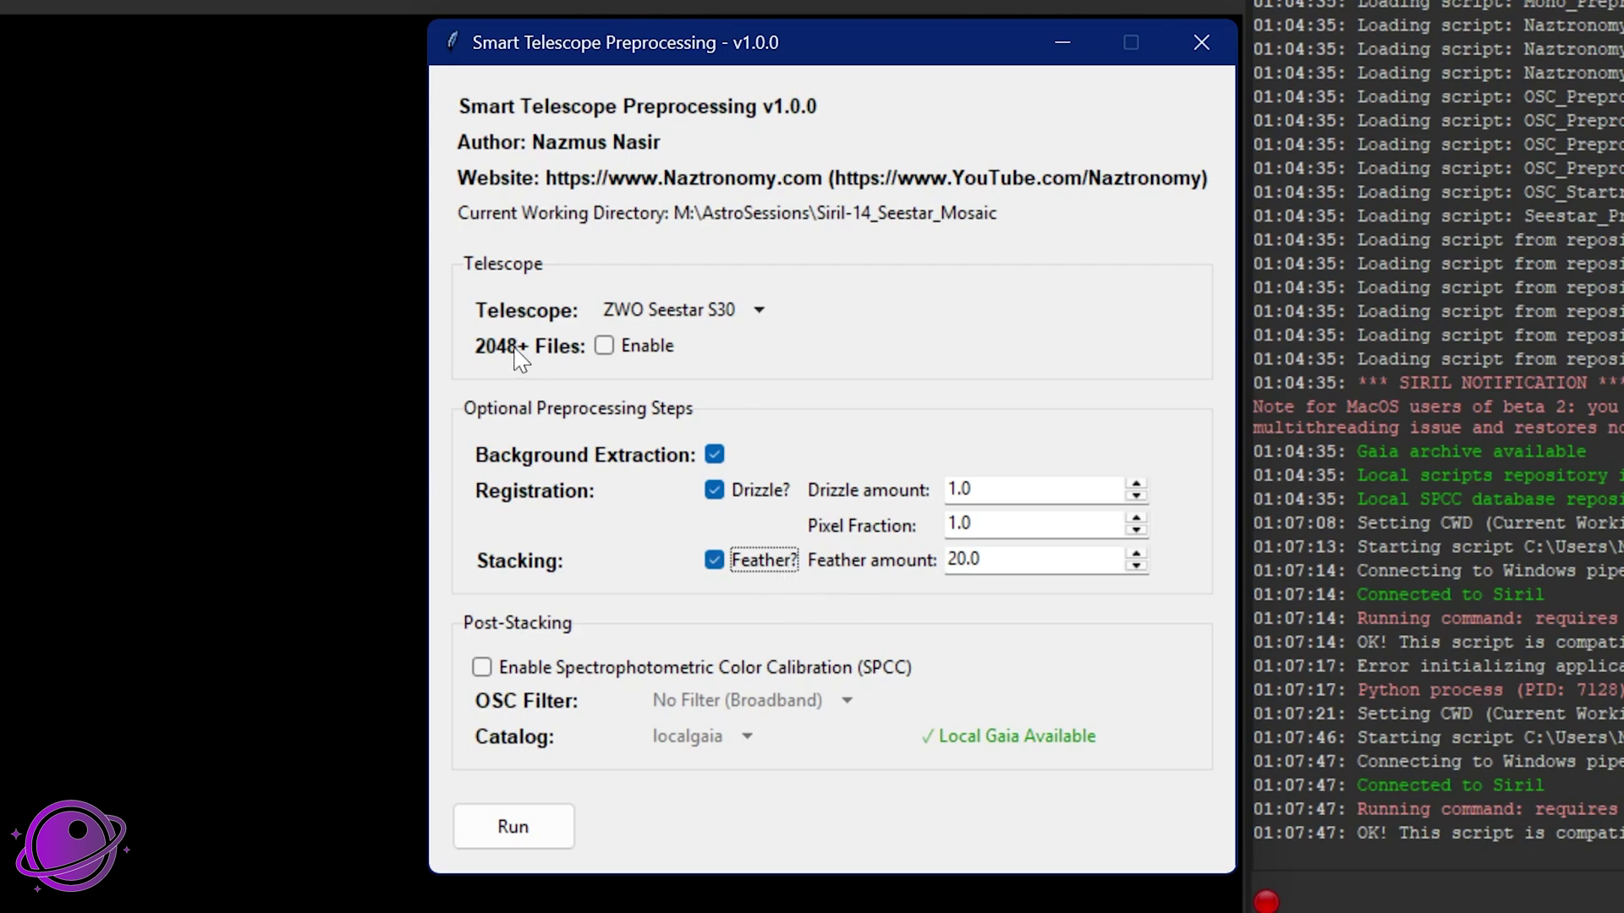
{"action": "left_click", "coordinate": [602, 346]}
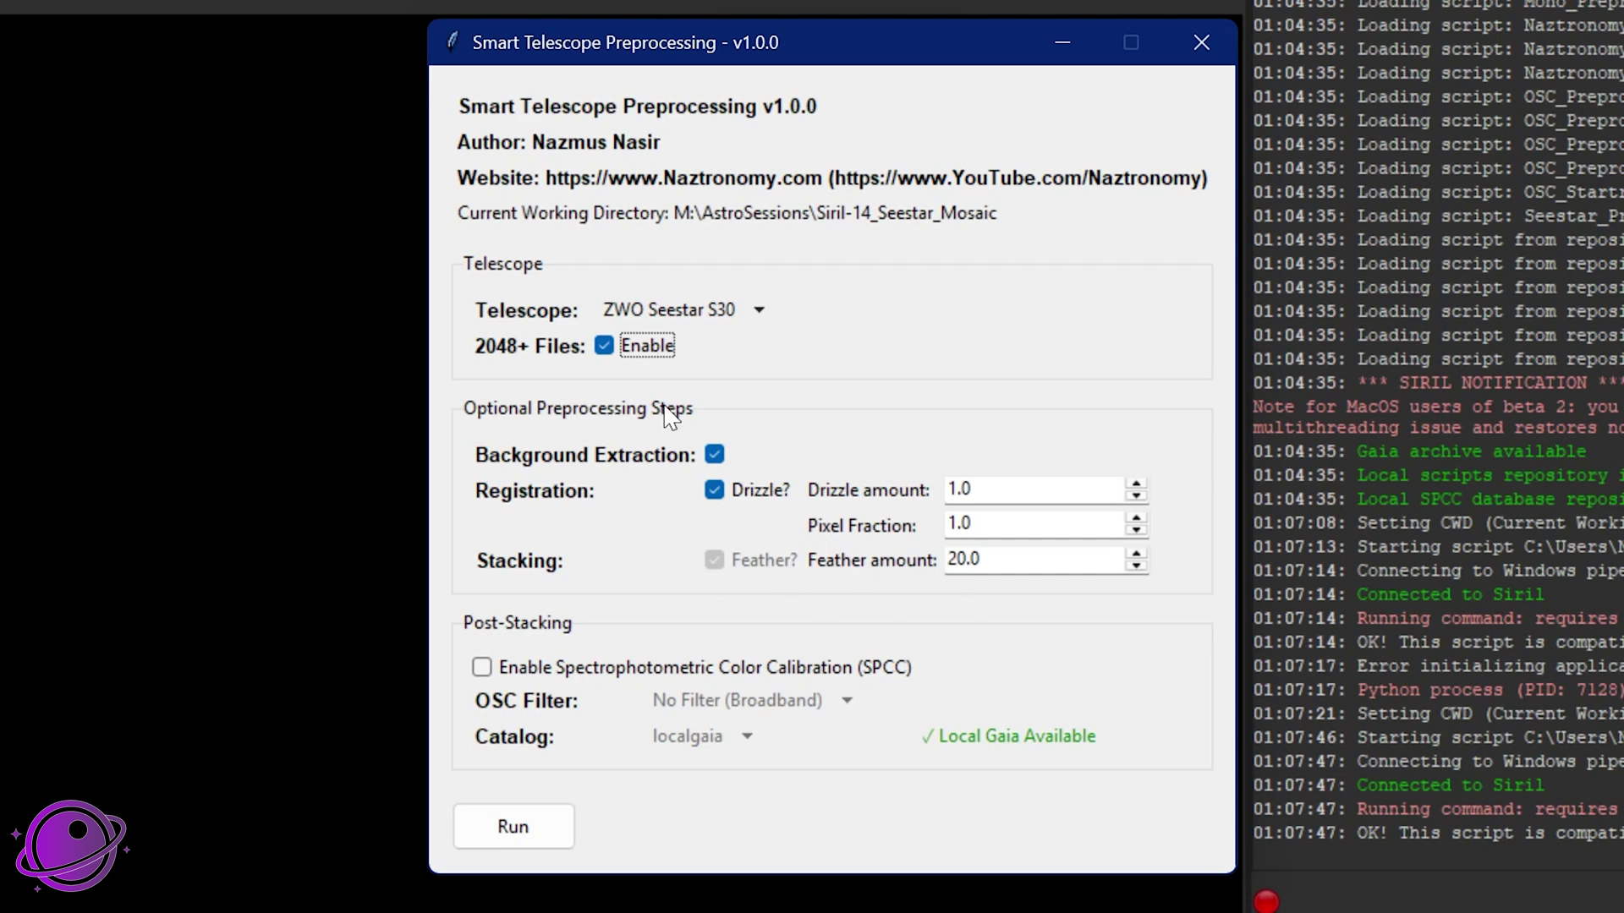
{"action": "mouse_move", "coordinate": [609, 364]}
{"action": "left_click", "coordinate": [606, 346]}
{"action": "left_click", "coordinate": [716, 561]}
{"action": "left_click", "coordinate": [716, 561]}
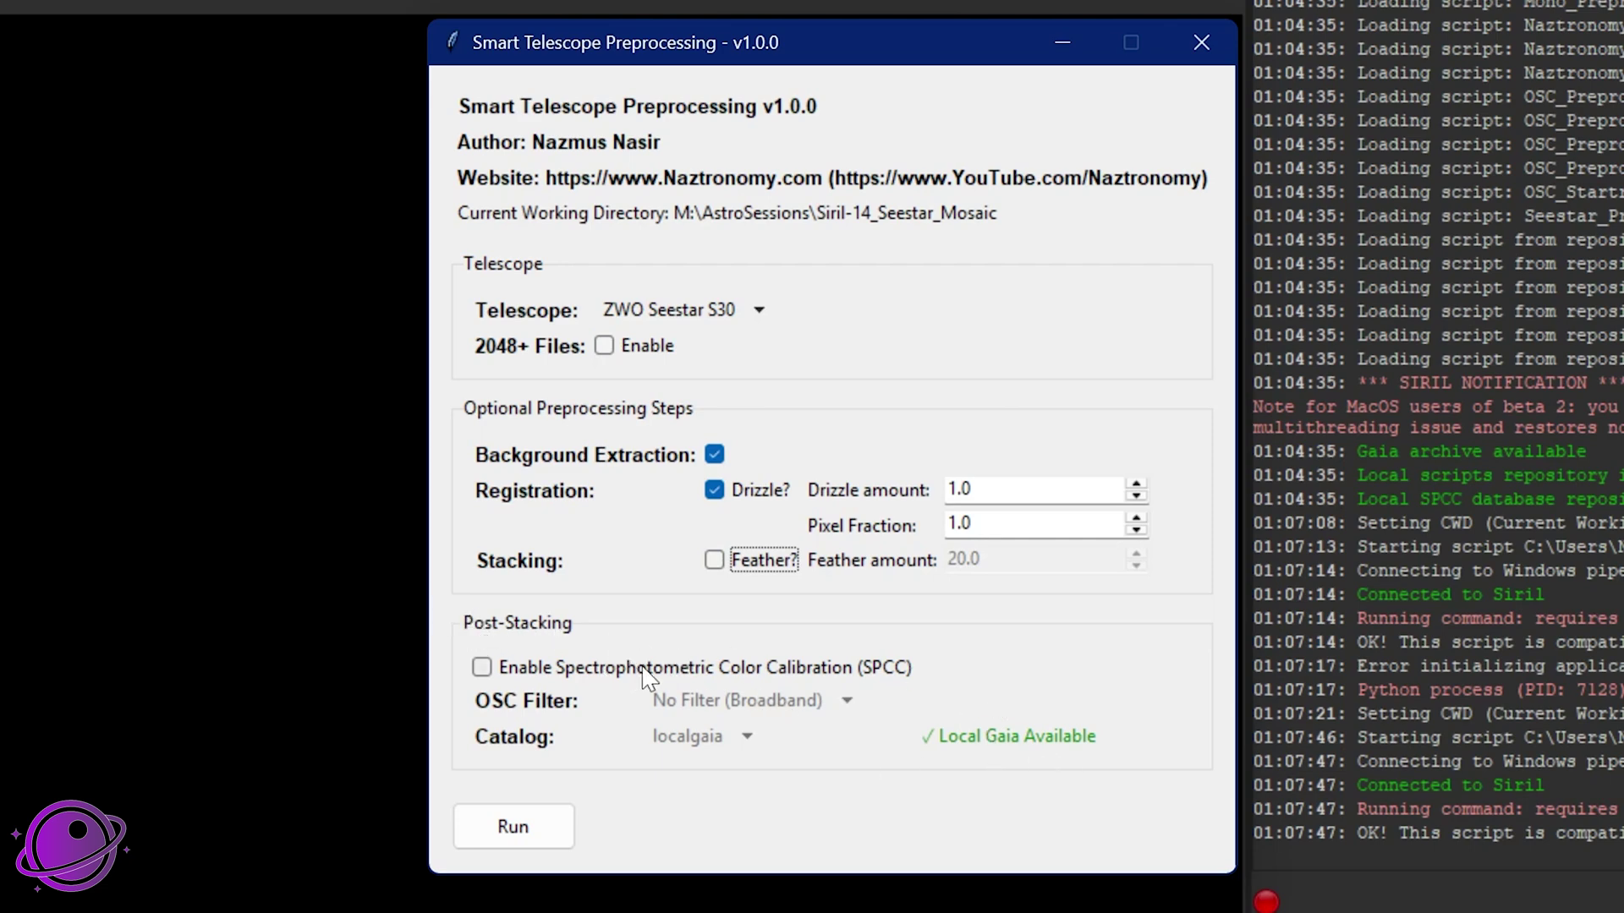
- Enable SPCC and try the ZWO Seestar S50 telescope with the LP (Narrowband) filter
{"action": "left_click", "coordinate": [544, 668]}
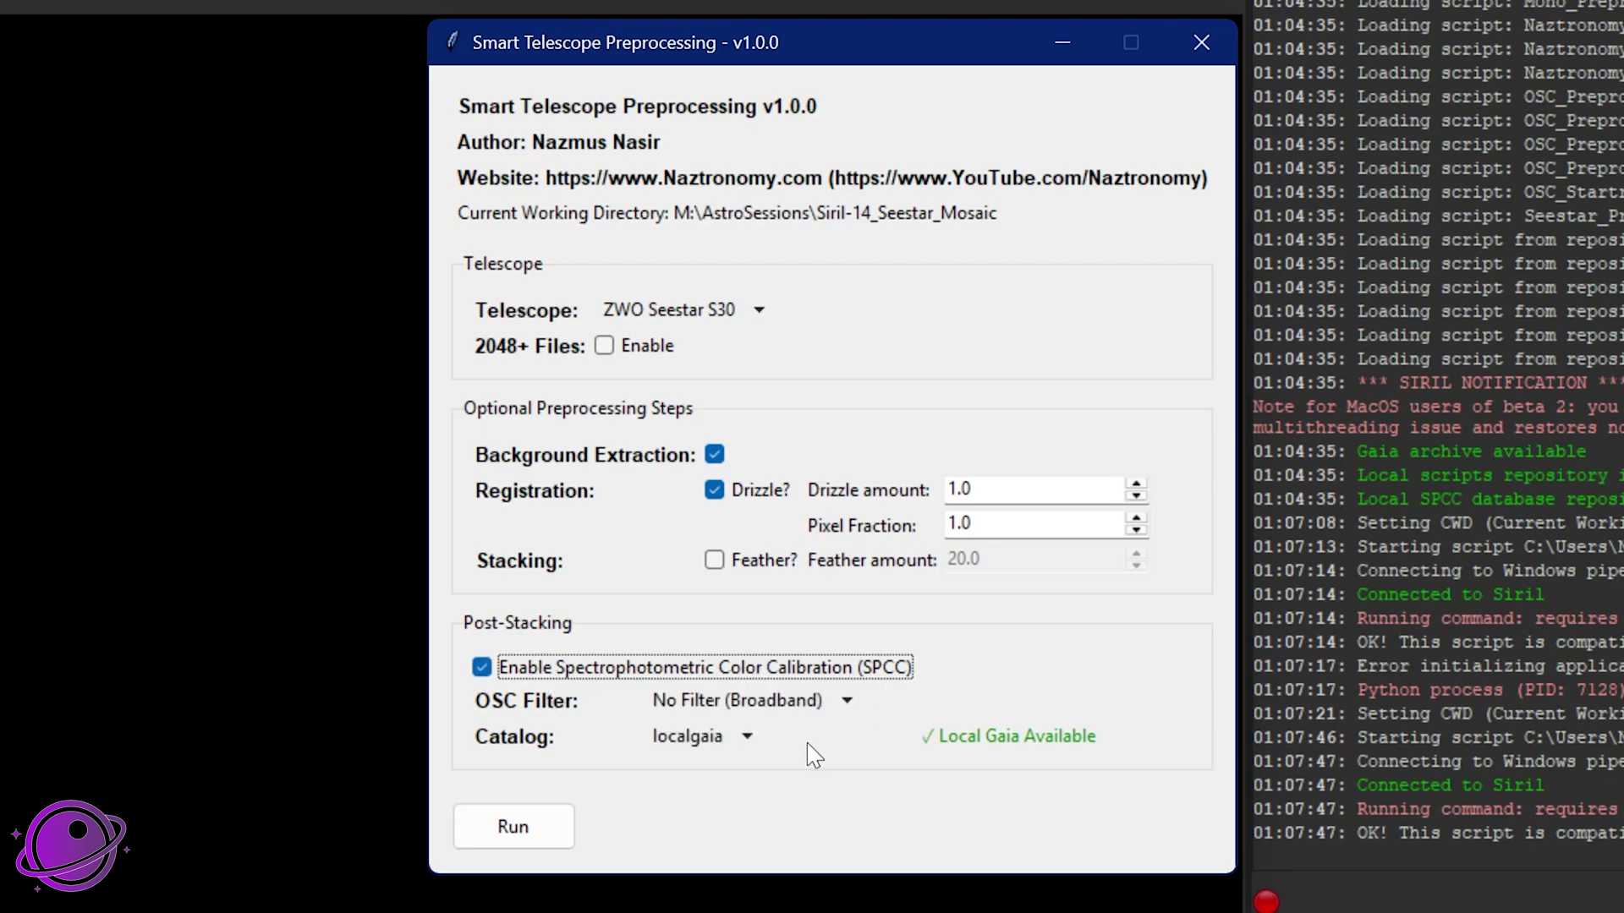
{"action": "left_click", "coordinate": [848, 703]}
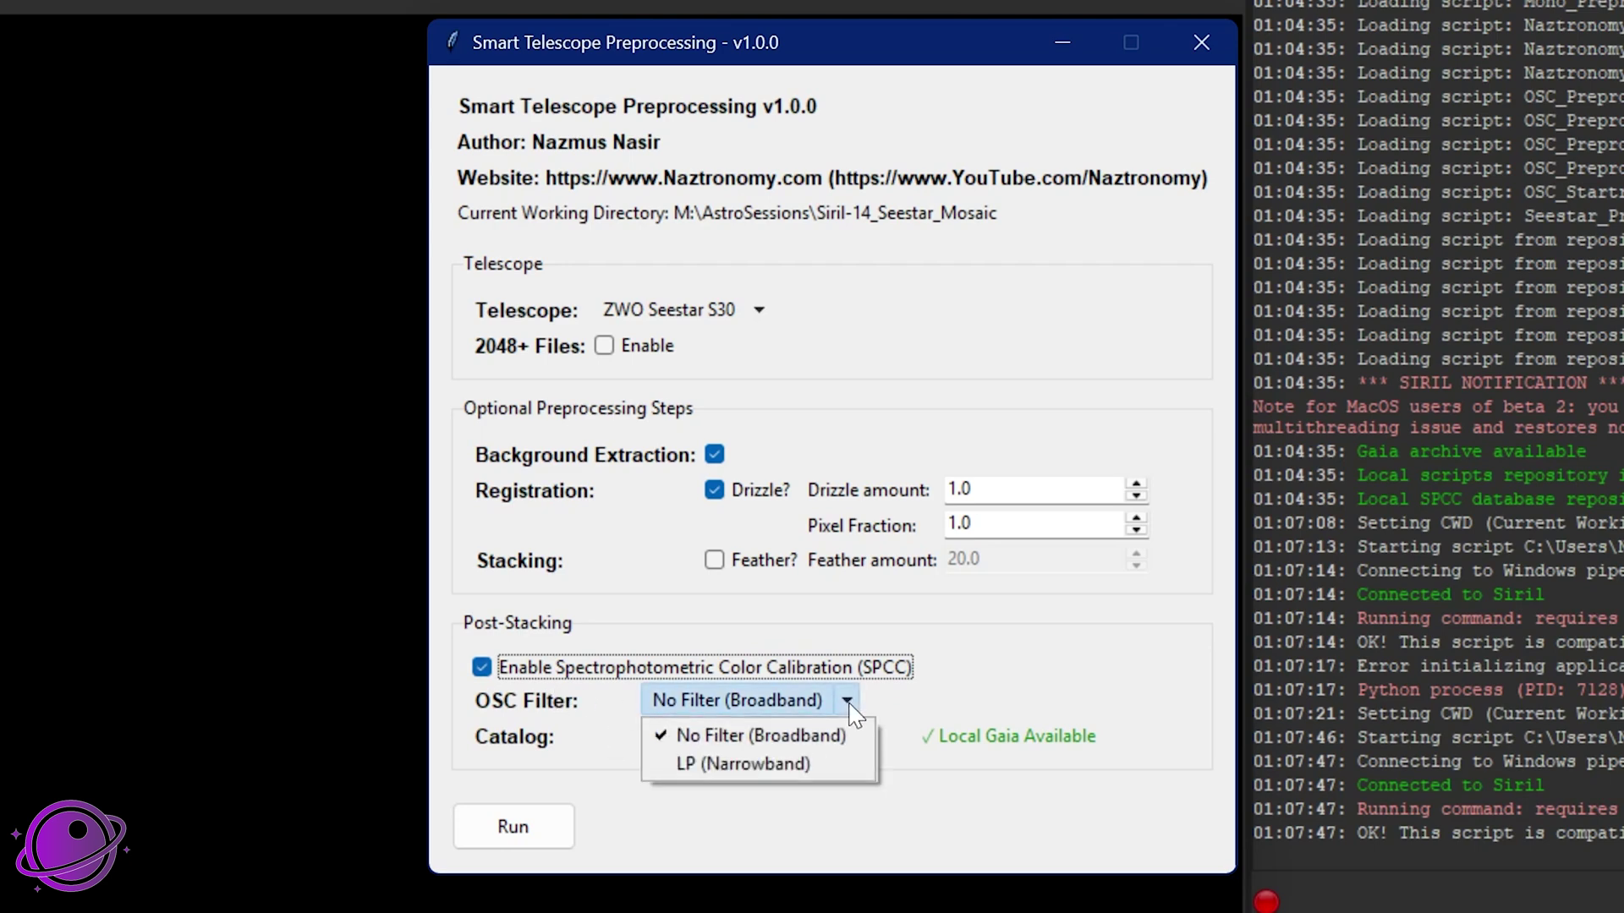
{"action": "left_click", "coordinate": [758, 329]}
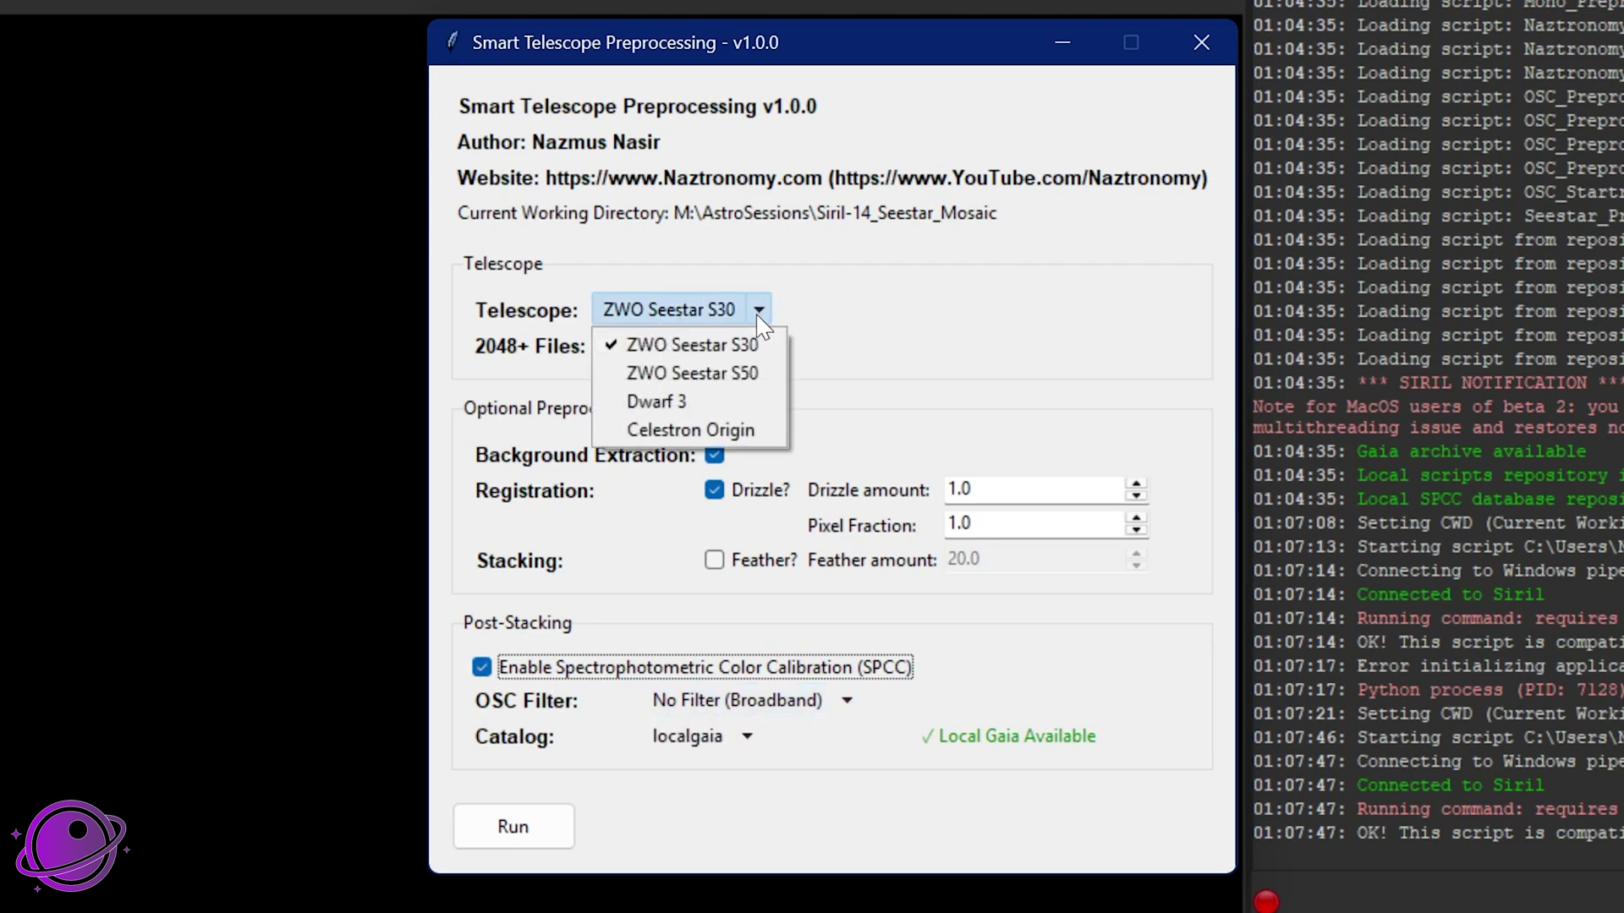
{"action": "left_click", "coordinate": [635, 369]}
{"action": "left_click", "coordinate": [829, 713]}
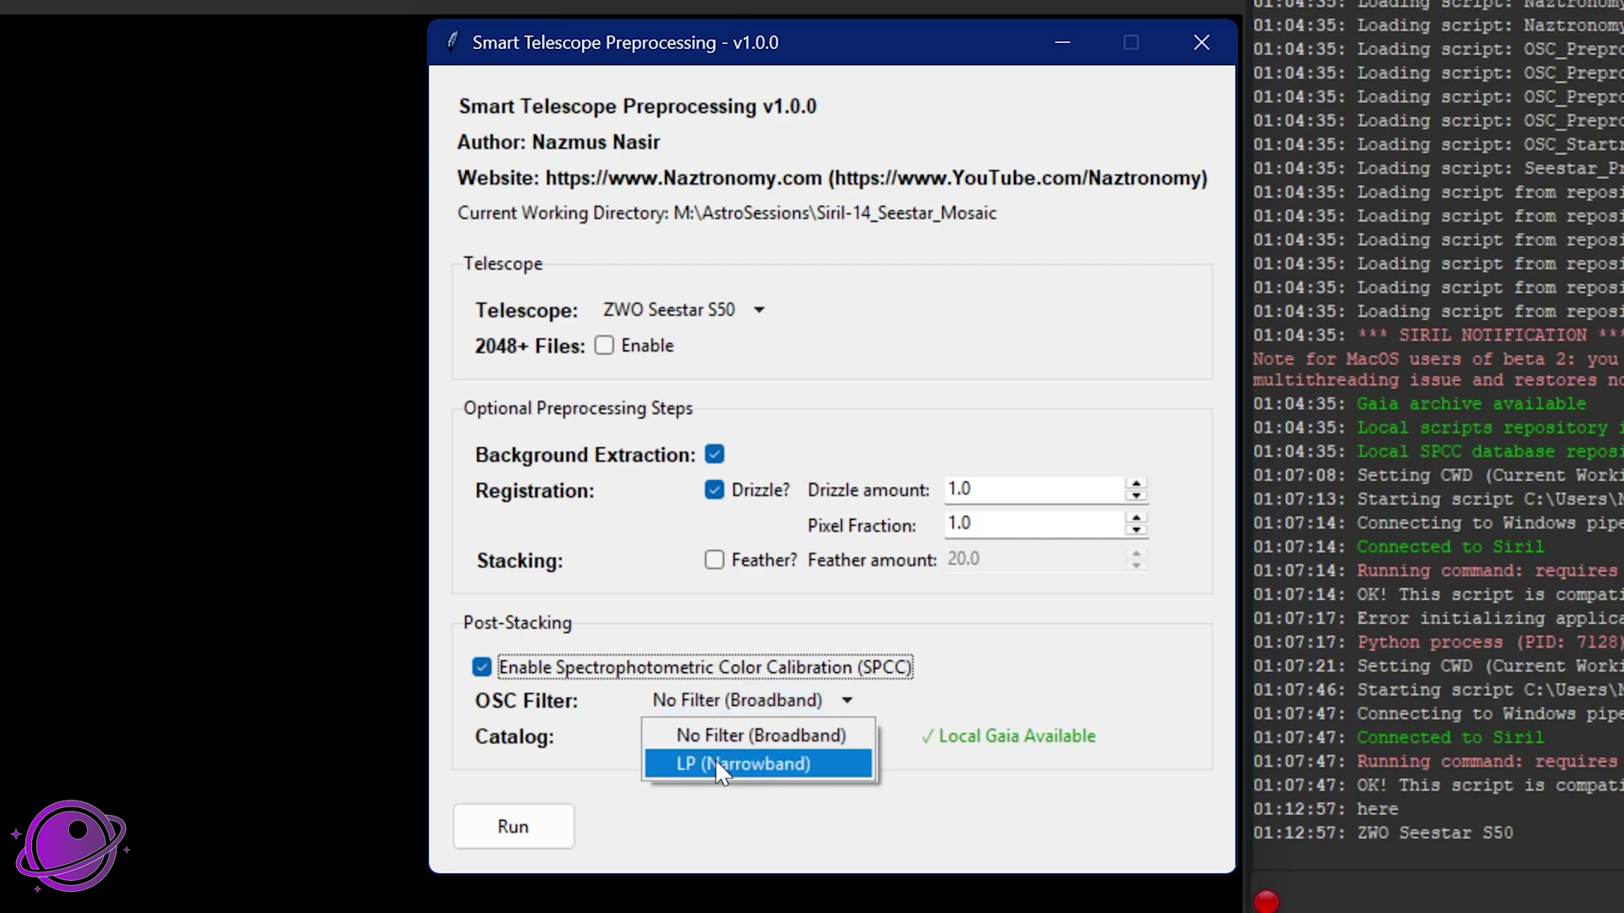
{"action": "left_click", "coordinate": [804, 761]}
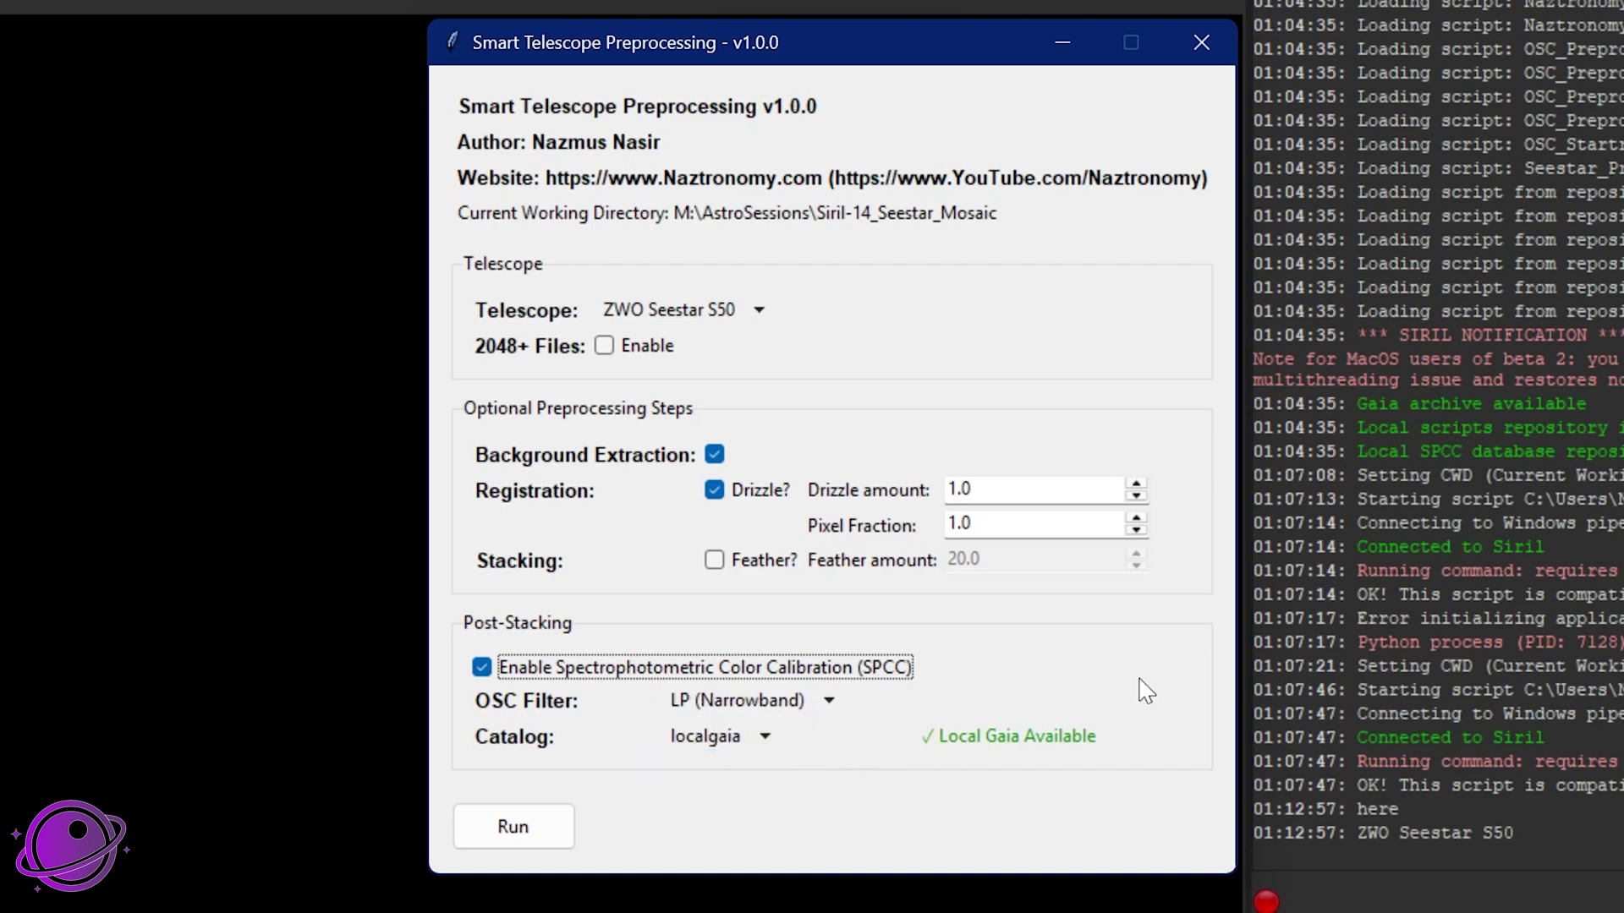
- Switch the telescope to Dwarf 3 with the Astro filter (UV/IR) and check the catalog choices
{"action": "left_click", "coordinate": [748, 310]}
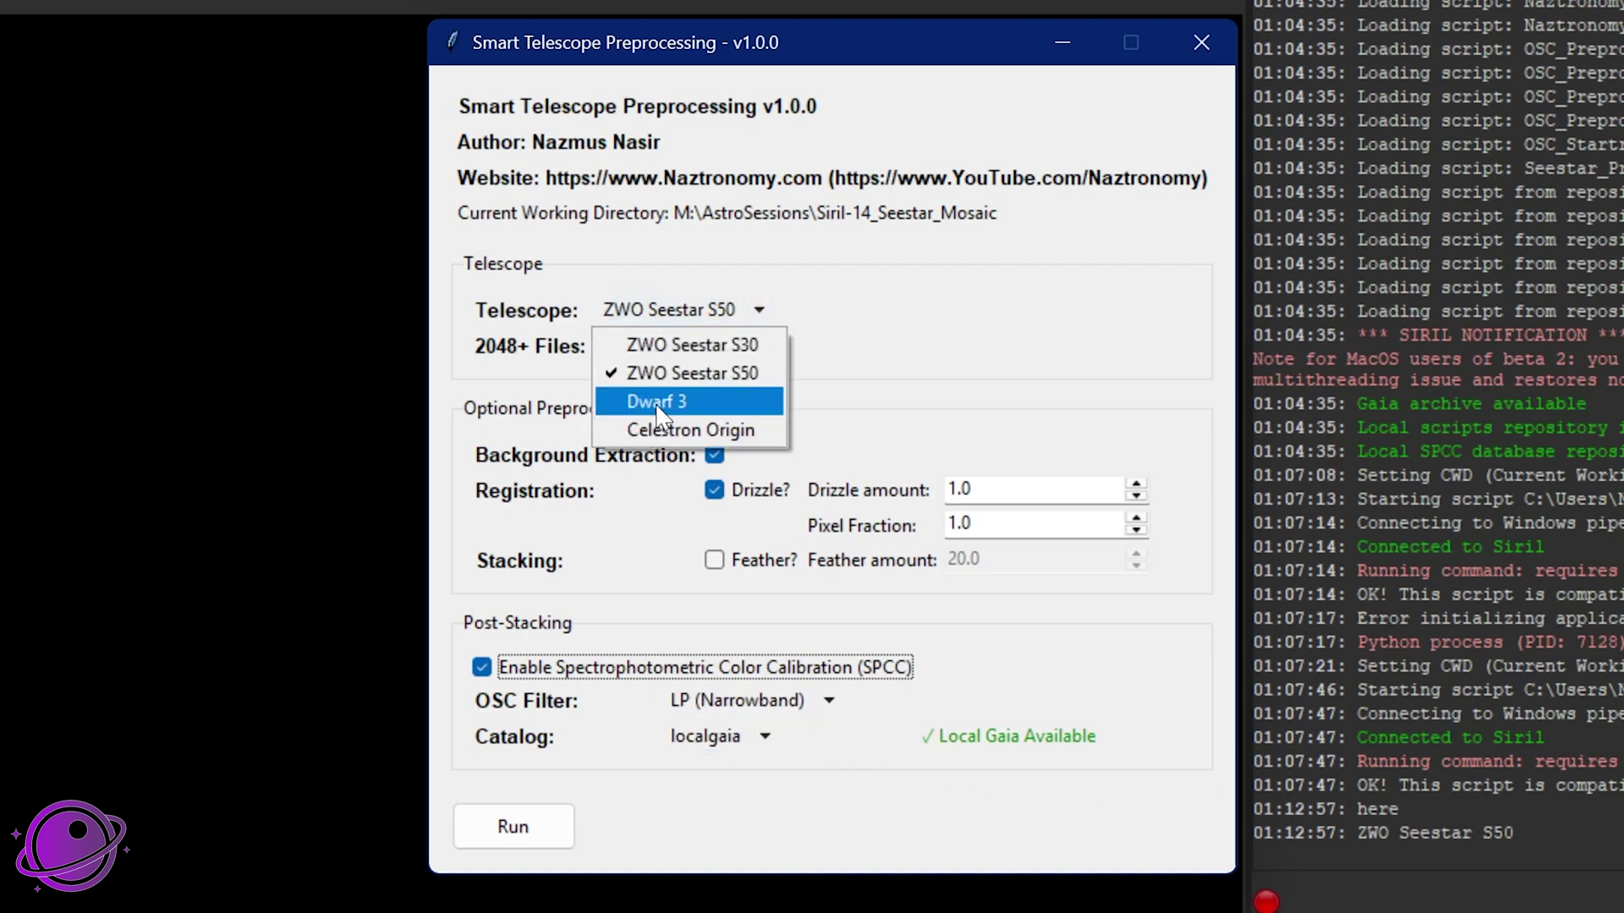
{"action": "left_click", "coordinate": [674, 413]}
{"action": "left_click", "coordinate": [812, 703]}
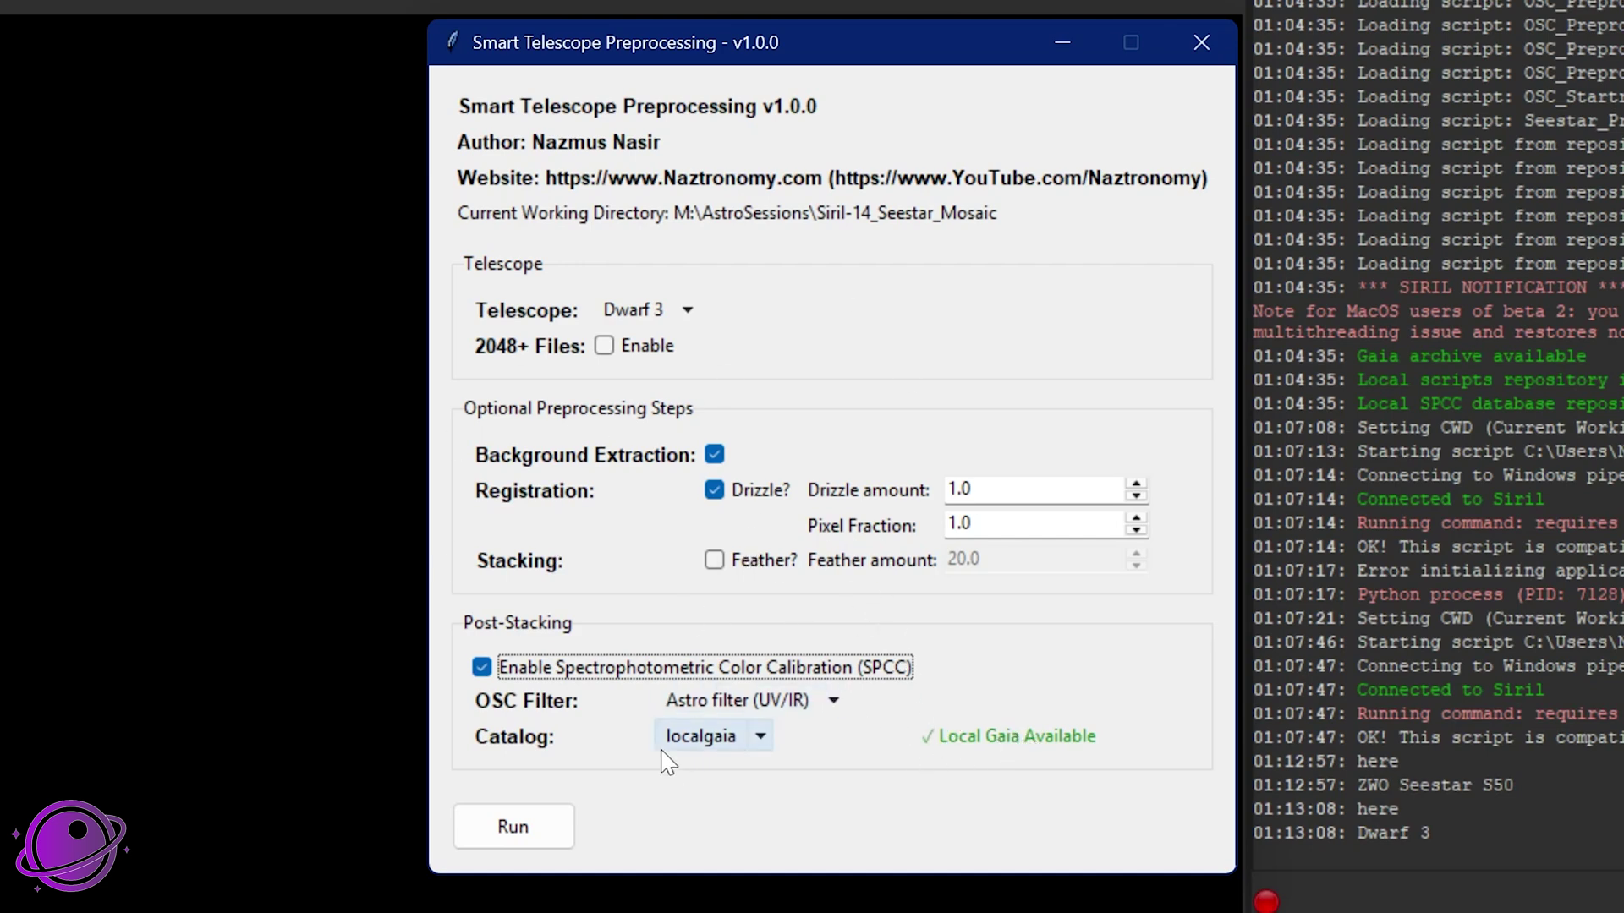
{"action": "left_click", "coordinate": [768, 735]}
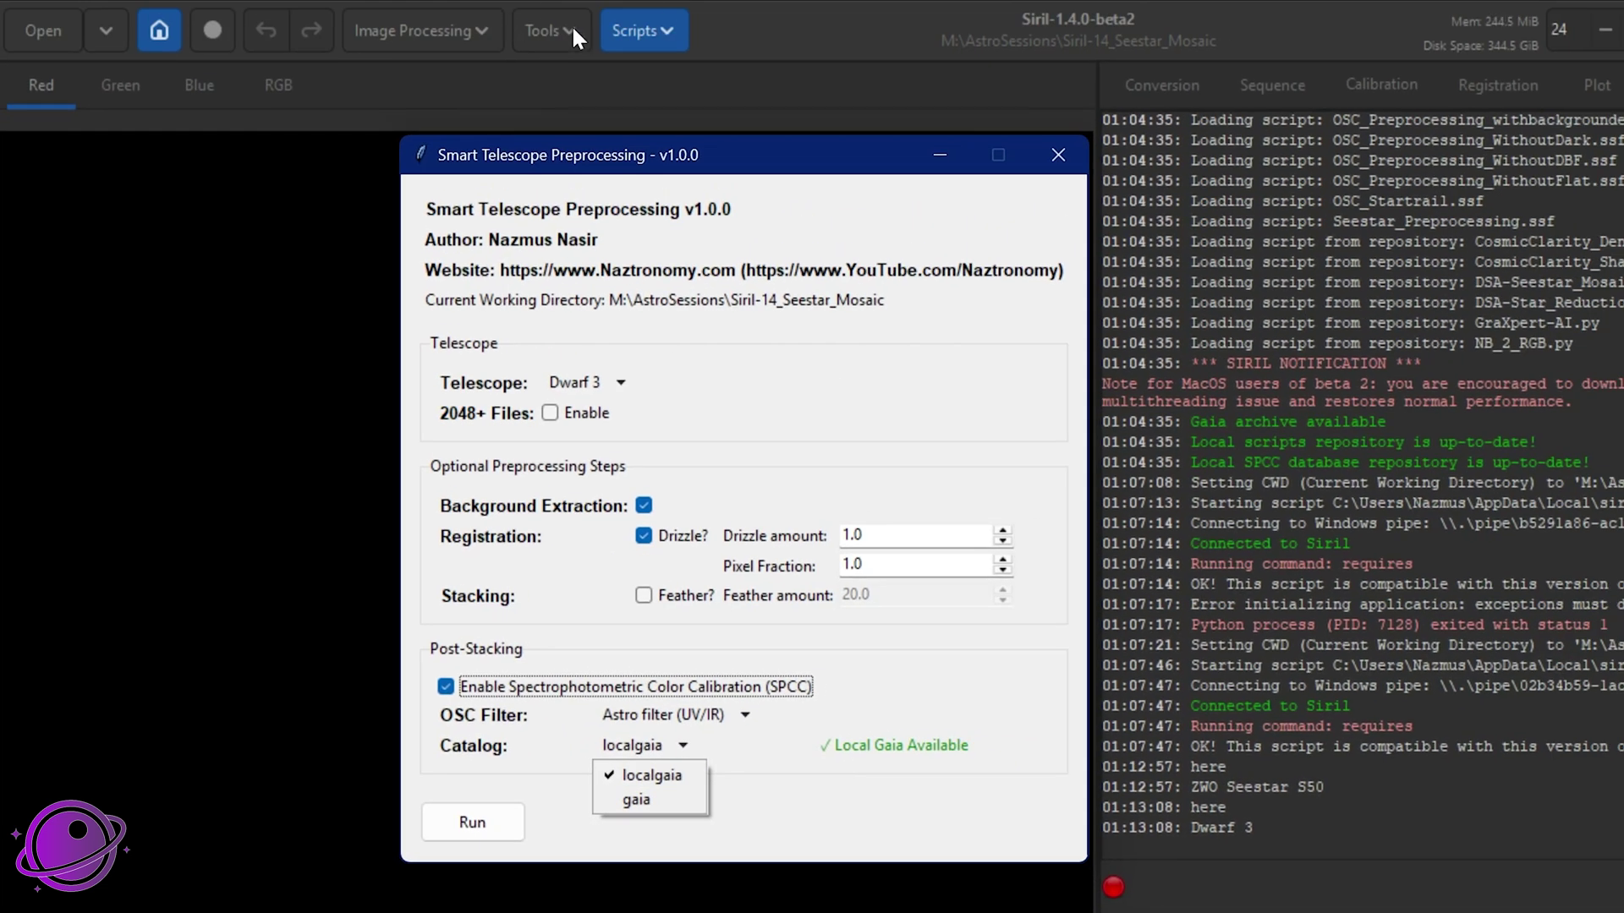
- Run Siril_Catalog_Installer.py from the Python Scripts list and confirm the warning
{"action": "left_click", "coordinate": [658, 31]}
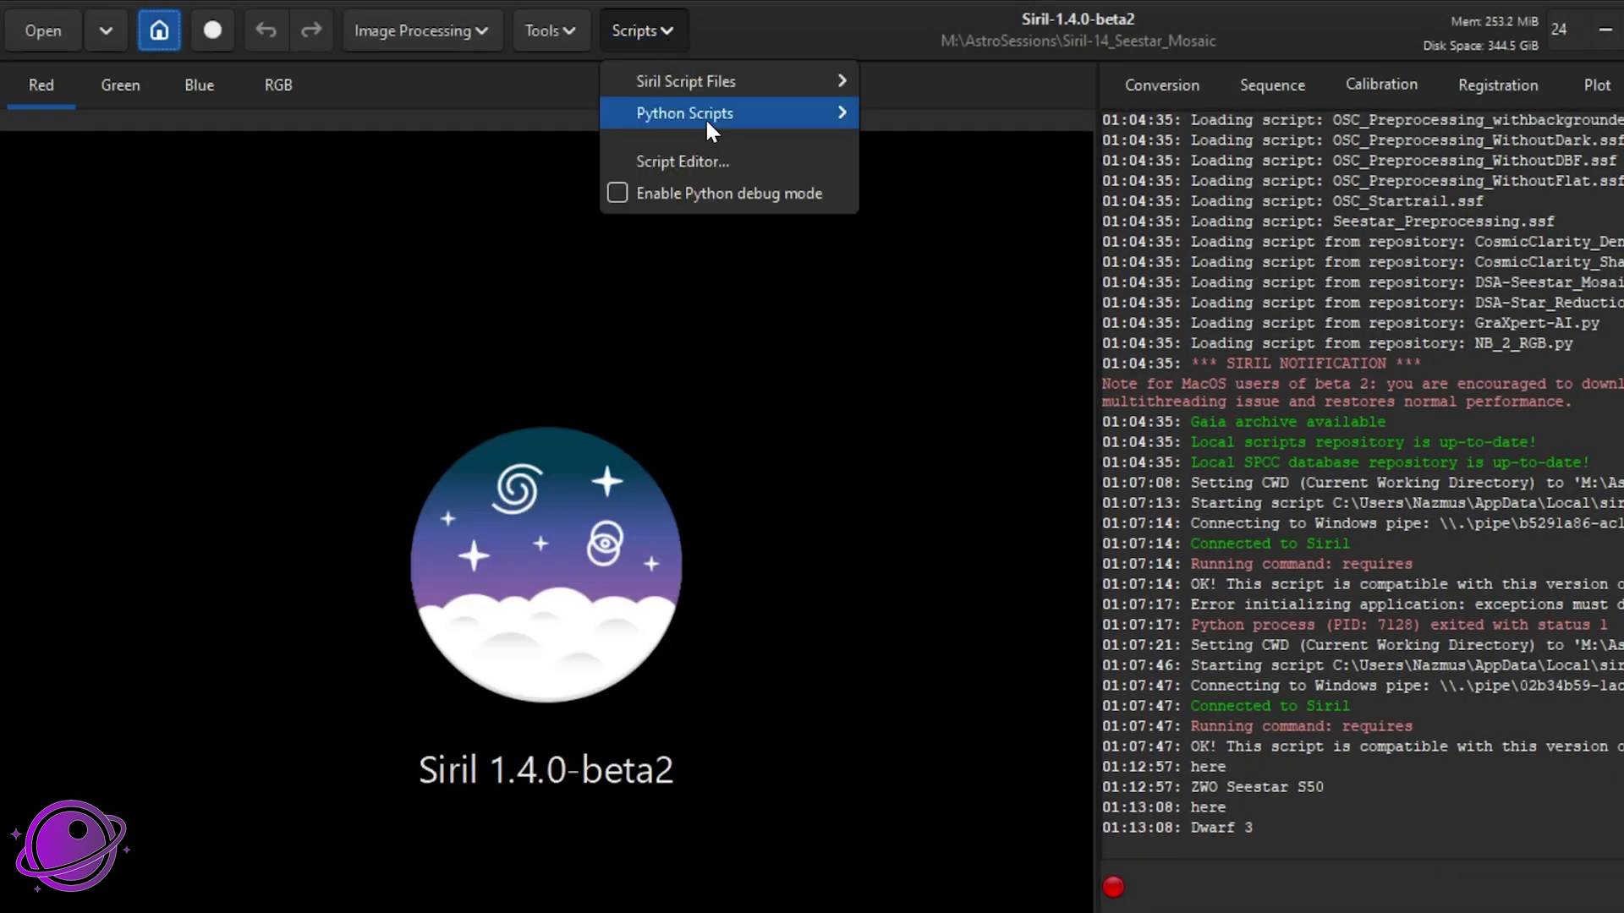
{"action": "mouse_move", "coordinate": [705, 119]}
{"action": "left_click", "coordinate": [937, 306]}
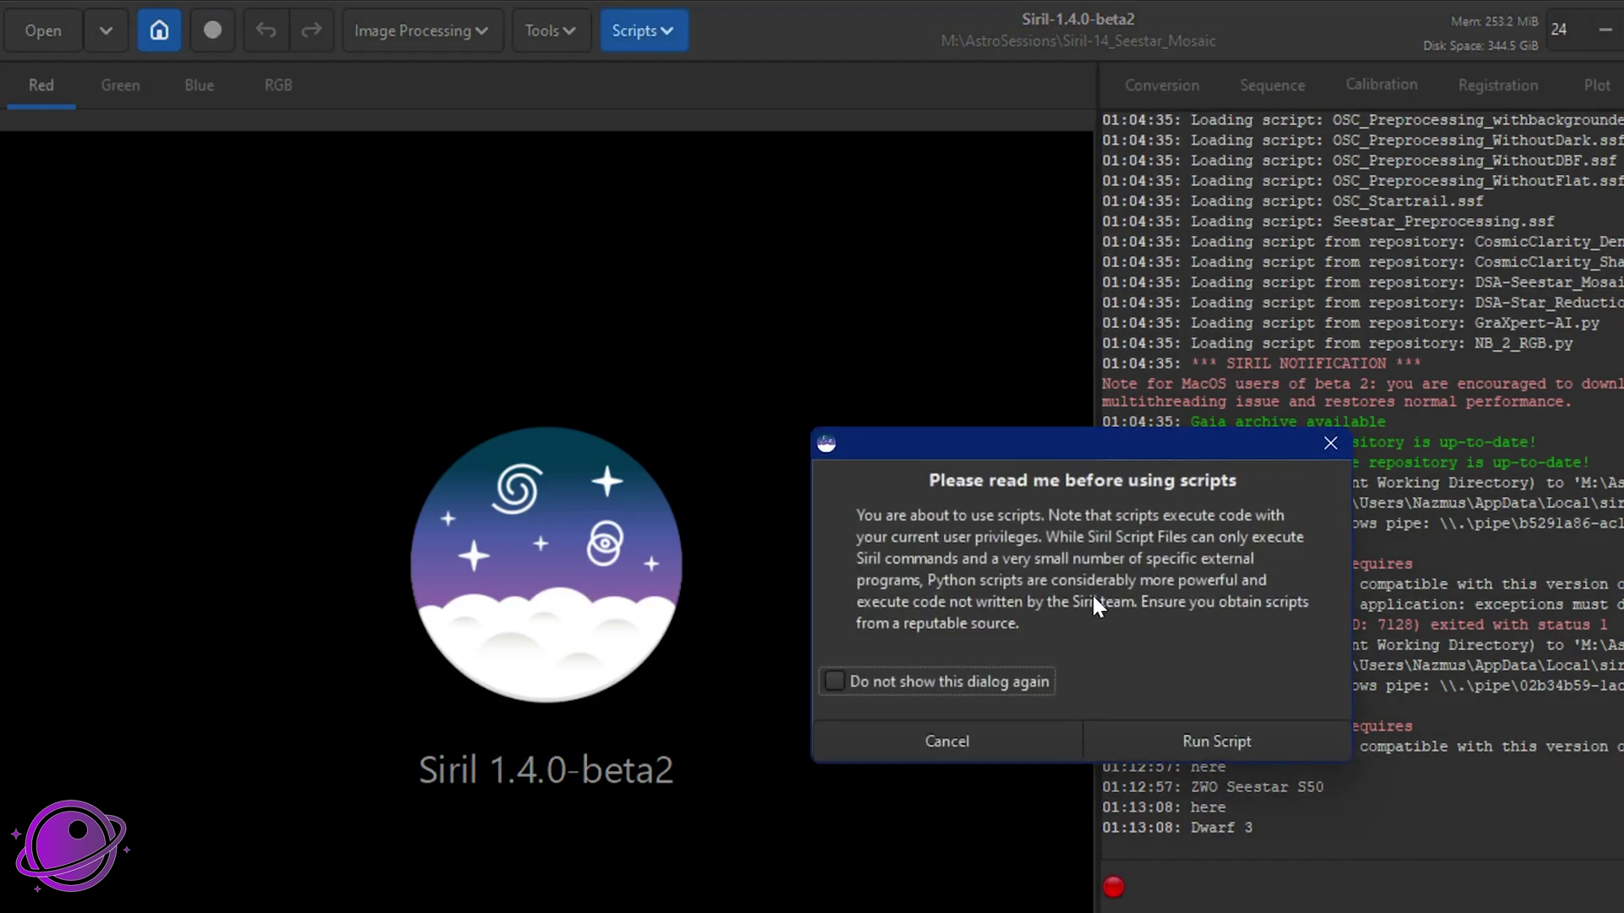
{"action": "left_click", "coordinate": [1195, 741]}
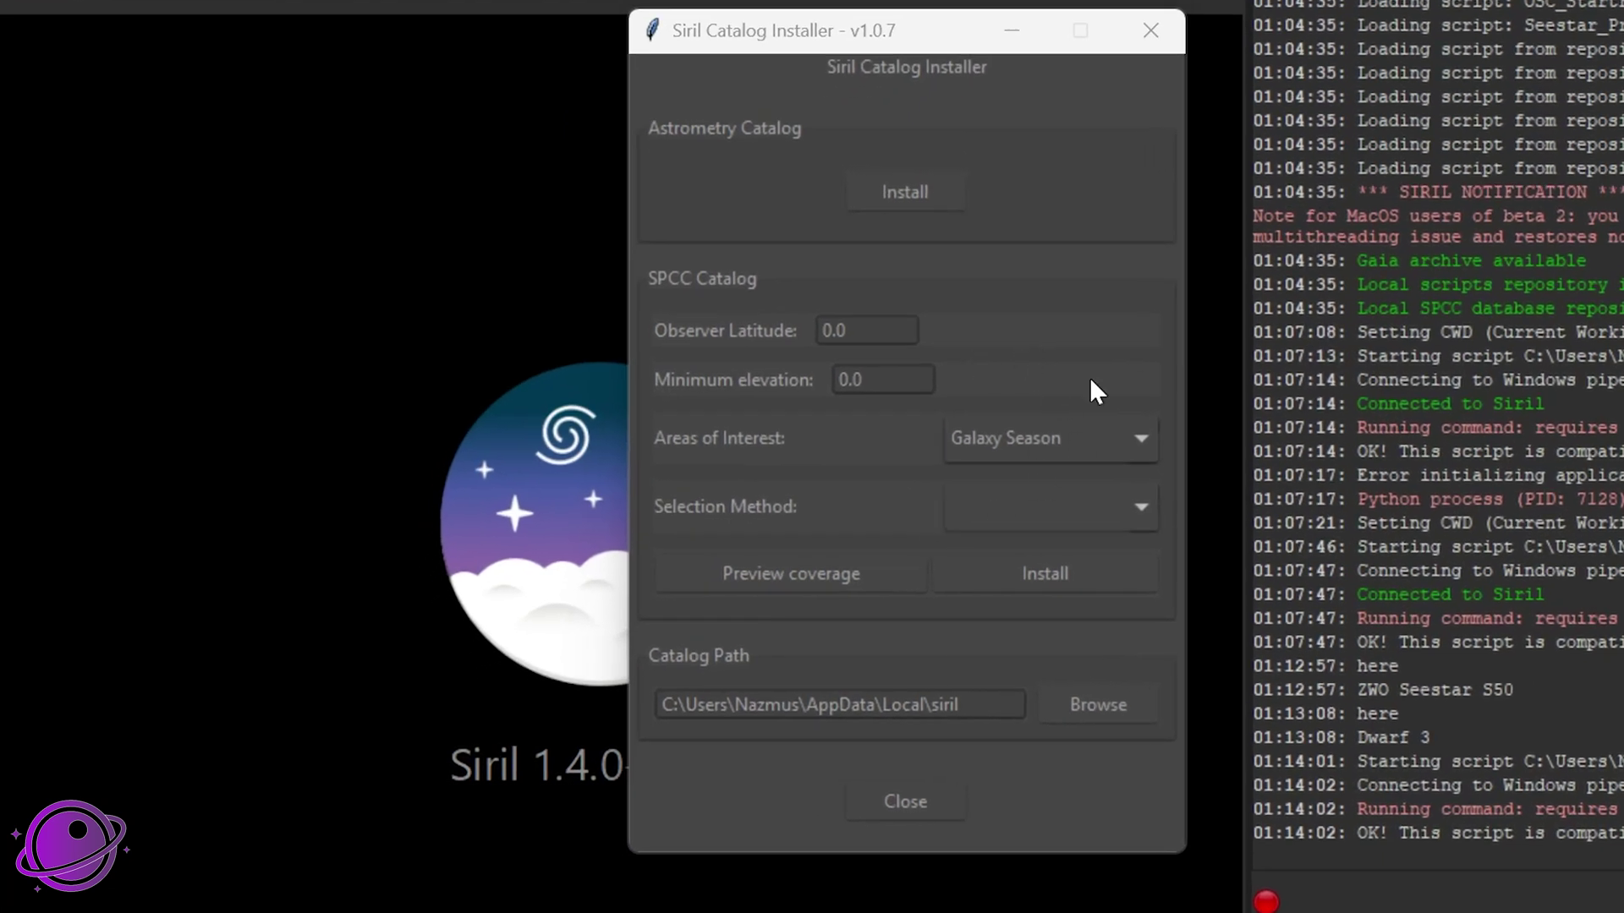
- Close the catalog installer and try Celestron Origin with the Origin Nebula Filter
{"action": "left_click", "coordinate": [1167, 26]}
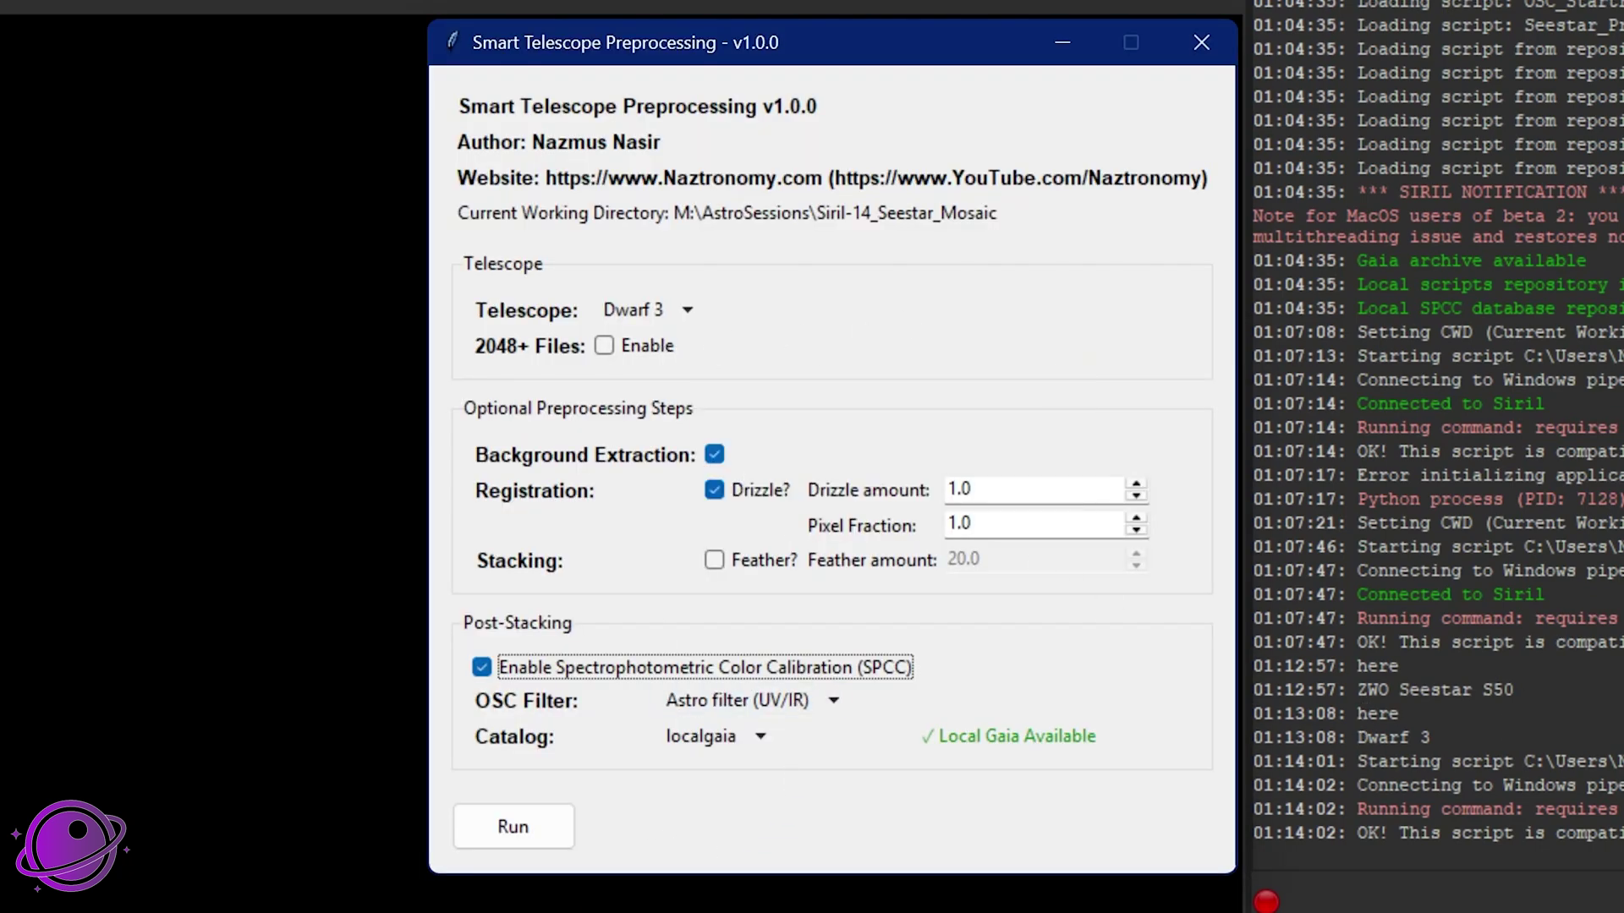
{"action": "left_click", "coordinate": [642, 306]}
{"action": "left_click", "coordinate": [685, 353]}
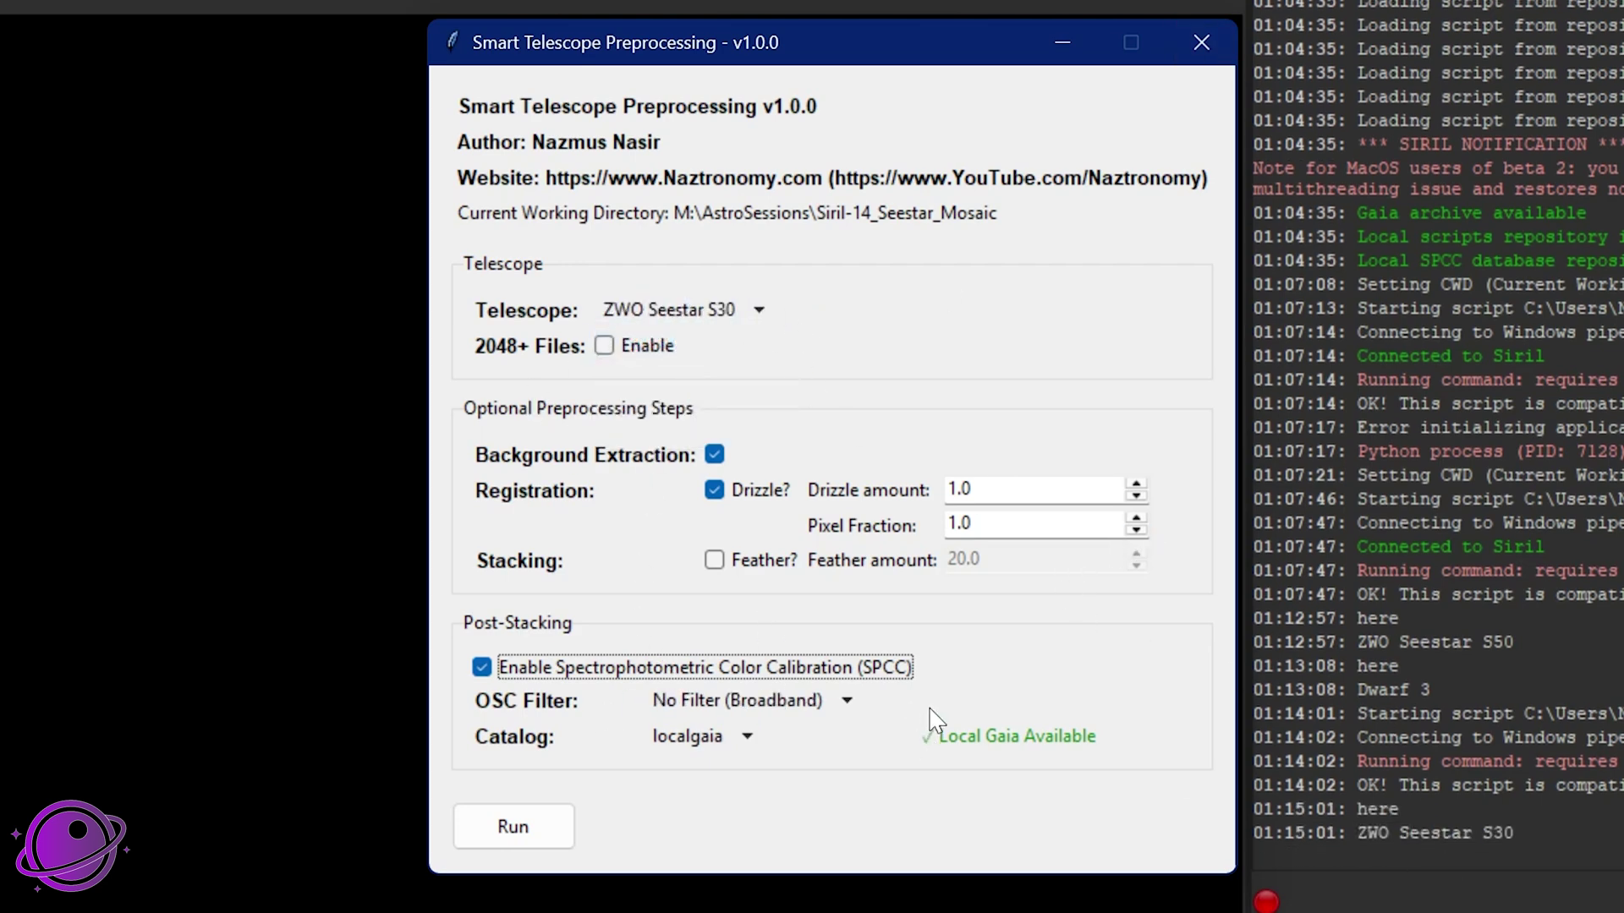
{"action": "left_click", "coordinate": [612, 304]}
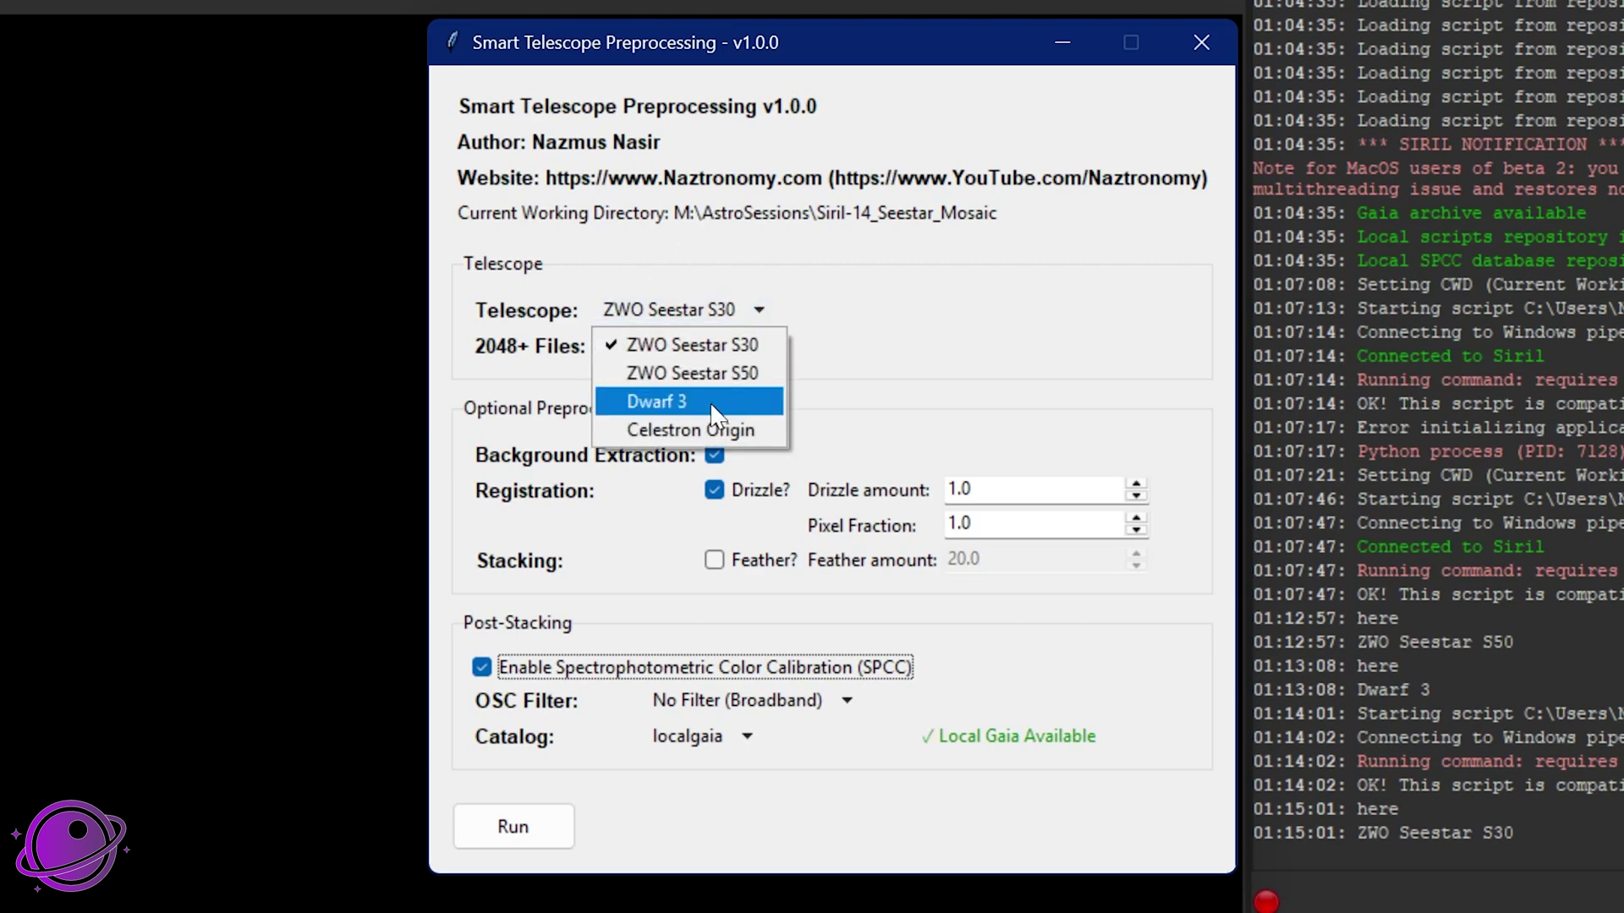
{"action": "left_click", "coordinate": [664, 427]}
{"action": "left_click", "coordinate": [765, 697]}
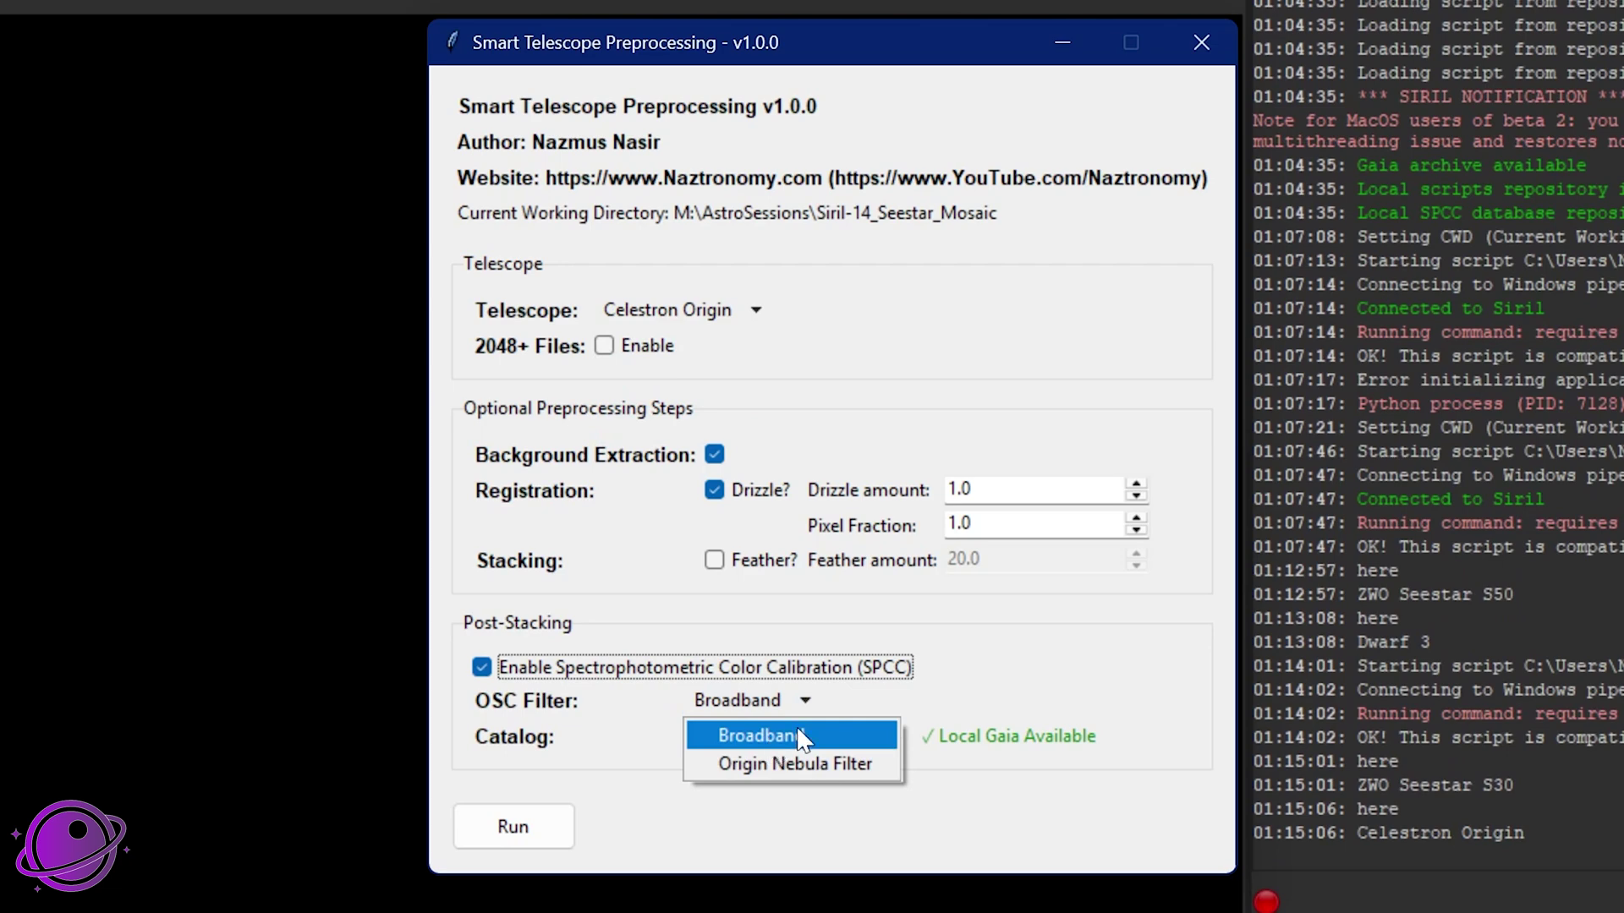
{"action": "left_click", "coordinate": [834, 765]}
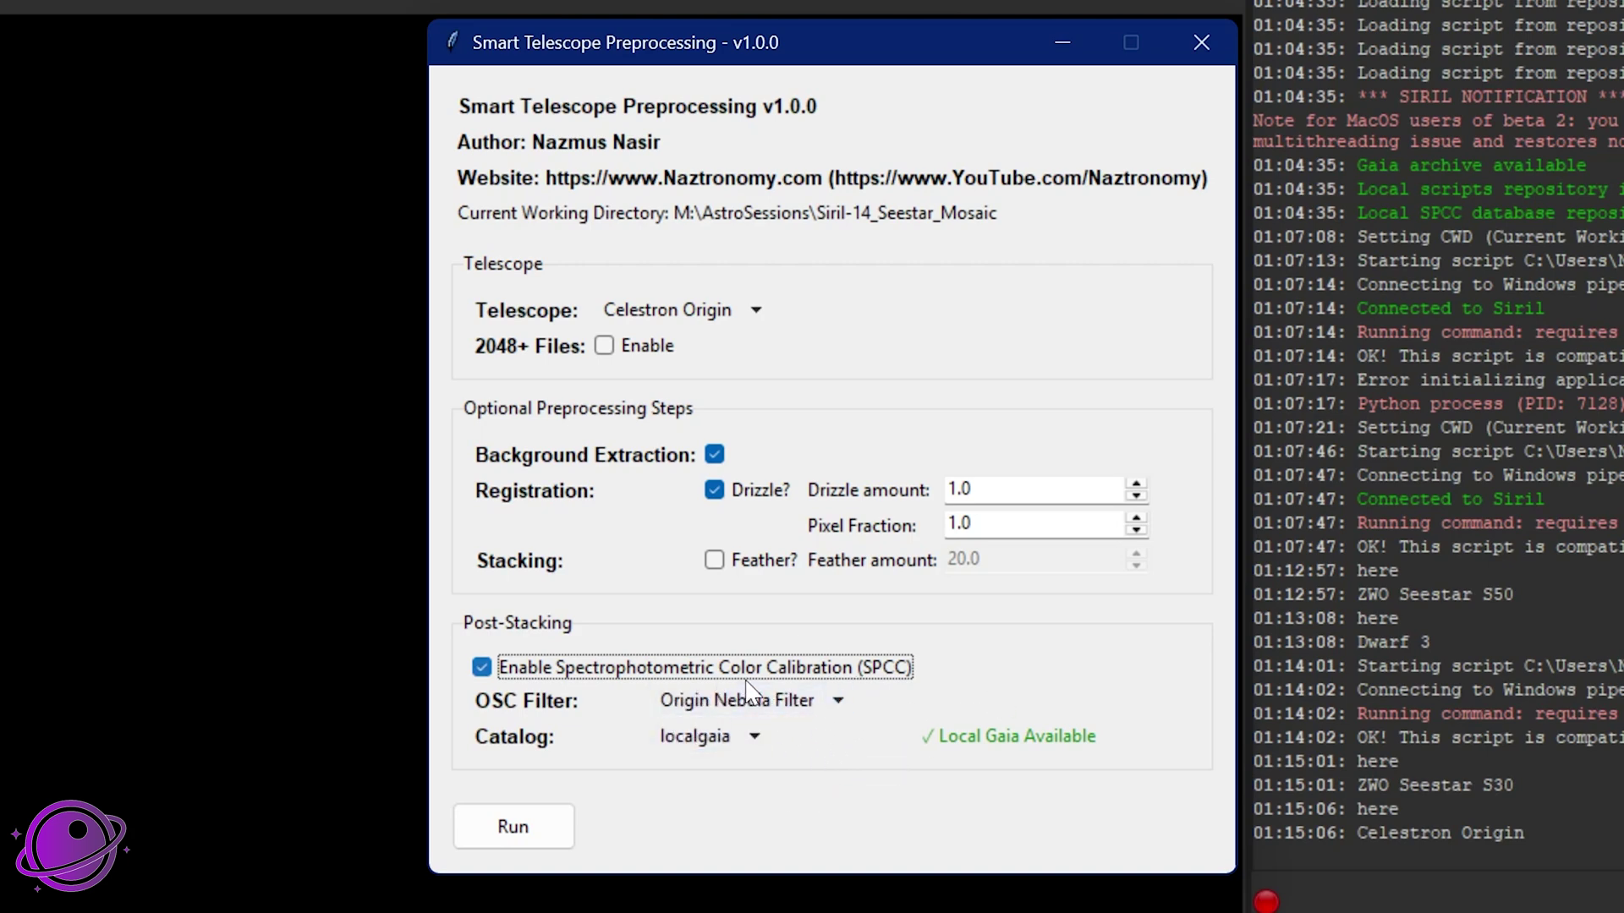
- Return the OSC filter to No Filter (Broadband) and the telescope to ZWO Seestar S30
{"action": "left_click", "coordinate": [836, 701]}
{"action": "left_click", "coordinate": [725, 749]}
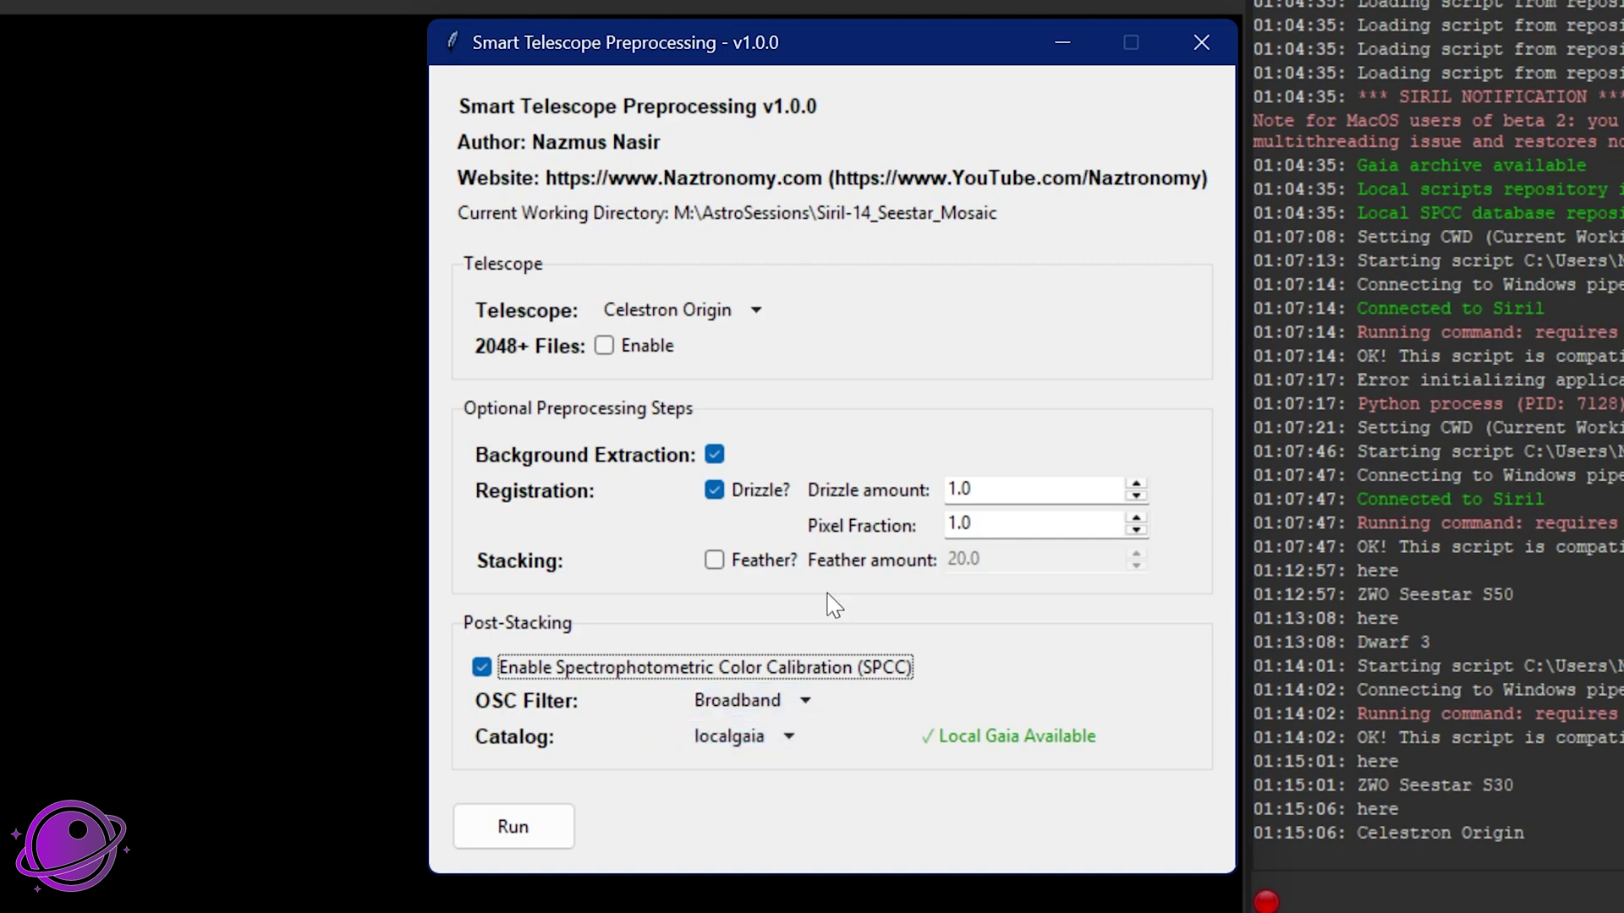
{"action": "left_click", "coordinate": [753, 310]}
{"action": "left_click", "coordinate": [694, 355]}
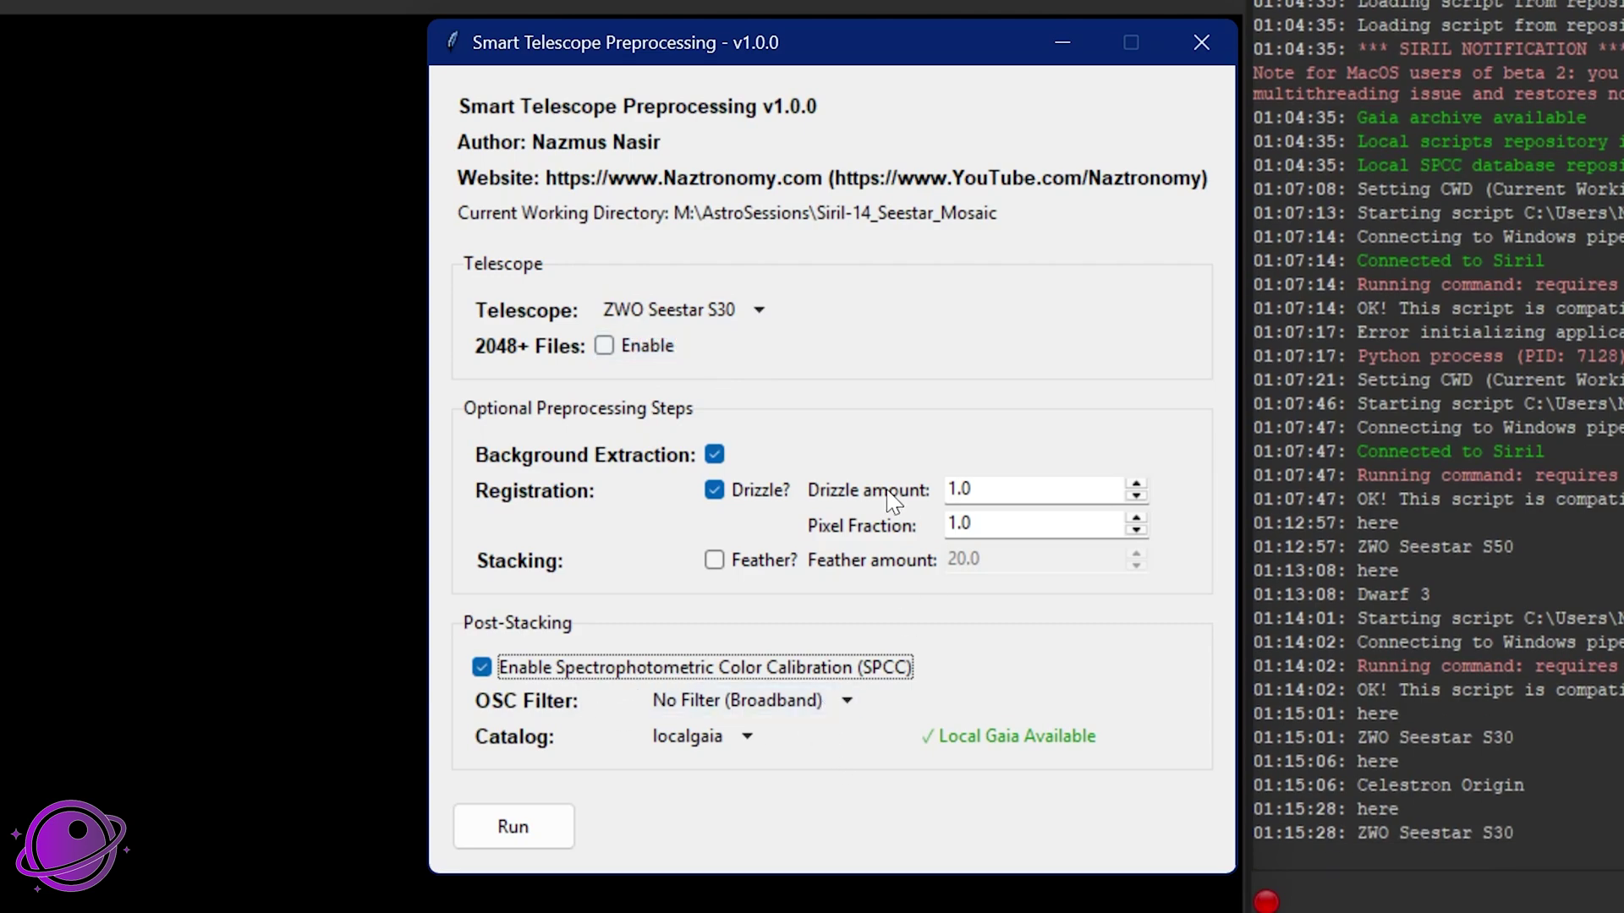
- Run the script to produce the SPCC-calibrated 2665x3666 M31 mosaic _spcc.fit file
{"action": "left_click", "coordinate": [526, 841]}
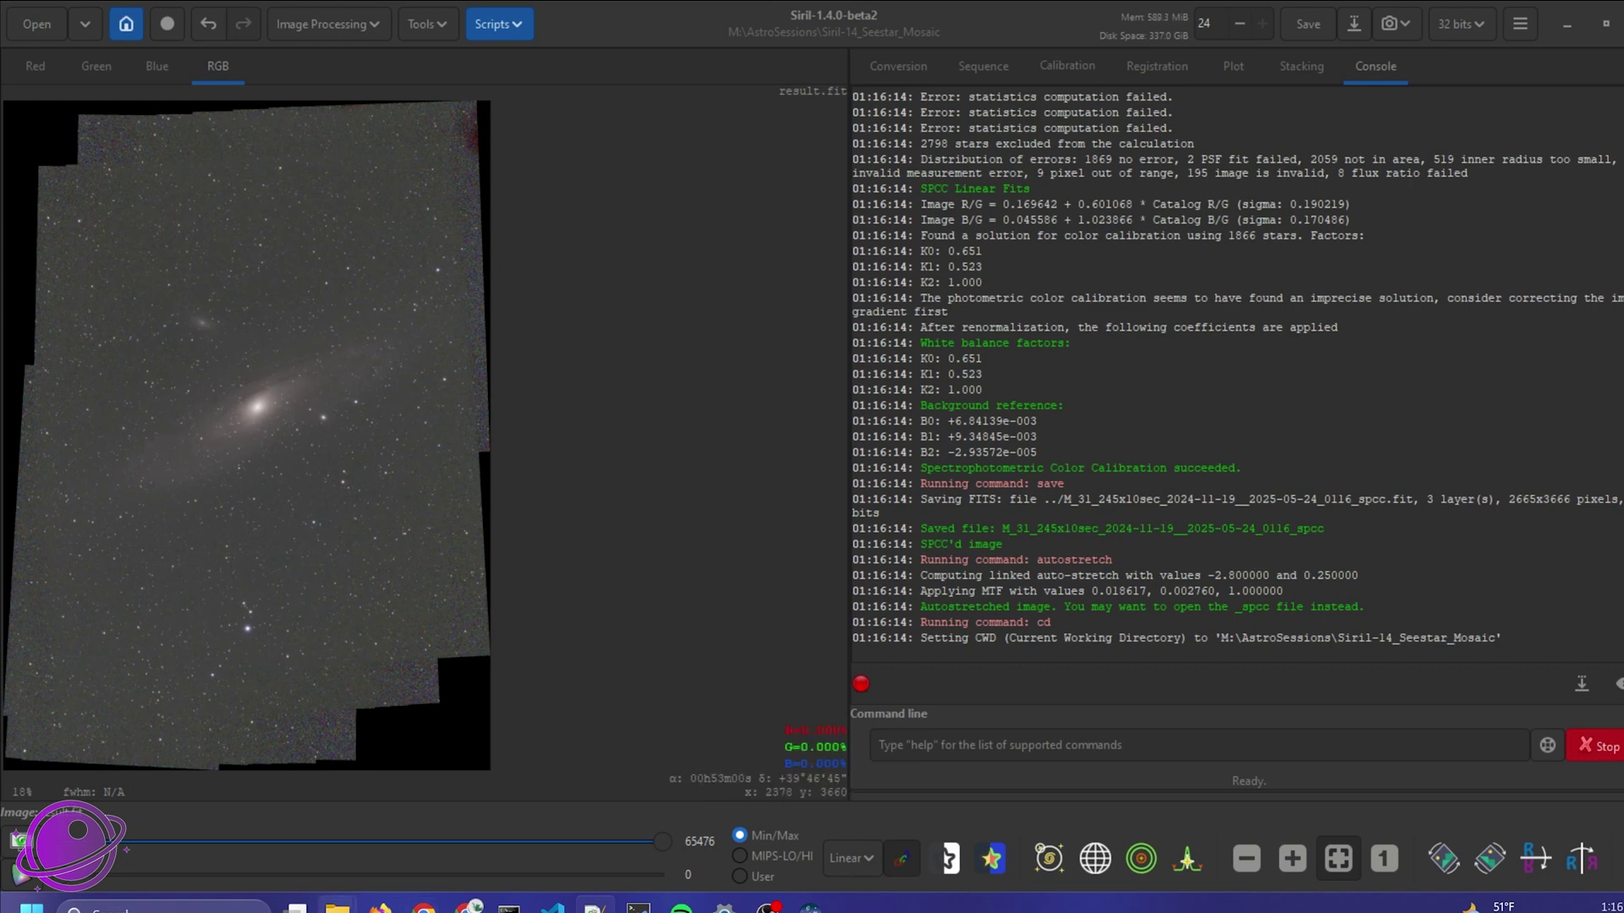
- Review the og.fit and spcc.fit output files in Siril-14_Seestar_Mosaic with full names shown
{"action": "mouse_move", "coordinate": [338, 906]}
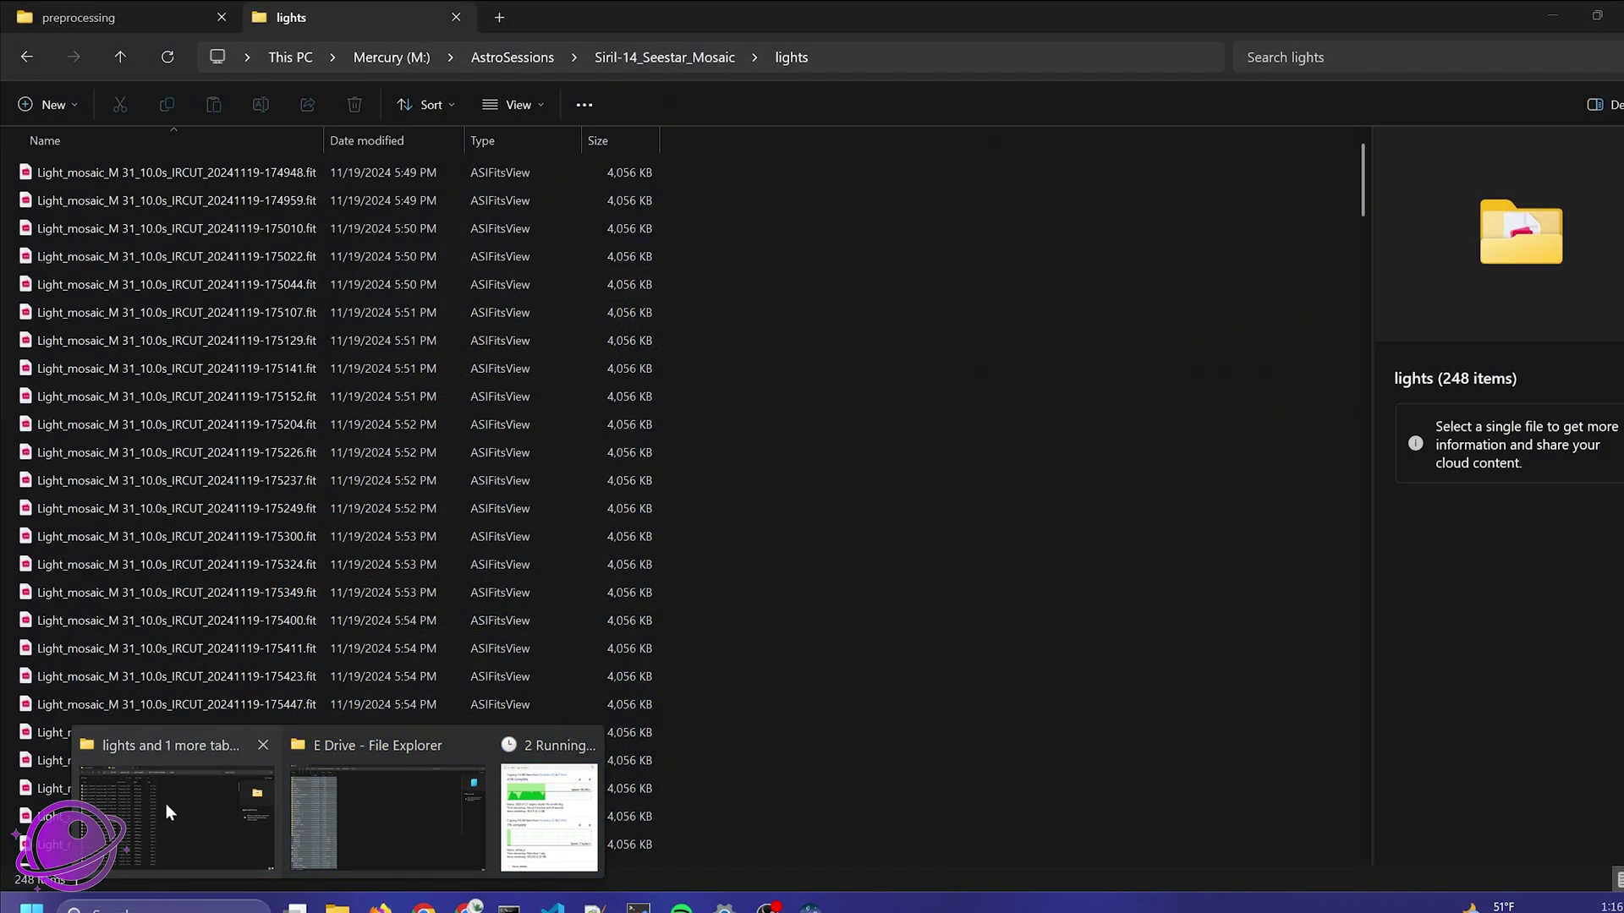
{"action": "left_click", "coordinate": [166, 804]}
{"action": "left_click", "coordinate": [1237, 101]}
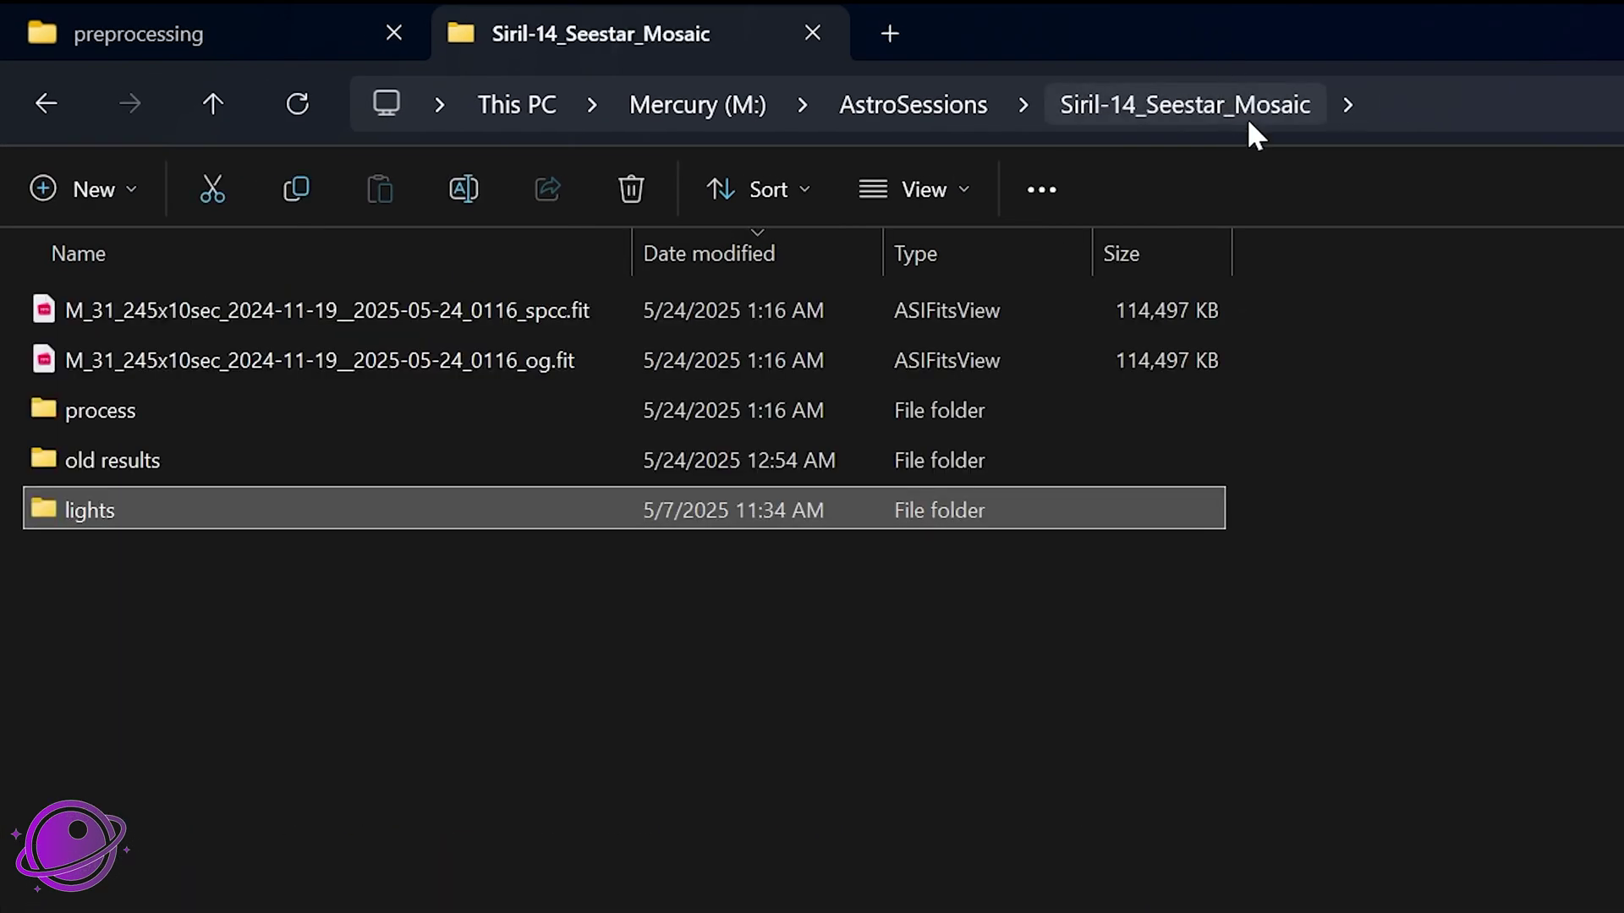
{"action": "left_click_drag", "start_coordinate": [631, 254], "coordinate": [839, 253]}
{"action": "left_click", "coordinate": [532, 380], "text": "ctrl"}
{"action": "left_click", "coordinate": [544, 364]}
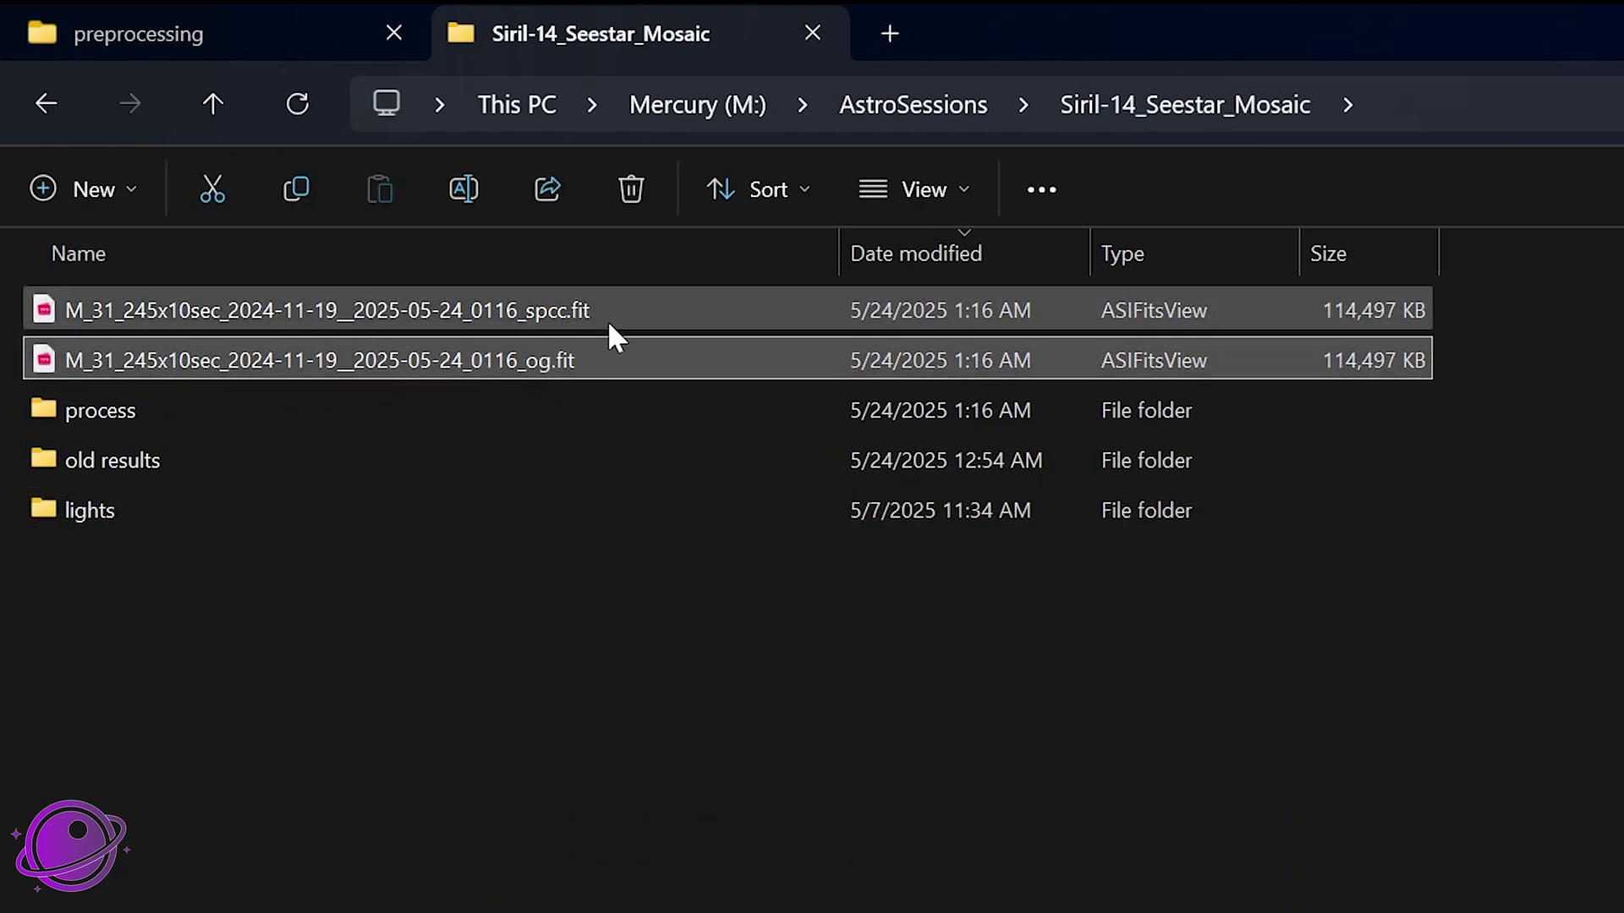
{"action": "left_click", "coordinate": [547, 315]}
{"action": "left_click", "coordinate": [196, 364], "text": "ctrl"}
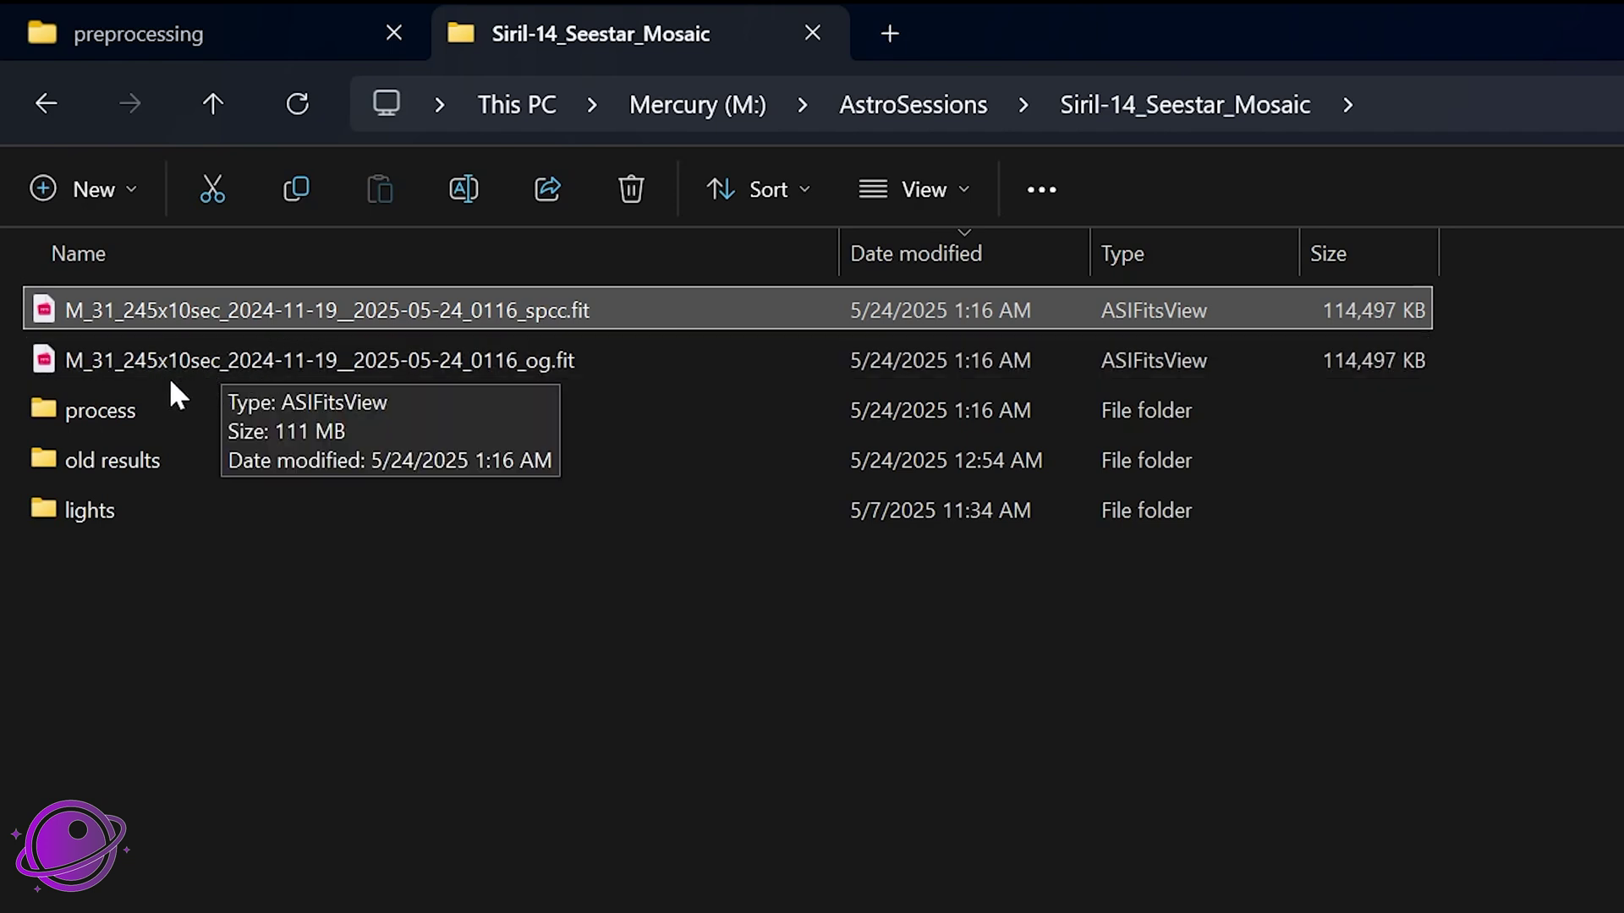
{"action": "left_click", "coordinate": [113, 367]}
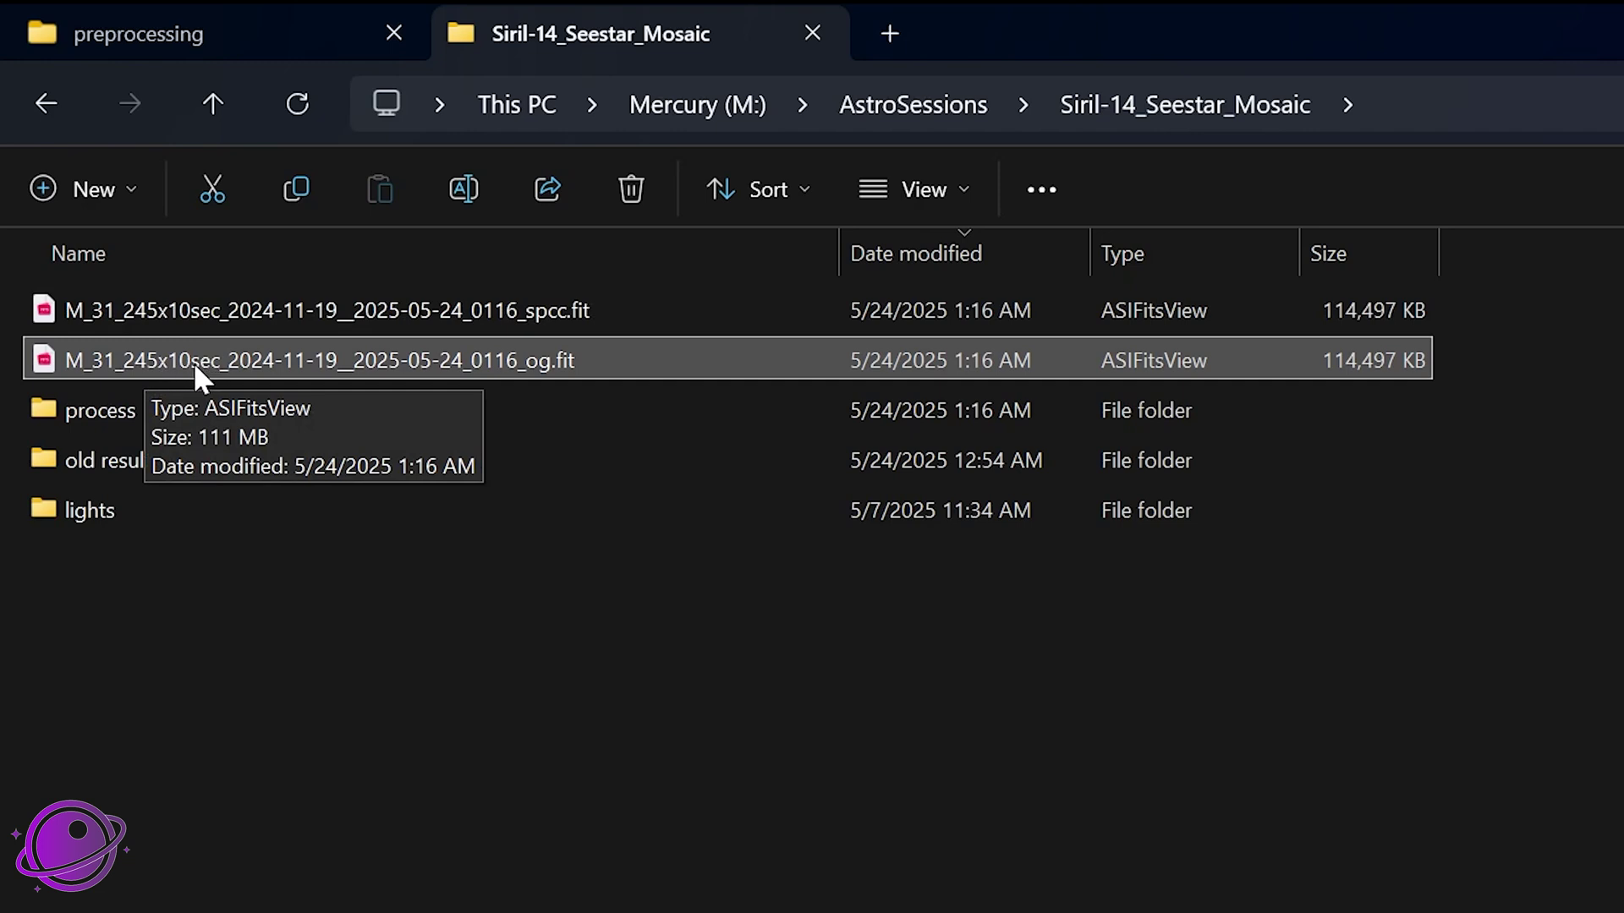
- Inspect the og.fit name's 2025-05-24_0116 timestamp, then enter the process folder
{"action": "left_click", "coordinate": [240, 358]}
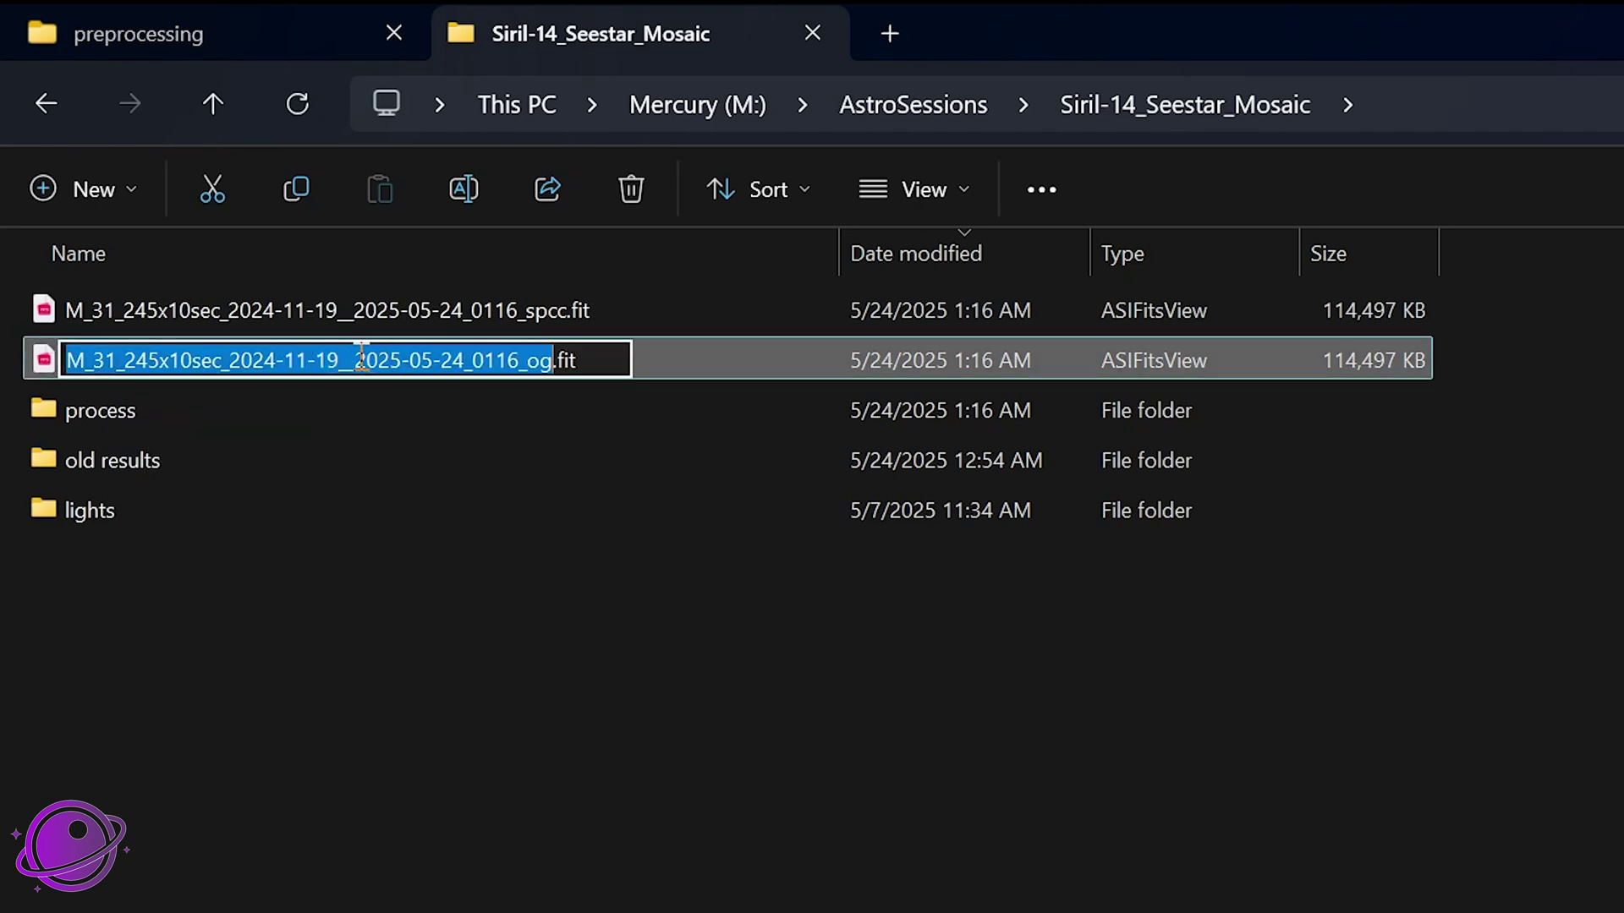
{"action": "left_click_drag", "start_coordinate": [356, 359], "coordinate": [518, 359]}
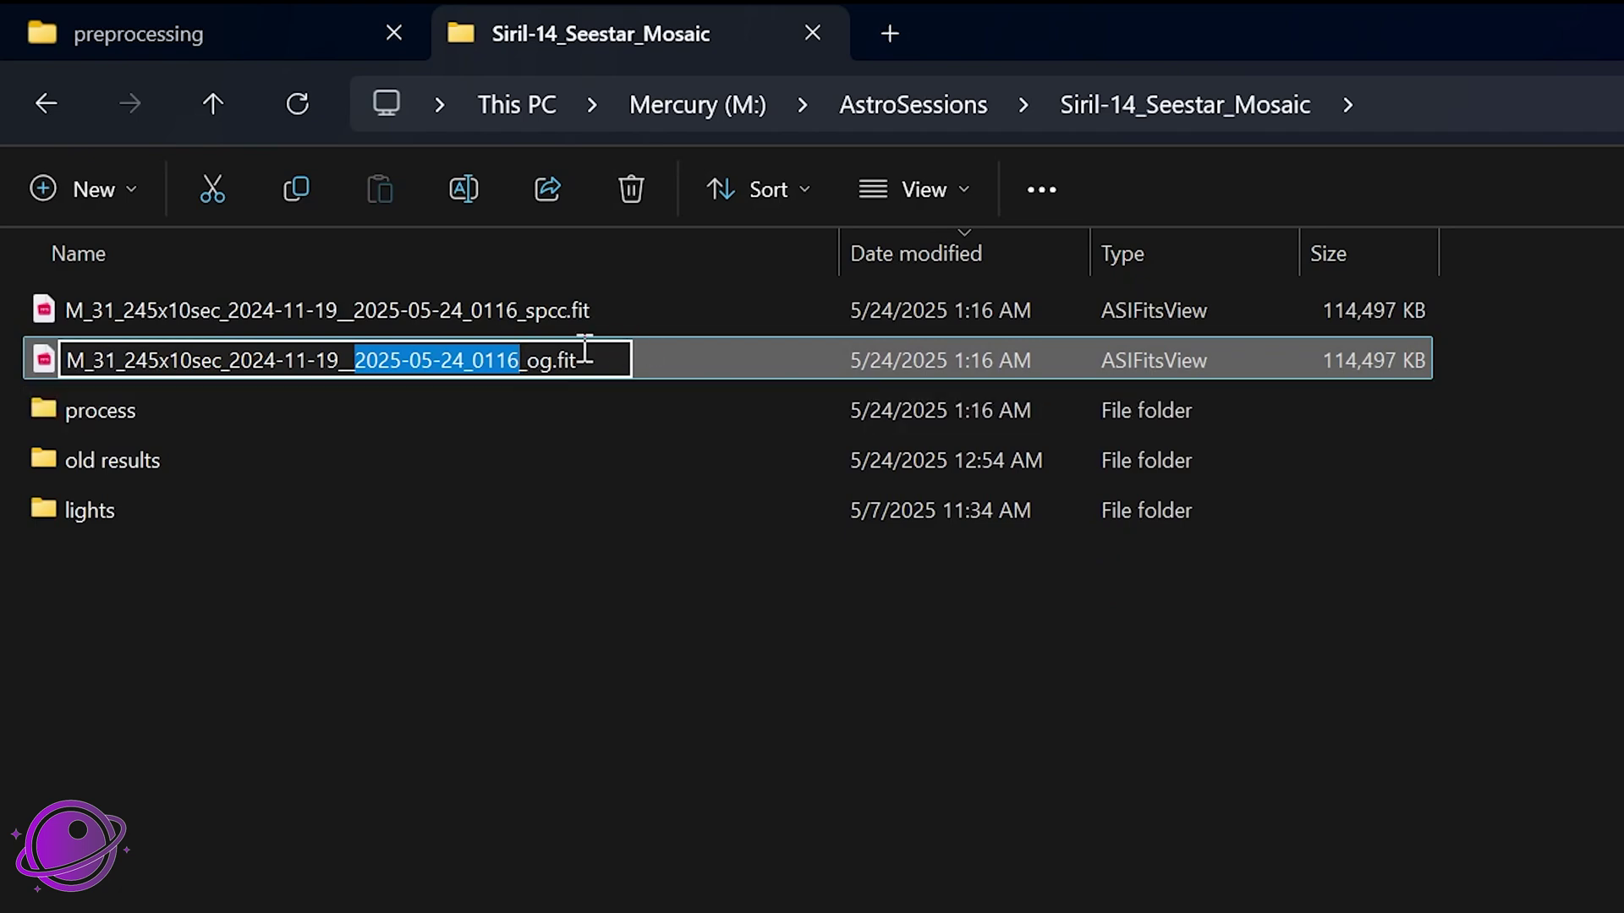
{"action": "double_click", "coordinate": [167, 414]}
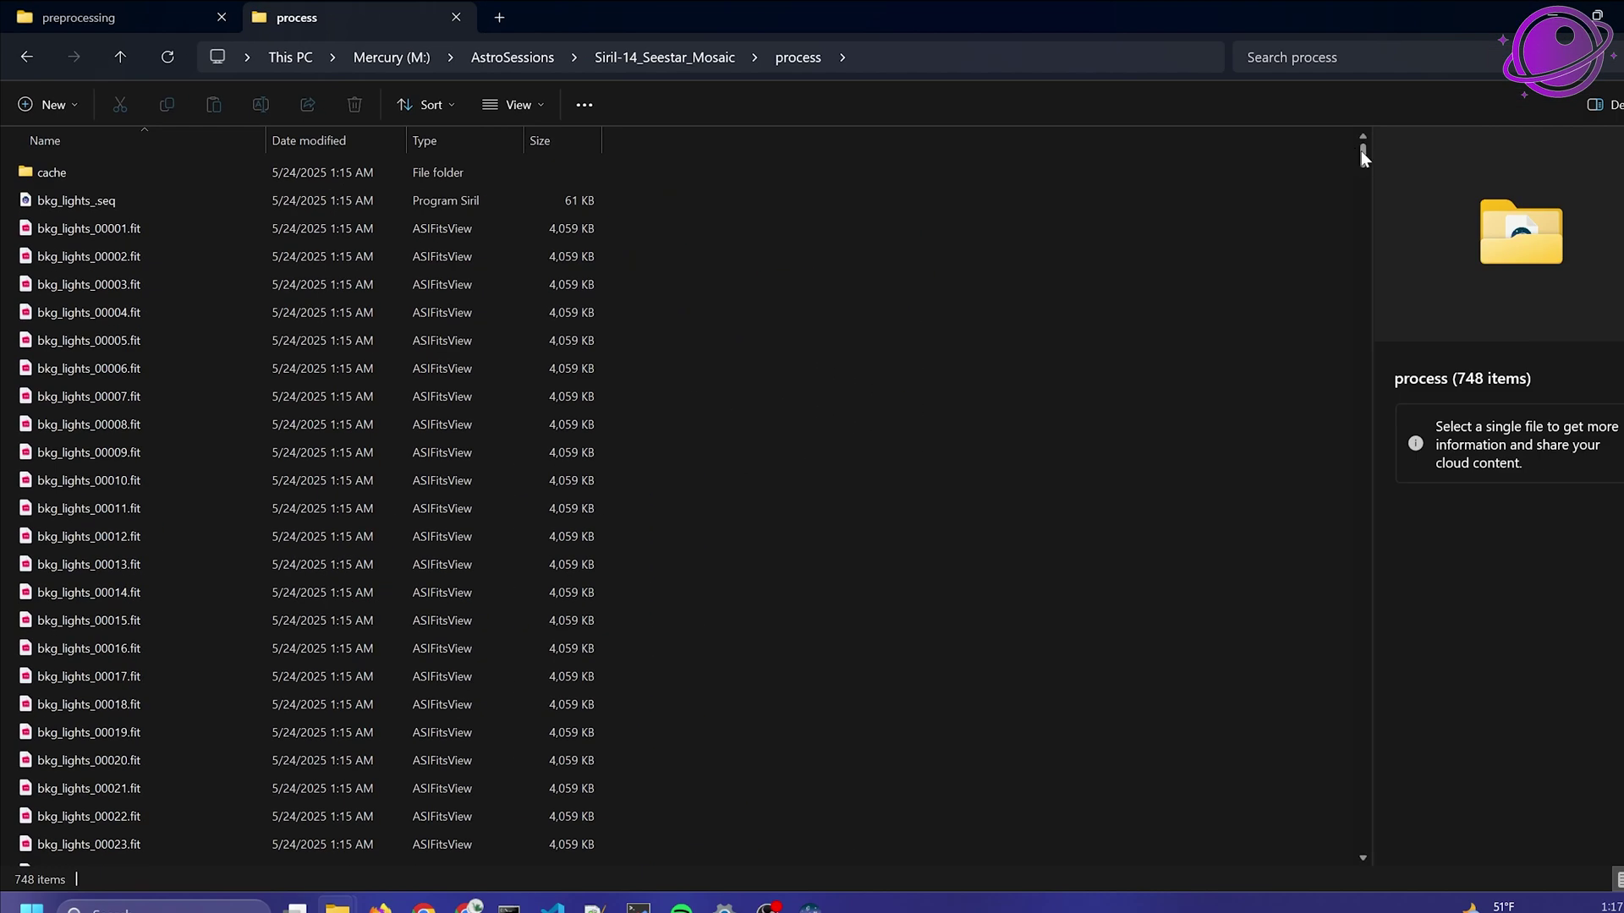
- Check the 114,497 KB result.fit at the bottom of the process folder, then return to Siril
{"action": "left_click_drag", "start_coordinate": [1361, 150], "coordinate": [1354, 871]}
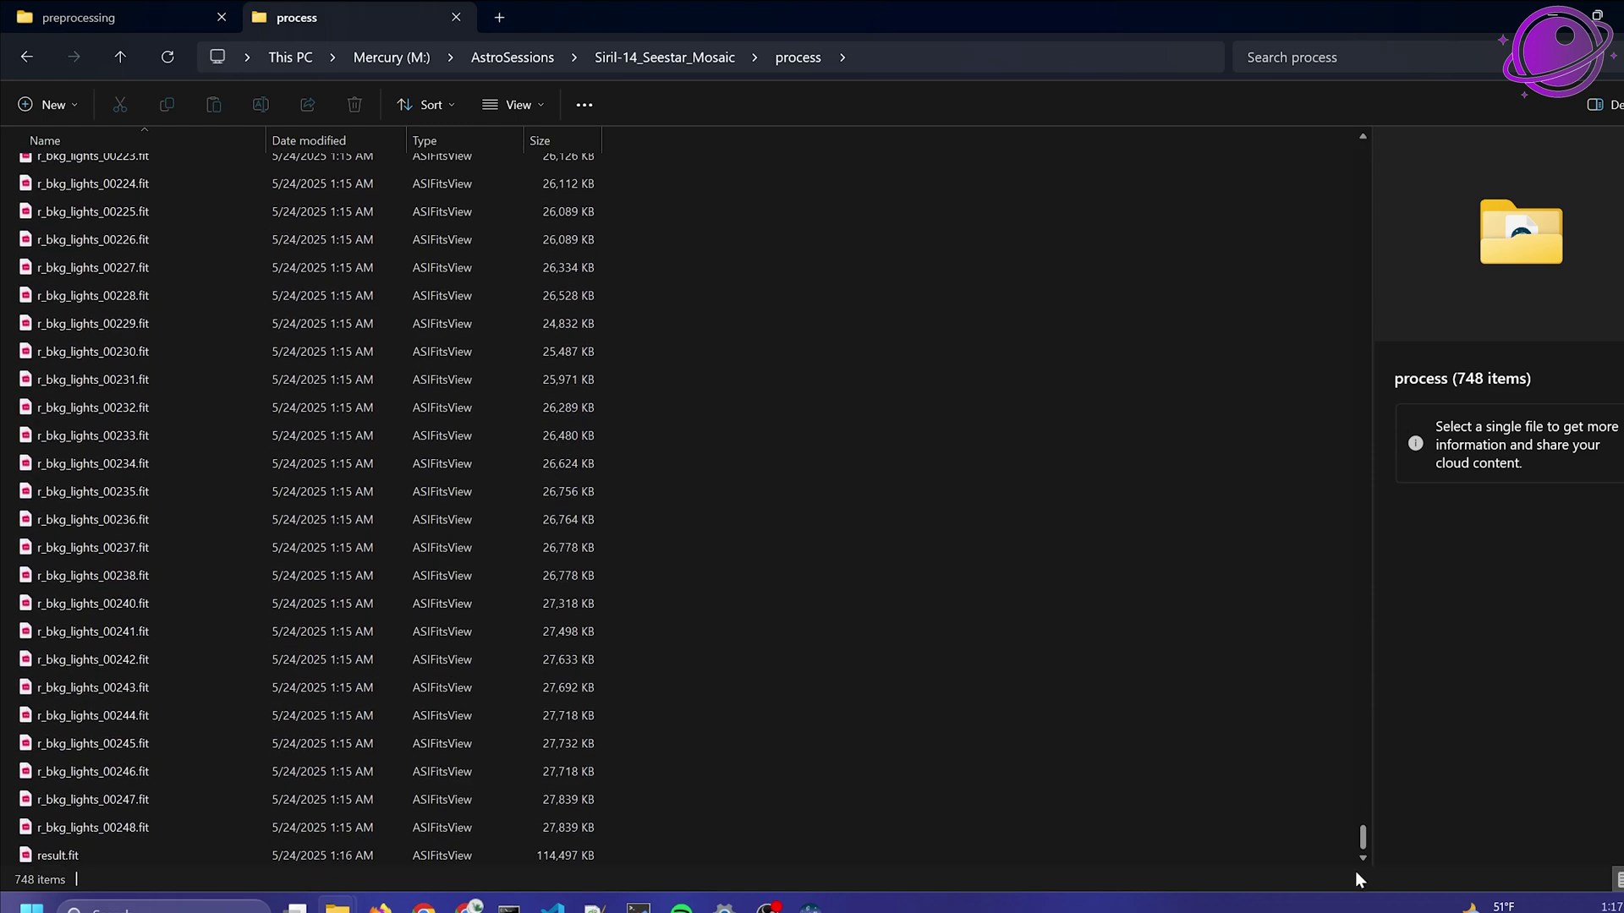
{"action": "left_click", "coordinate": [193, 856]}
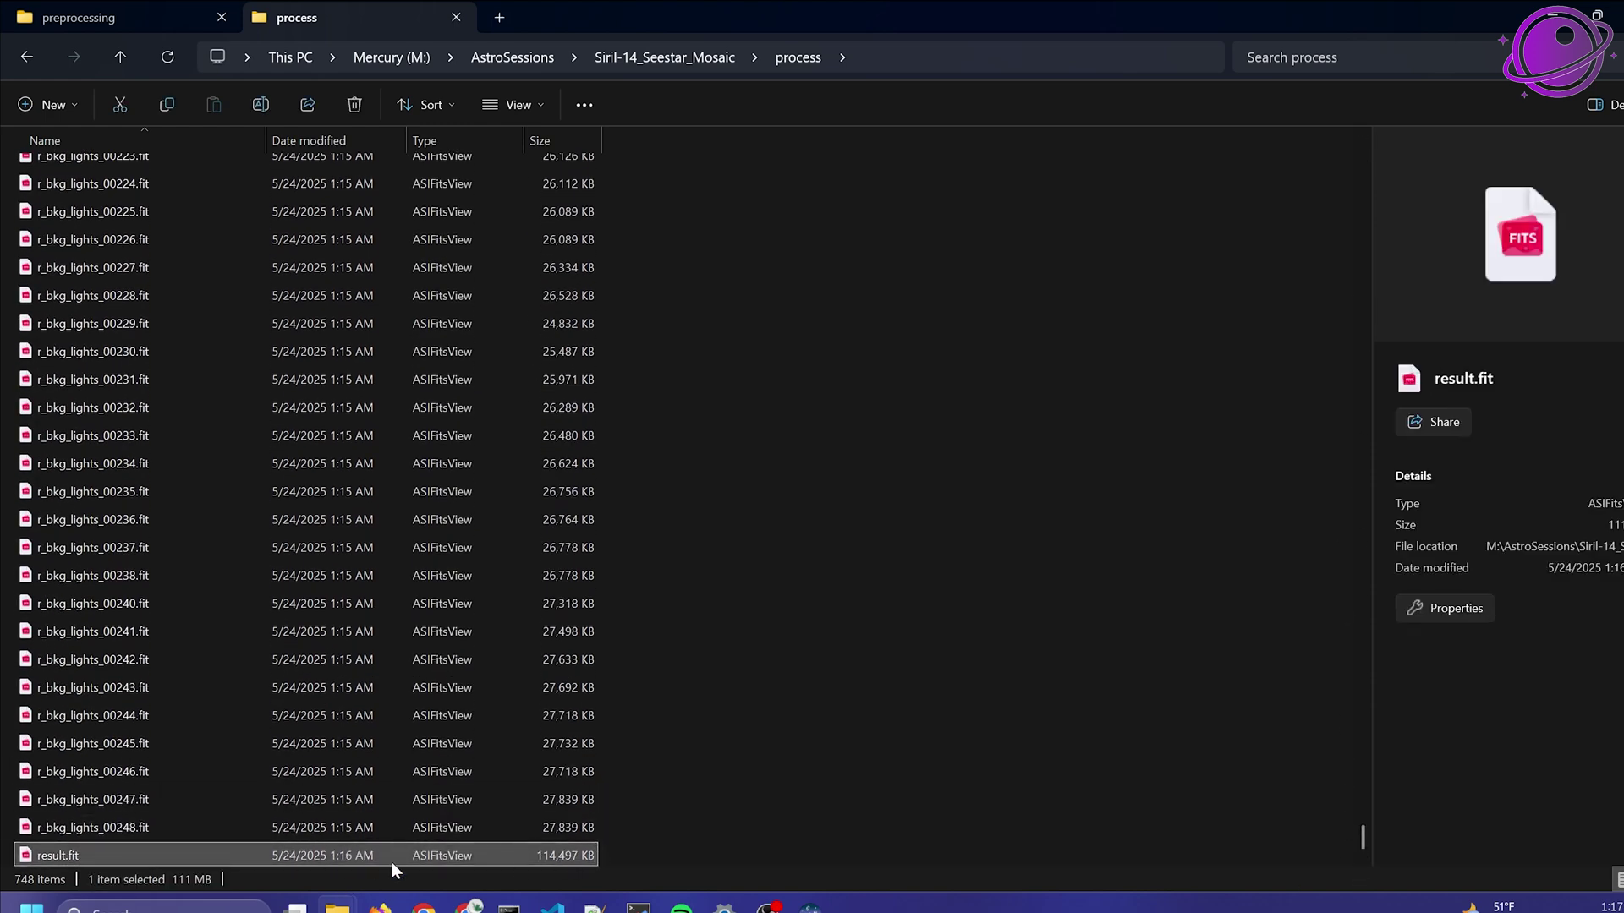
{"action": "left_click", "coordinate": [686, 55]}
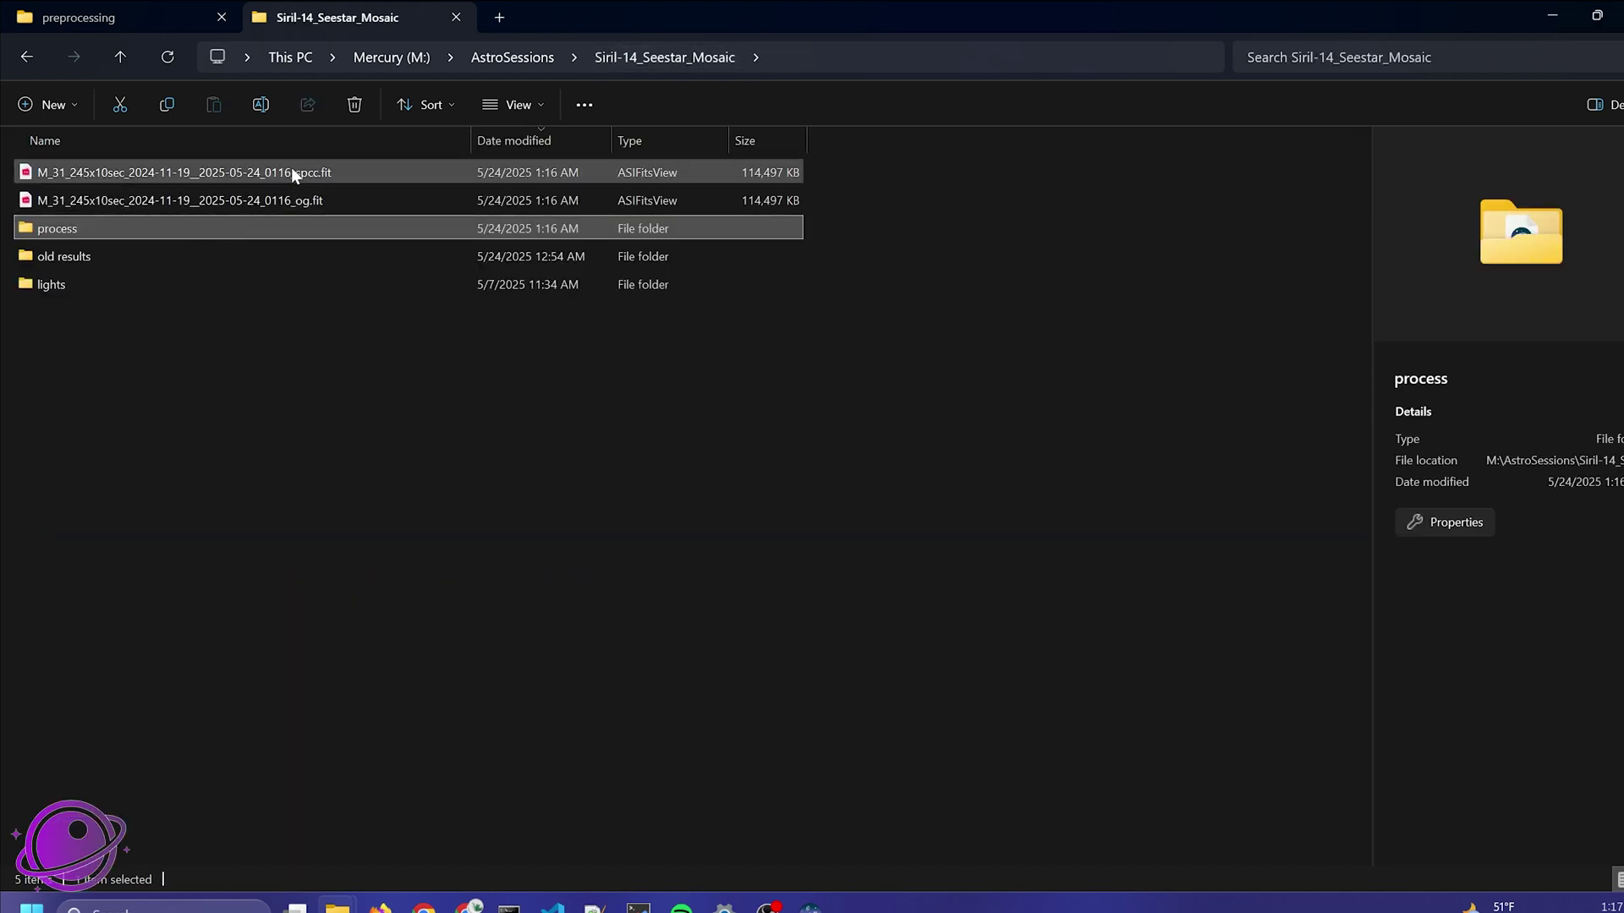
{"action": "key", "text": "alt+Tab"}
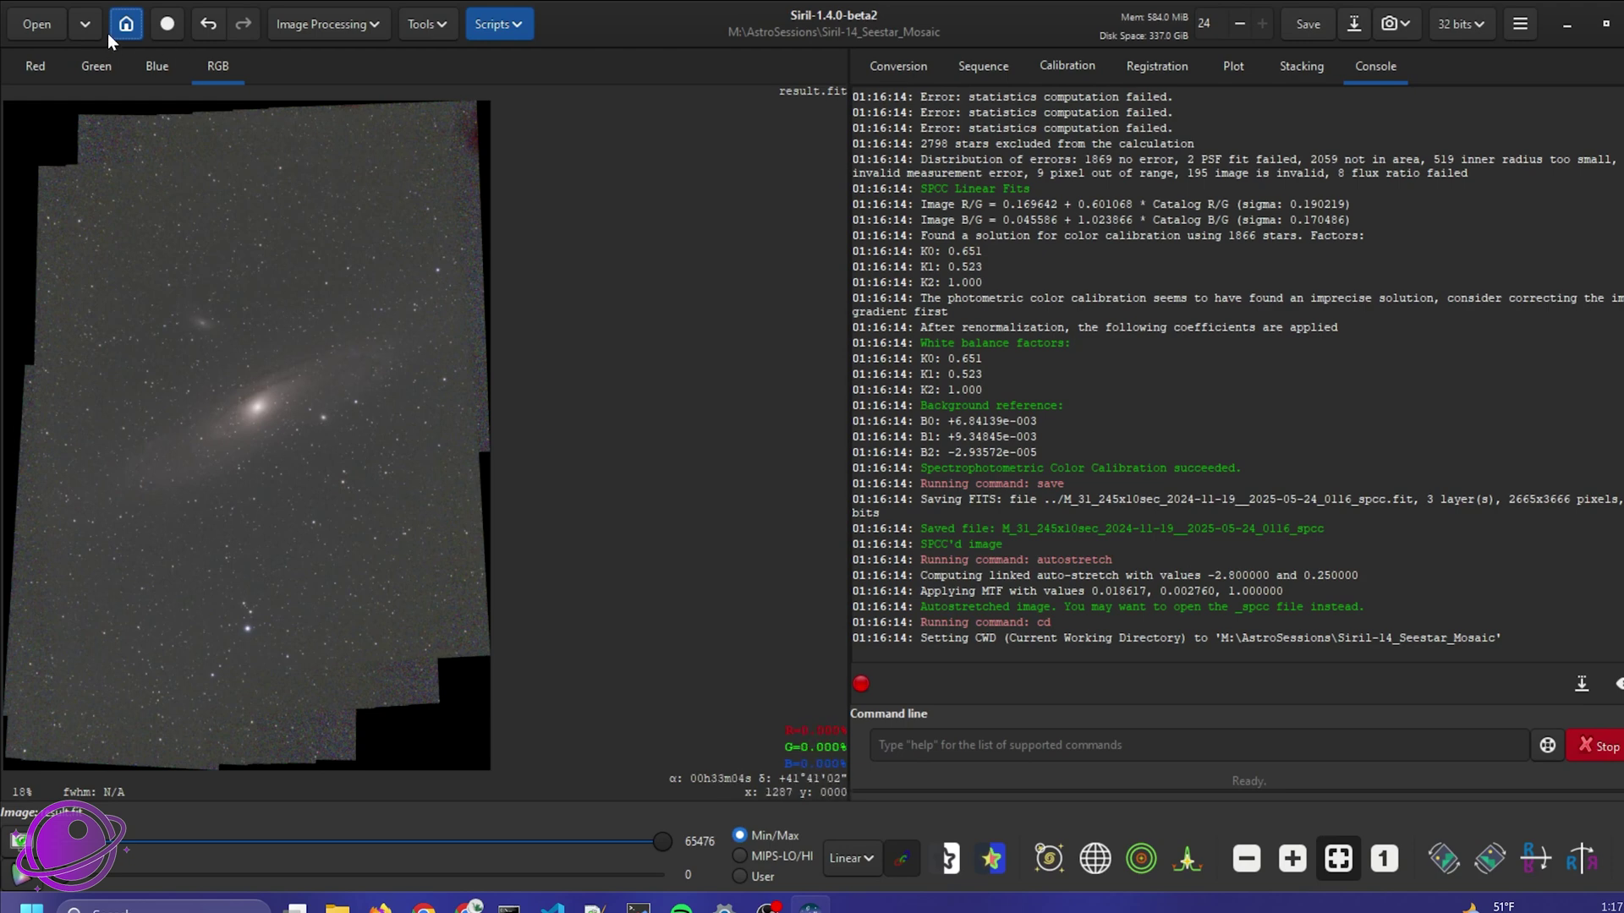
- Load the M31 _spcc.fit image and display it with AutoStretch
{"action": "left_click", "coordinate": [37, 23]}
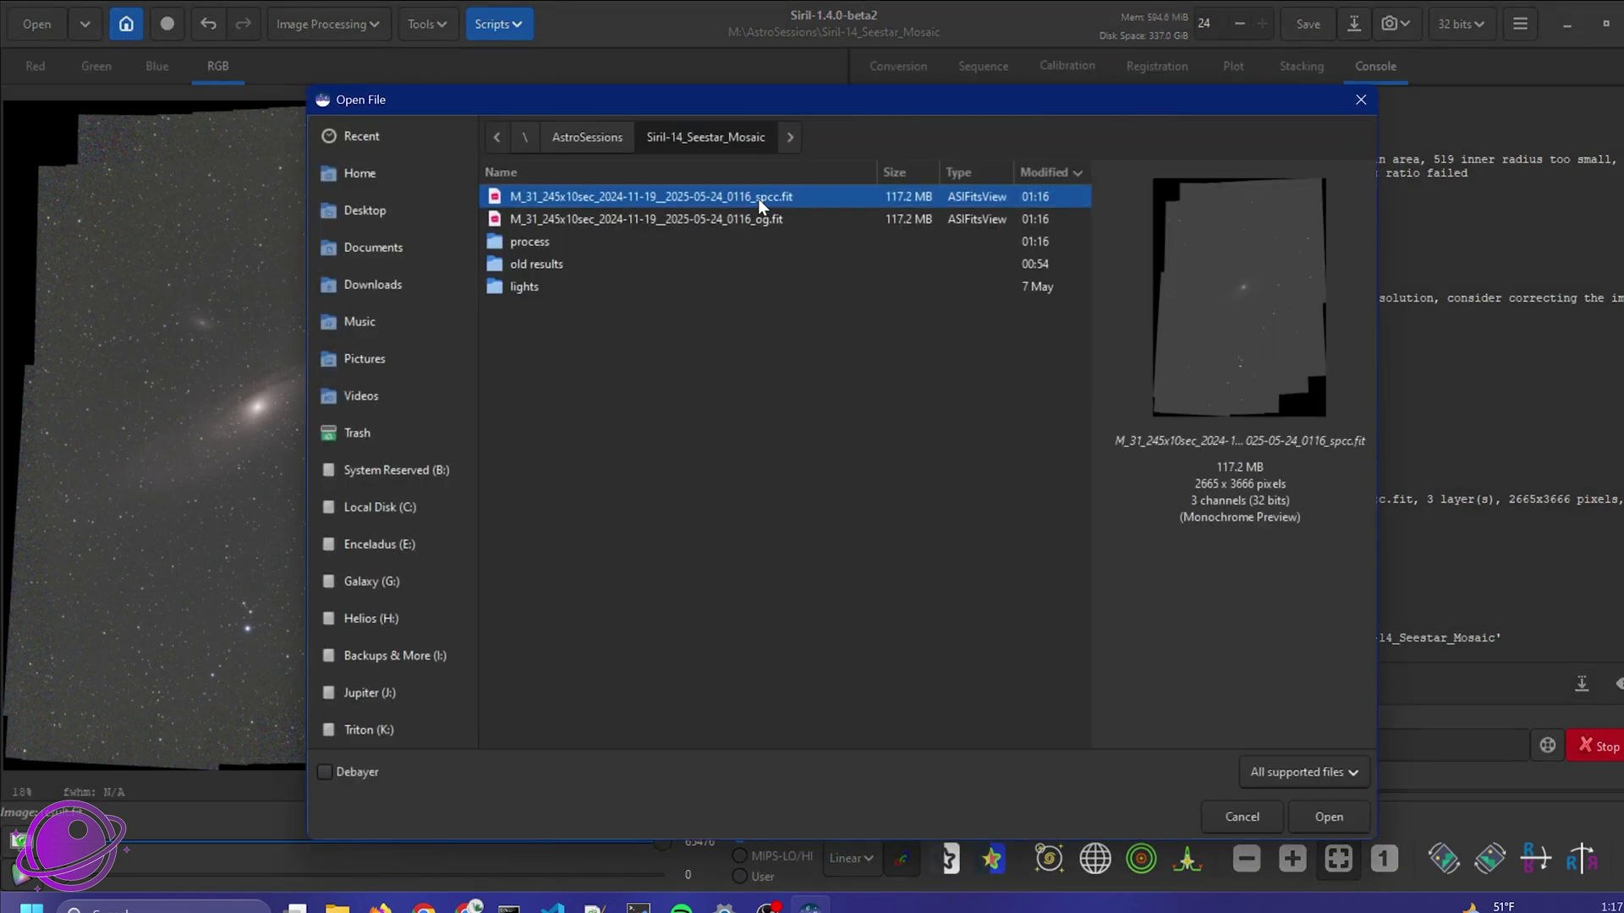
{"action": "double_click", "coordinate": [758, 198]}
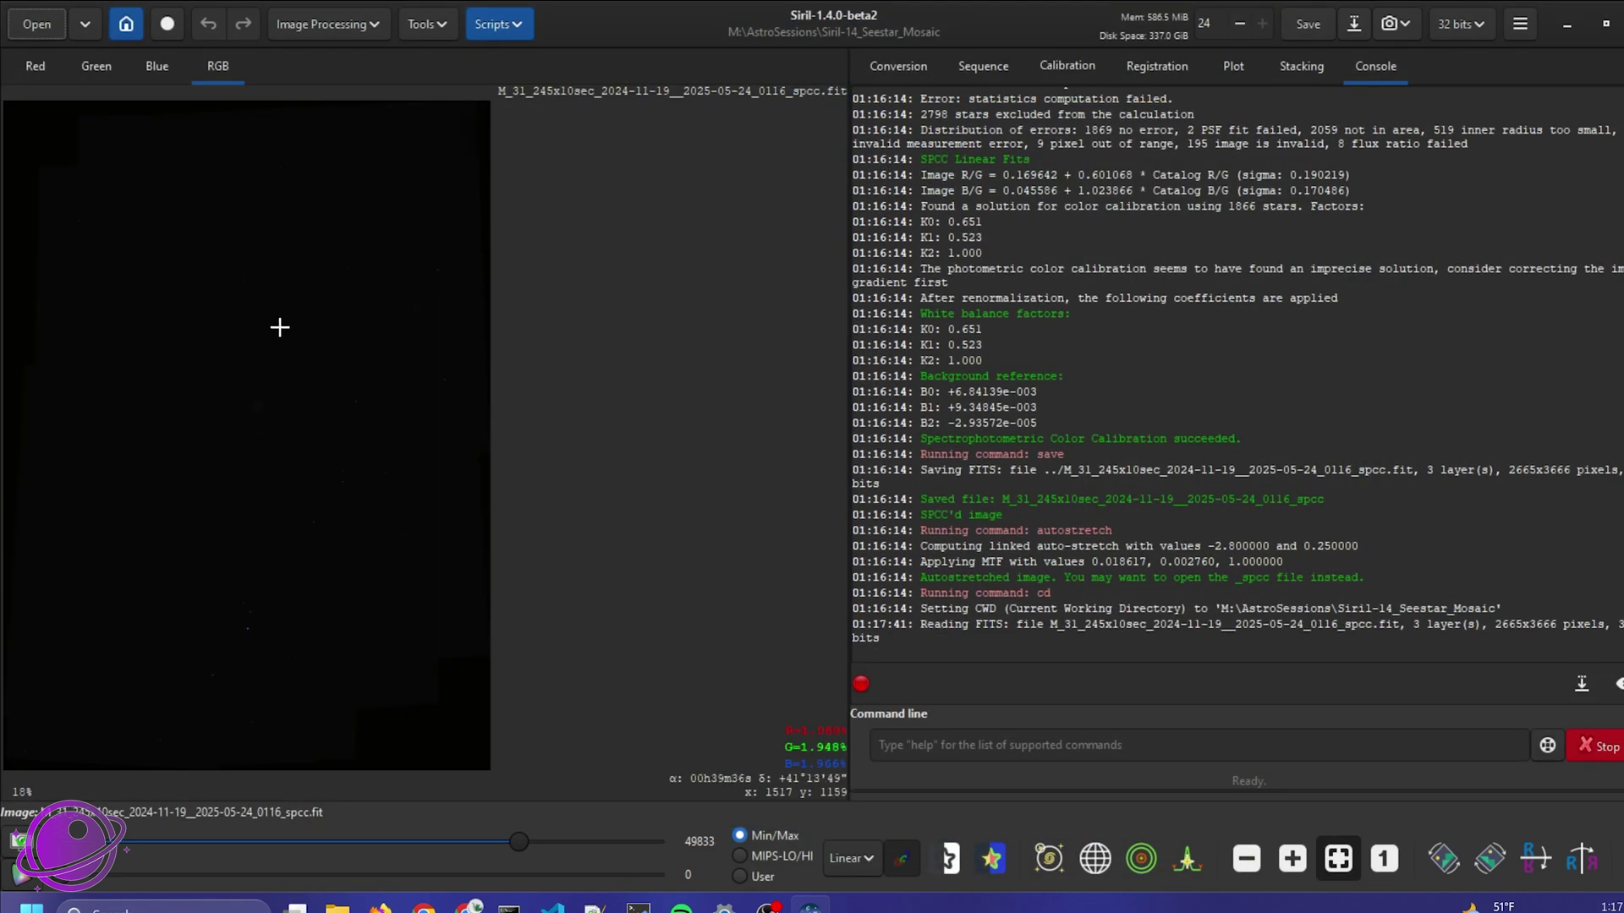
{"action": "left_click", "coordinate": [861, 864]}
{"action": "left_click", "coordinate": [881, 774]}
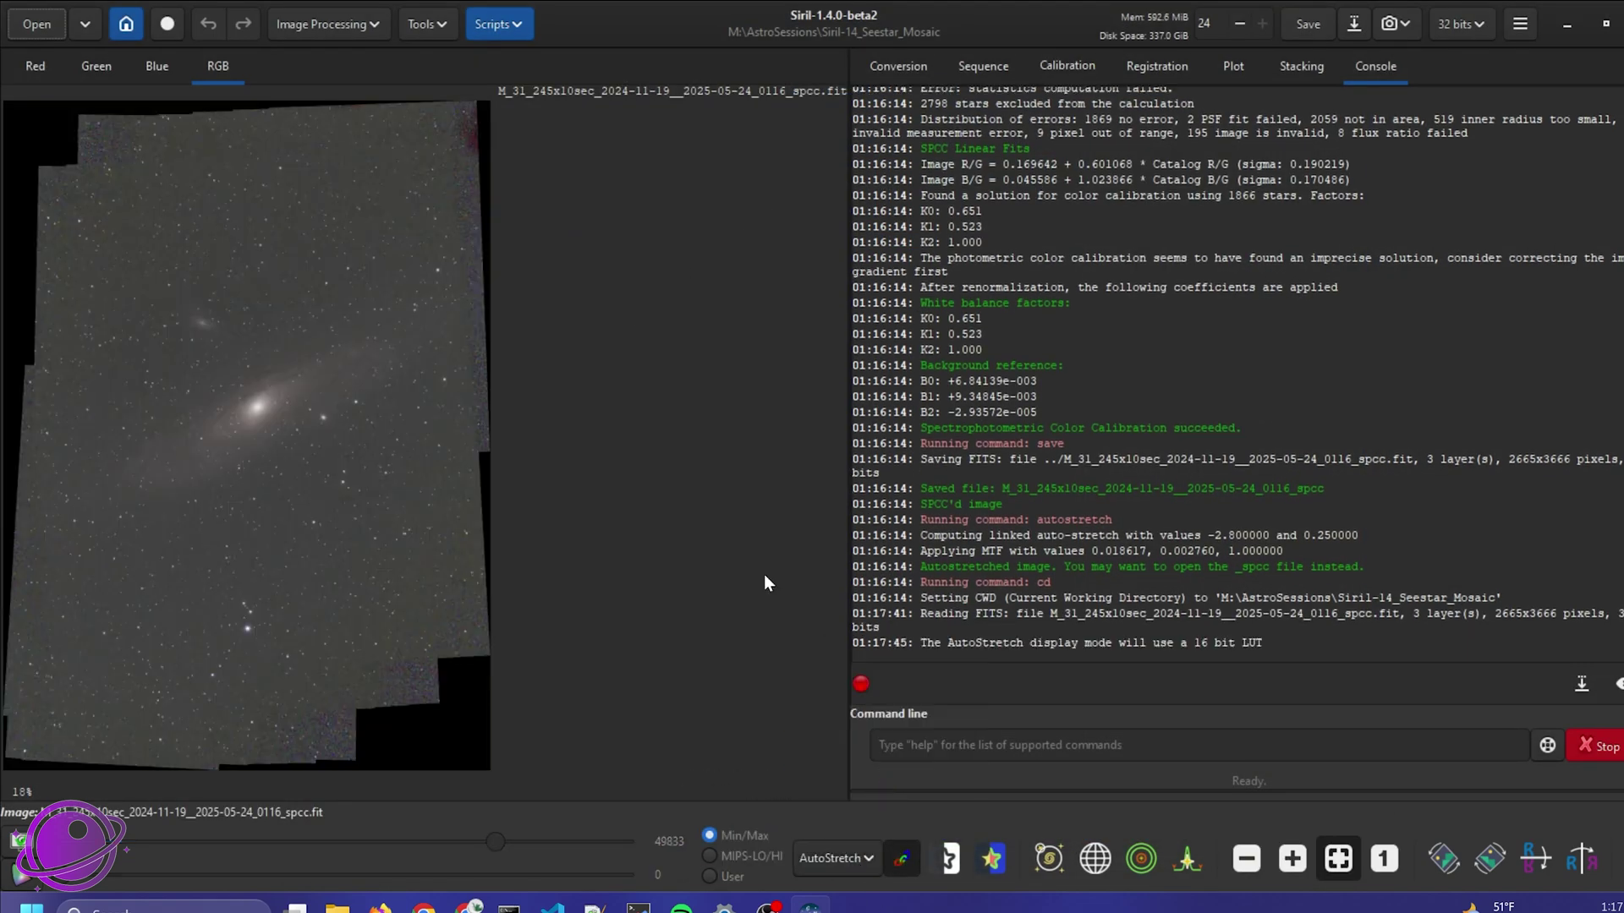
- Crop the image to a 1977×1977 square around the galaxy, then open the lights folder in Explorer
{"action": "left_click_drag", "start_coordinate": [72, 231], "coordinate": [434, 592]}
{"action": "right_click", "coordinate": [362, 533]}
{"action": "mouse_move", "coordinate": [499, 697]}
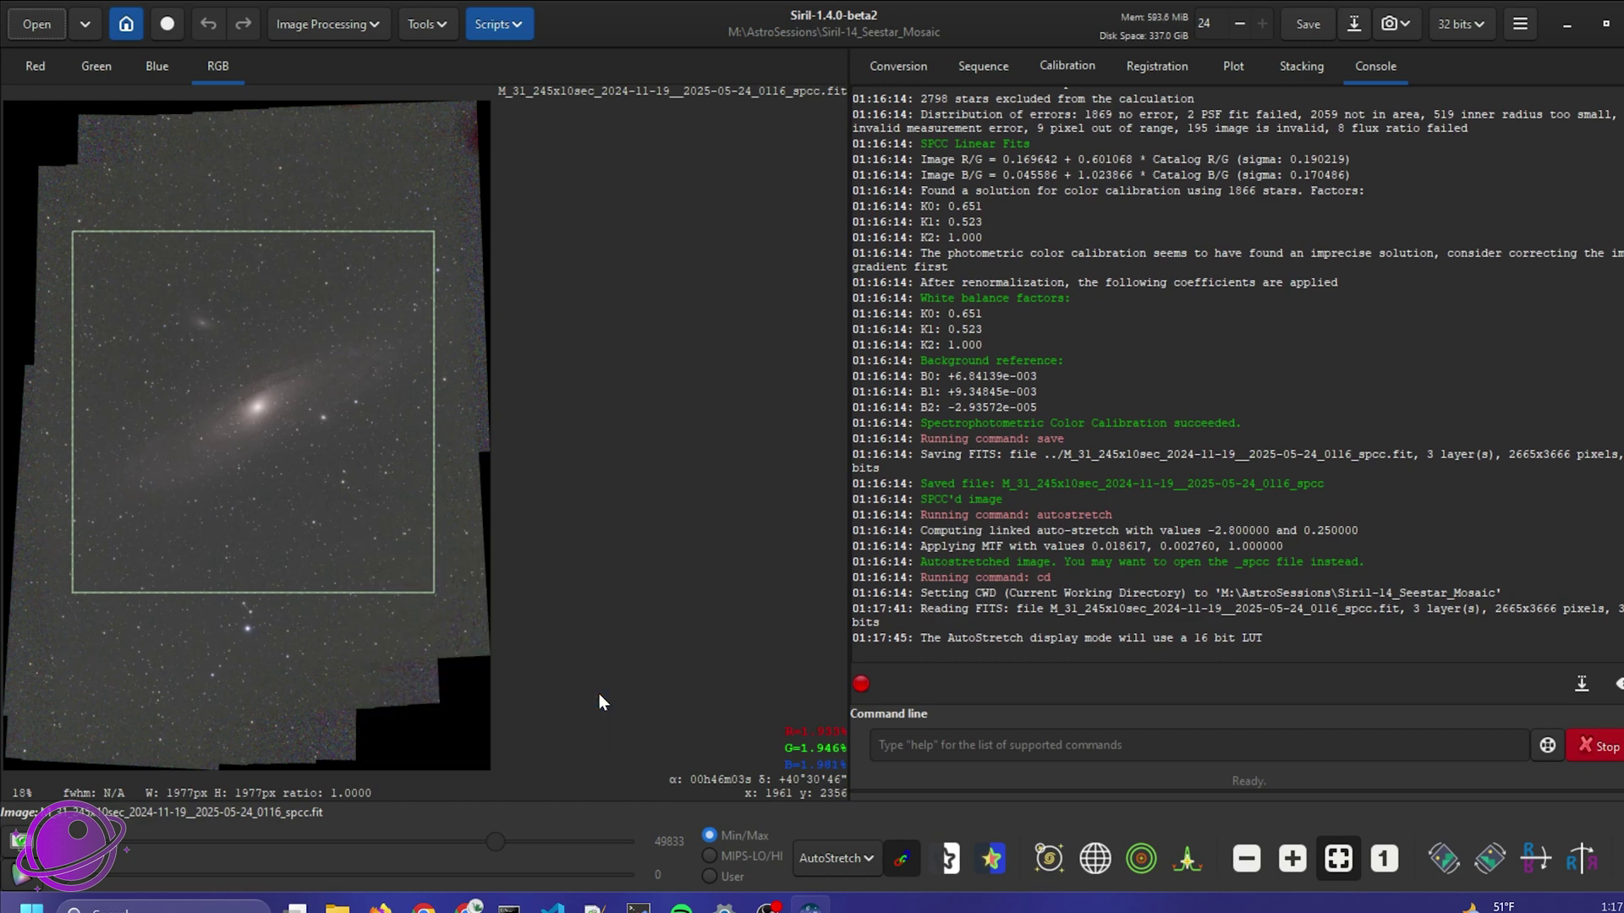
{"action": "left_click", "coordinate": [597, 696]}
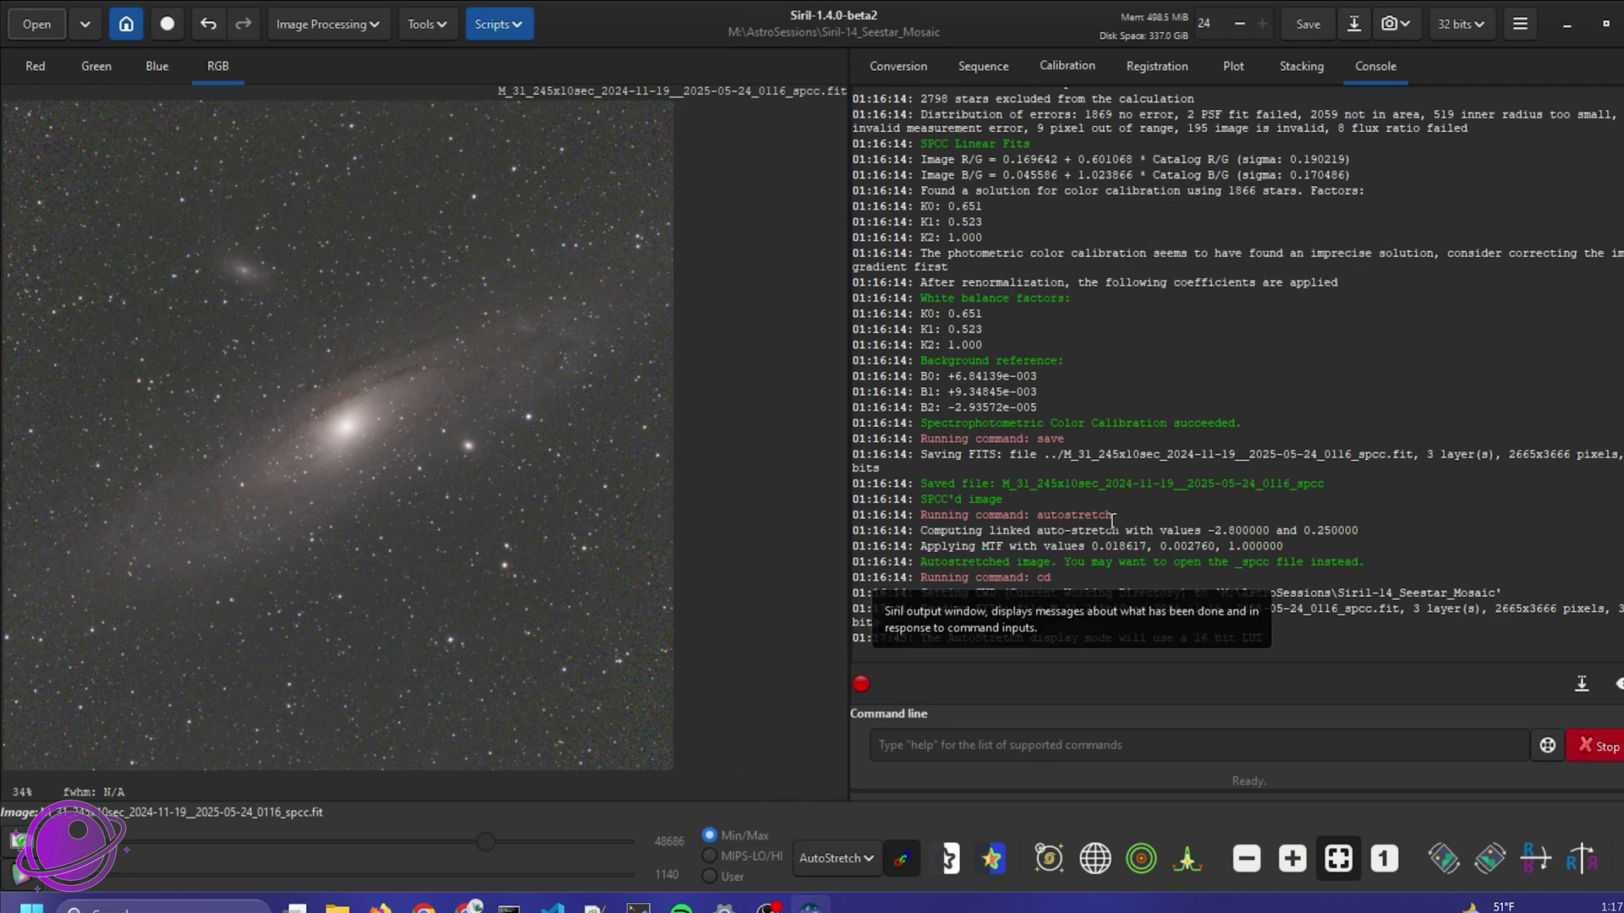
{"action": "scroll", "coordinate": [1013, 511], "scroll_direction": "up", "scroll_amount": 1}
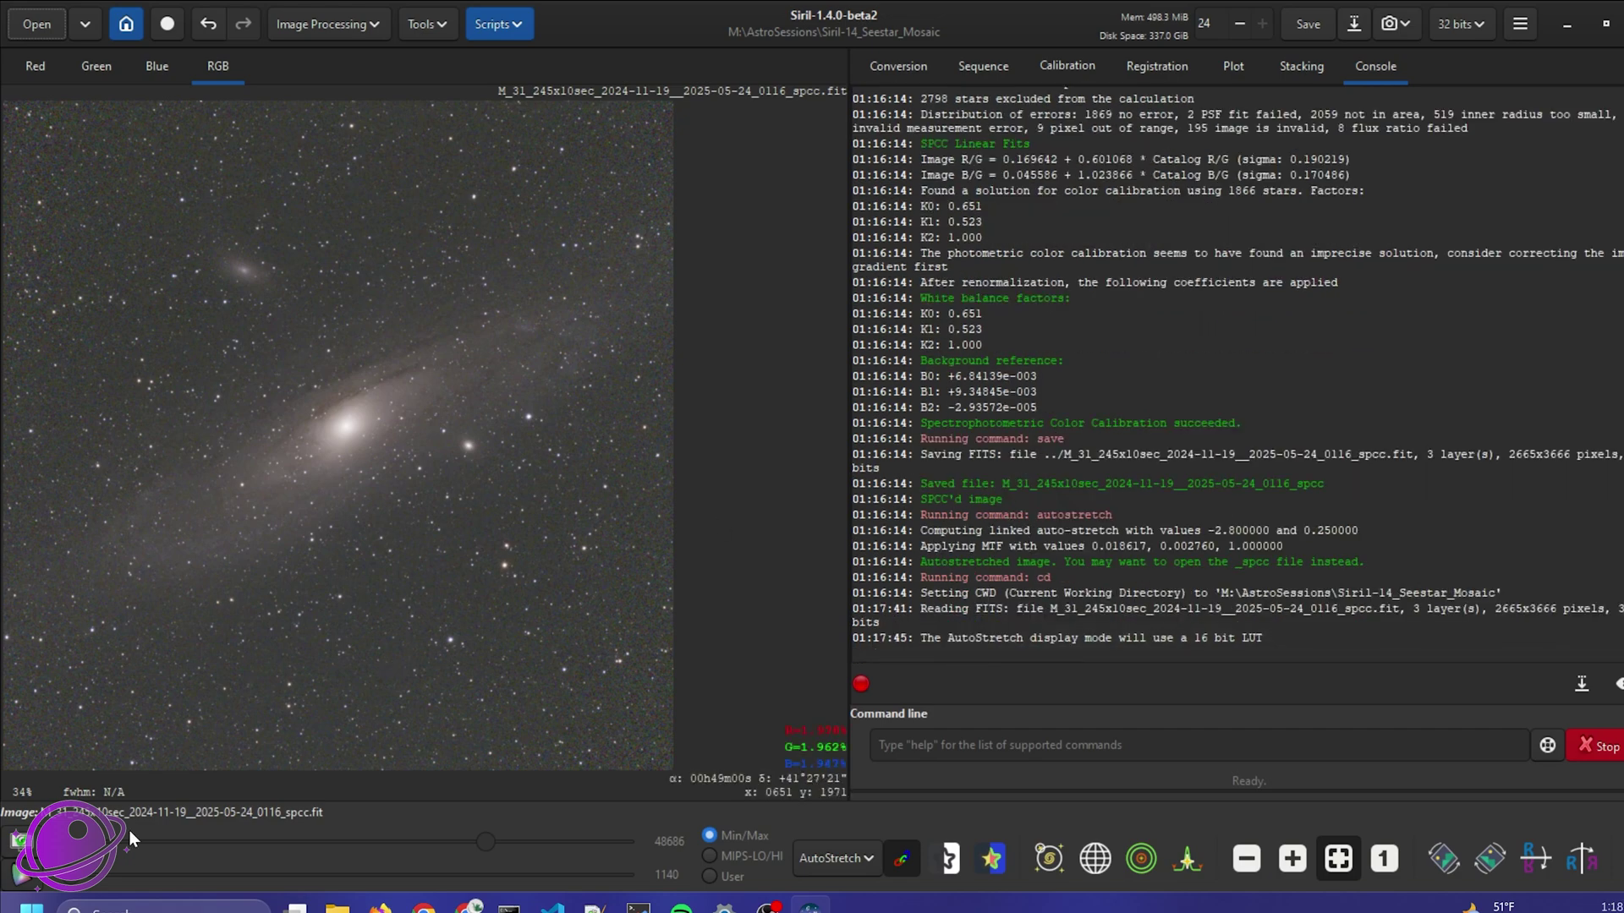
{"action": "key", "text": "alt+Tab"}
{"action": "double_click", "coordinate": [41, 291]}
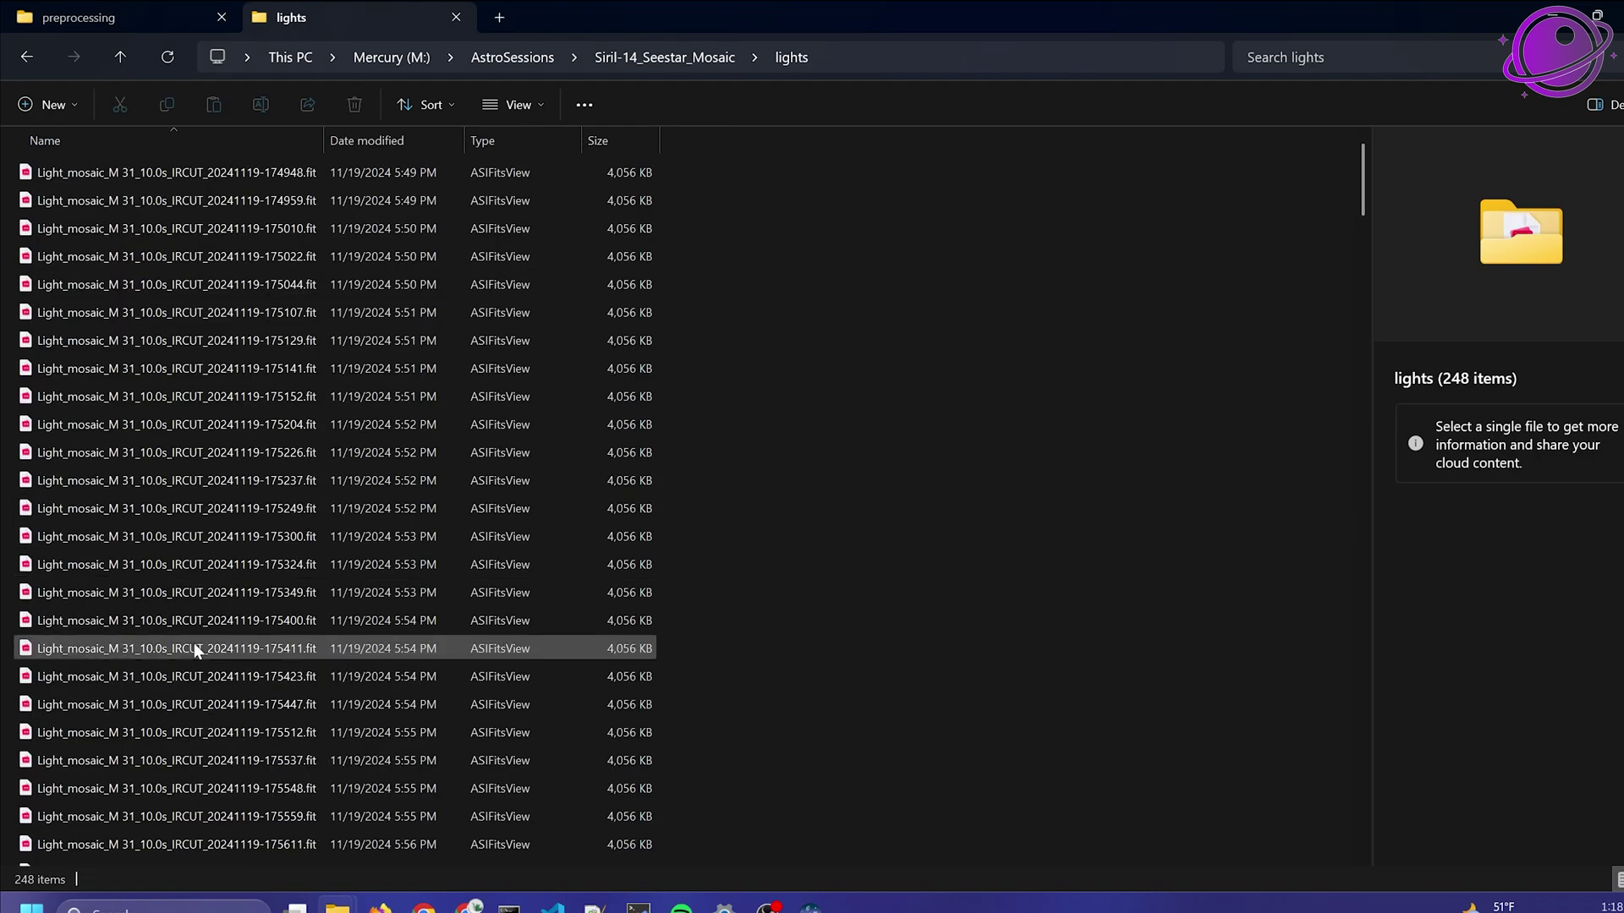
- Back in Siril, confirm the Siril-14_Seestar_normal working directory in the console log
{"action": "key", "text": "alt+Tab"}
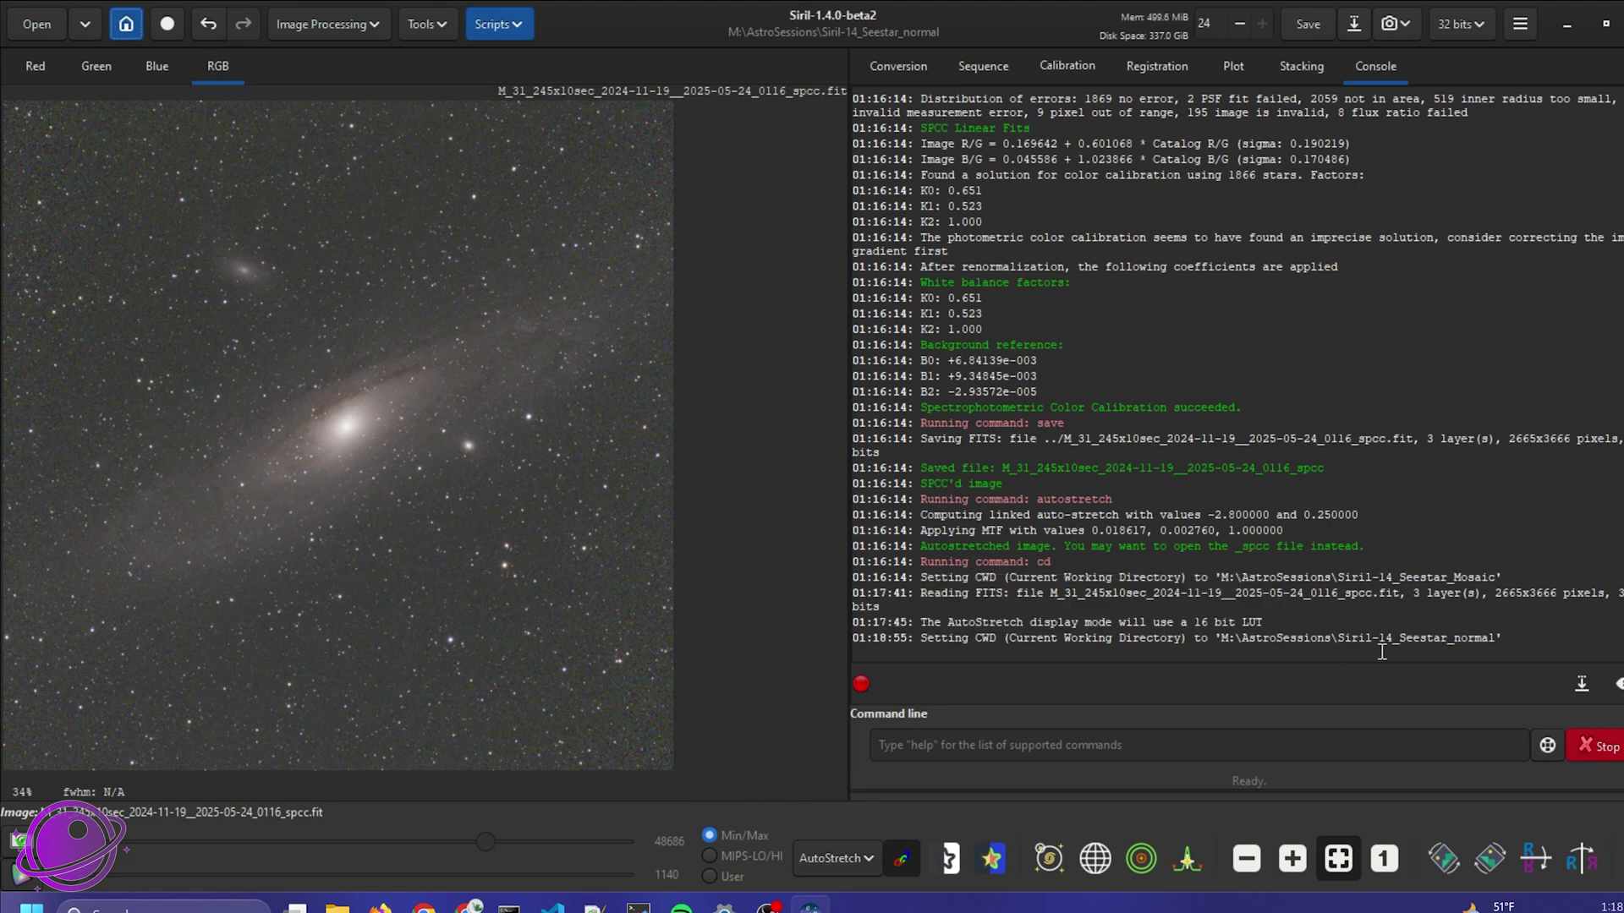
{"action": "left_click_drag", "start_coordinate": [1521, 637], "coordinate": [1387, 632]}
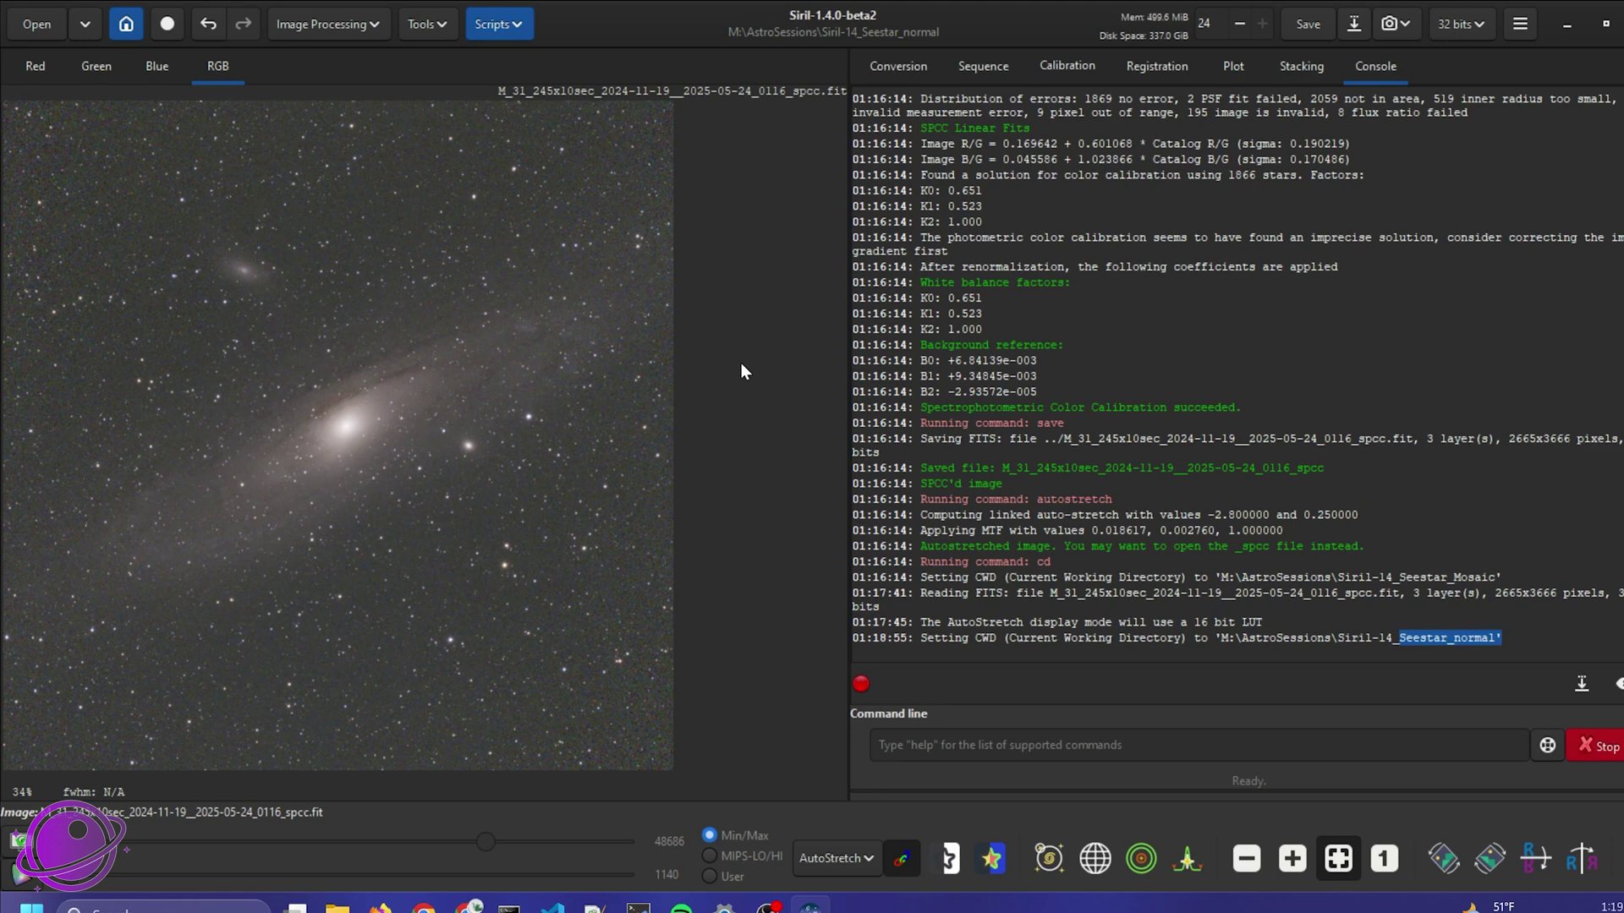
- Launch the Smart Telescope preprocessing script from the scripts list and accept its warning
{"action": "left_click", "coordinate": [493, 26]}
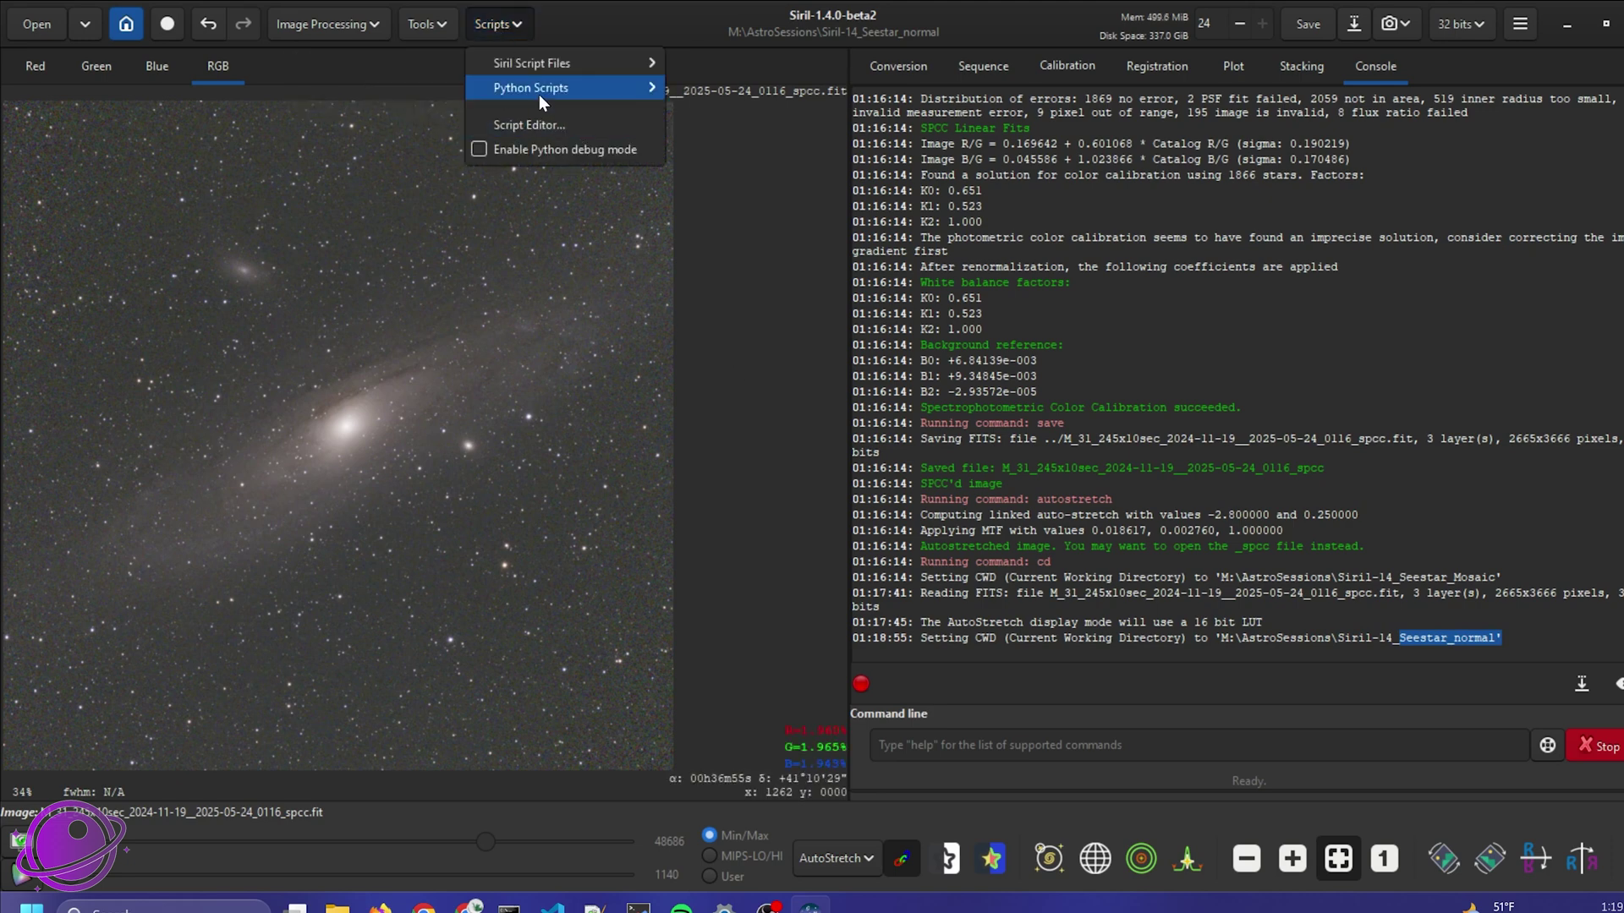
{"action": "mouse_move", "coordinate": [539, 94]}
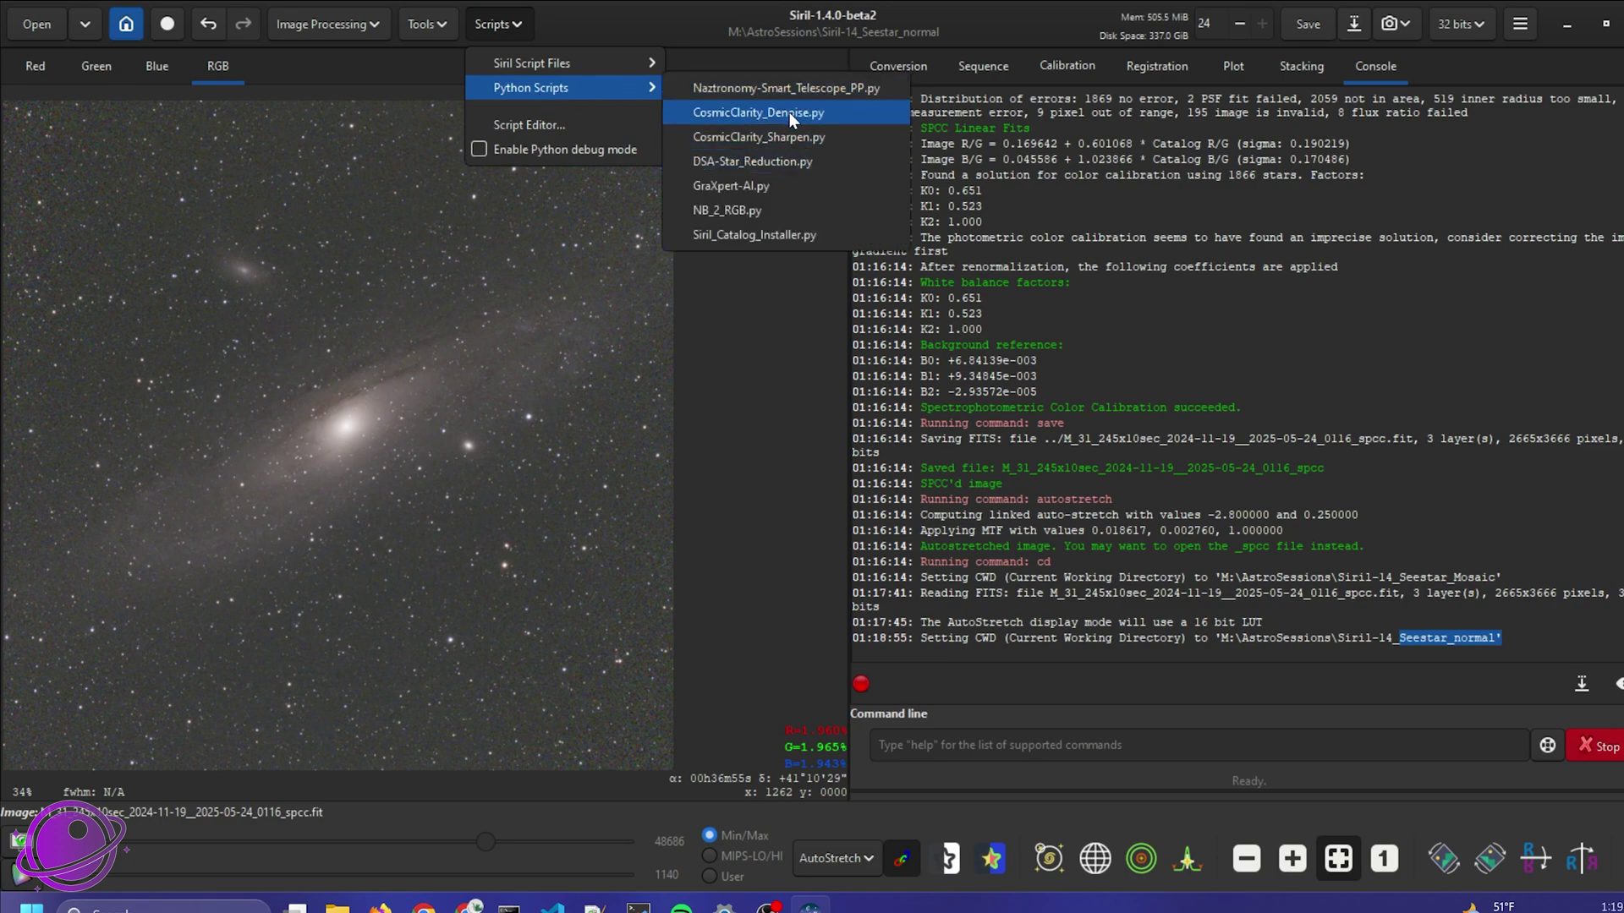
{"action": "mouse_move", "coordinate": [570, 63]}
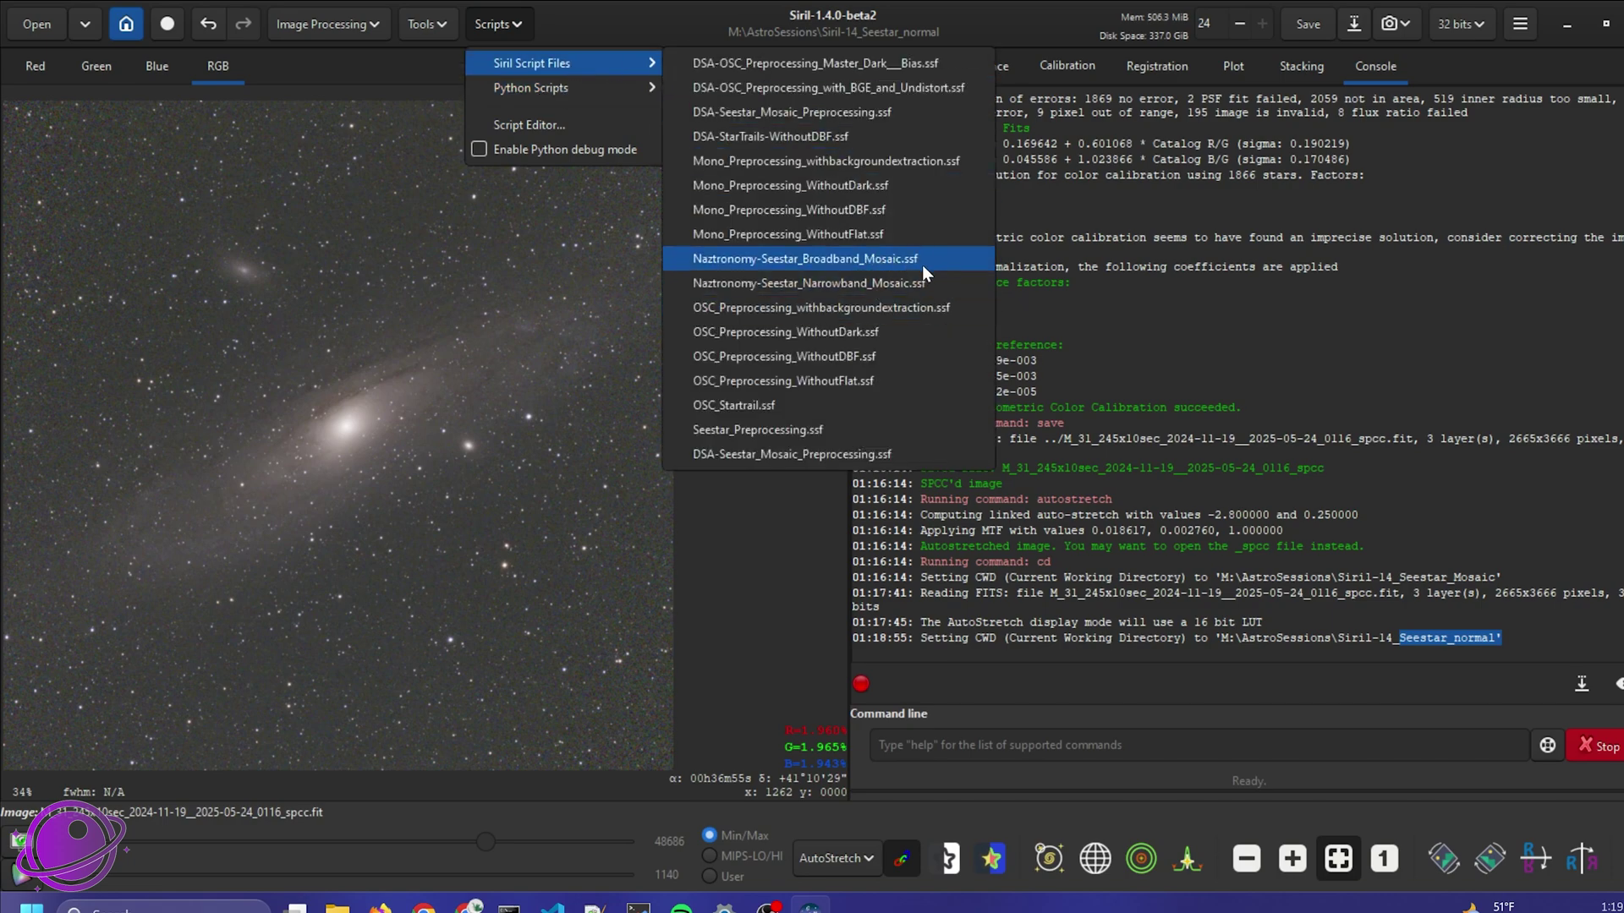
{"action": "left_click", "coordinate": [739, 98]}
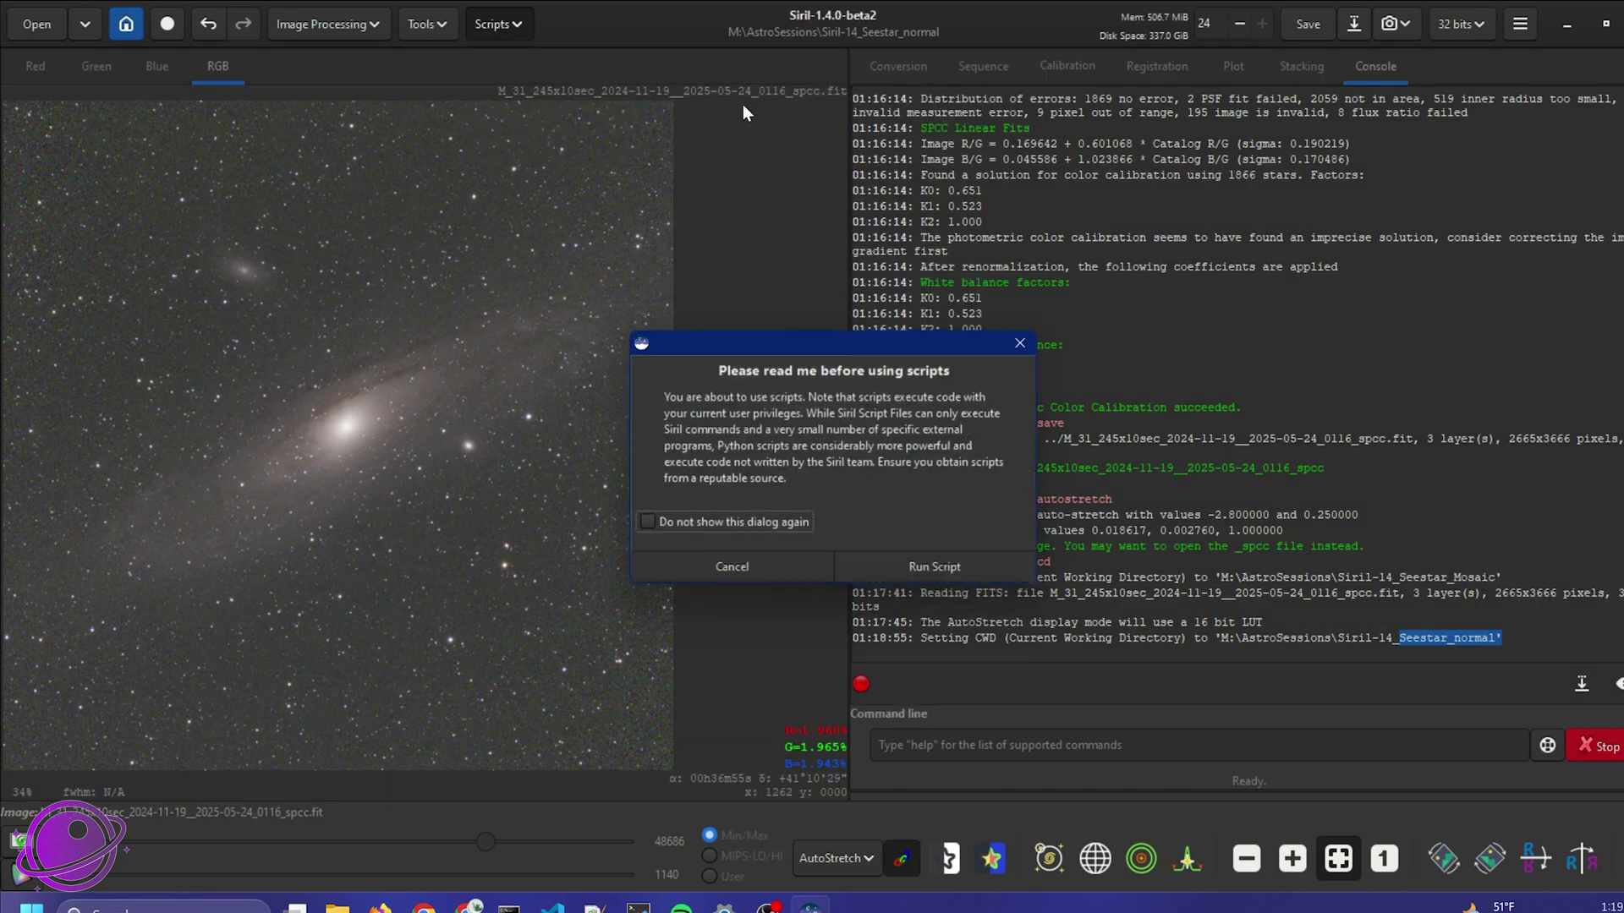
{"action": "left_click", "coordinate": [937, 568]}
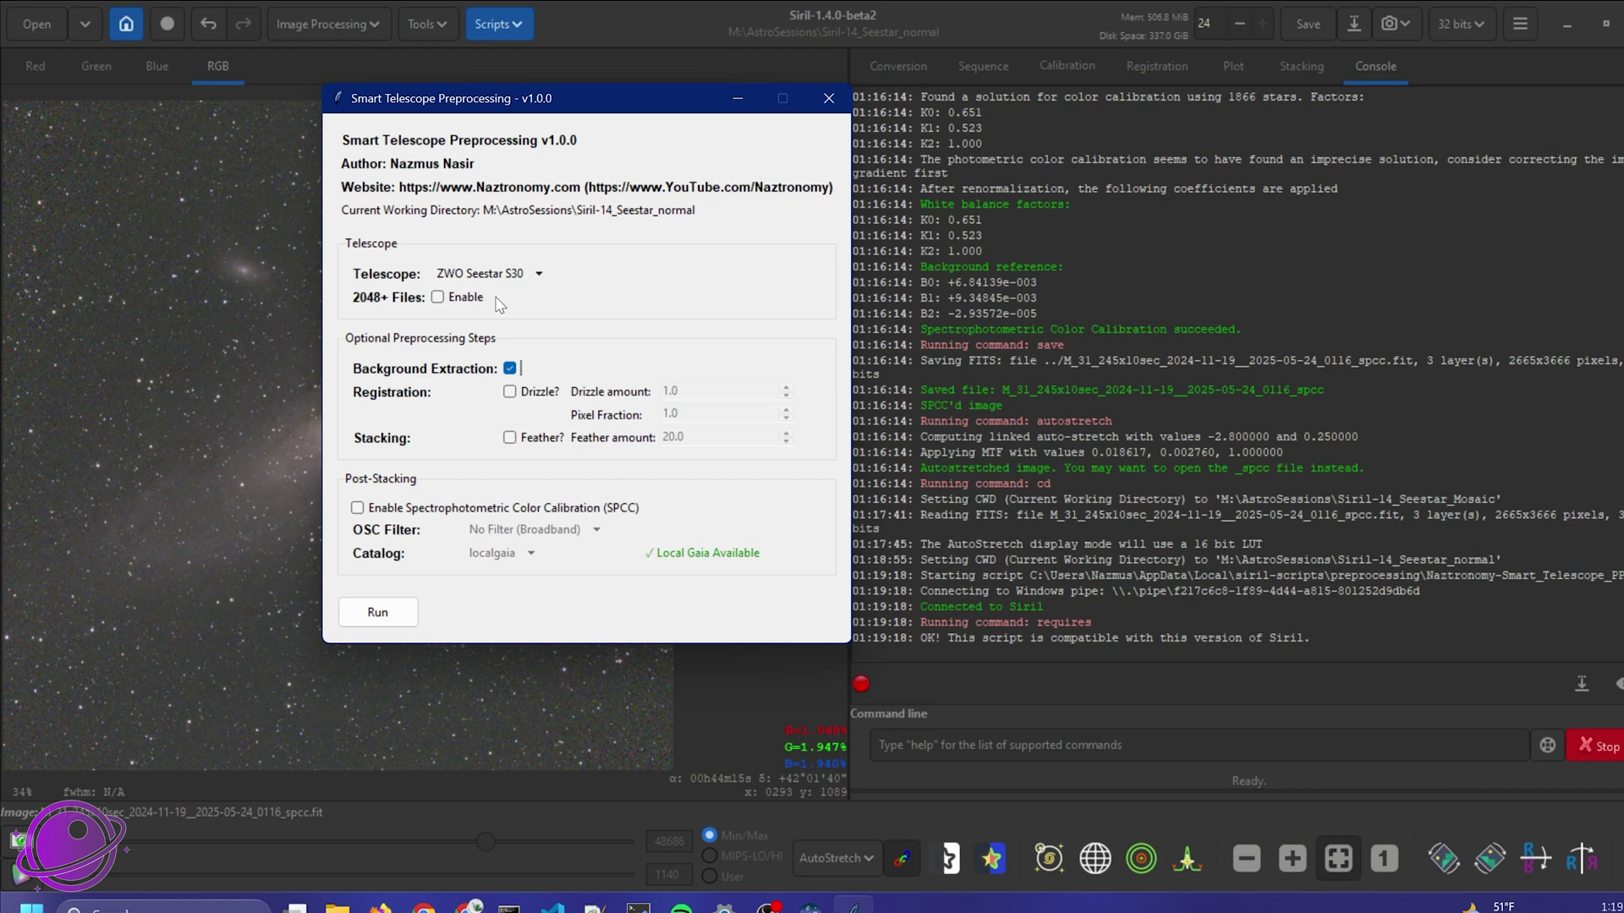
- Enable drizzle at 1.5 and SPCC with the LP (Narrowband) filter, then run the script
{"action": "left_click", "coordinate": [512, 392]}
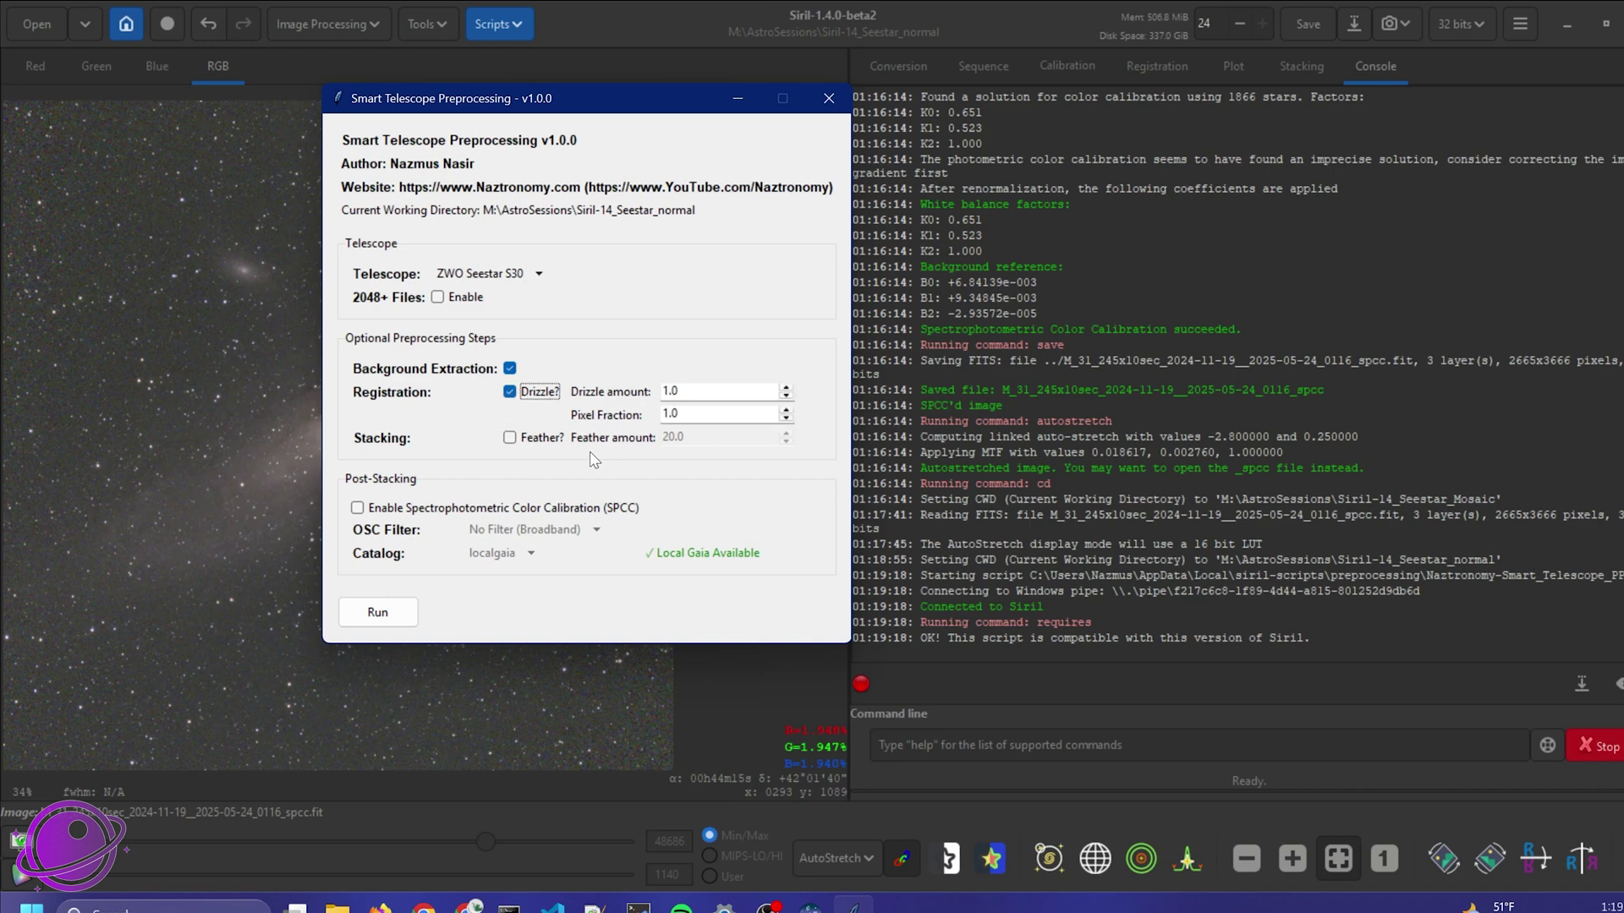
{"action": "left_click", "coordinate": [470, 507]}
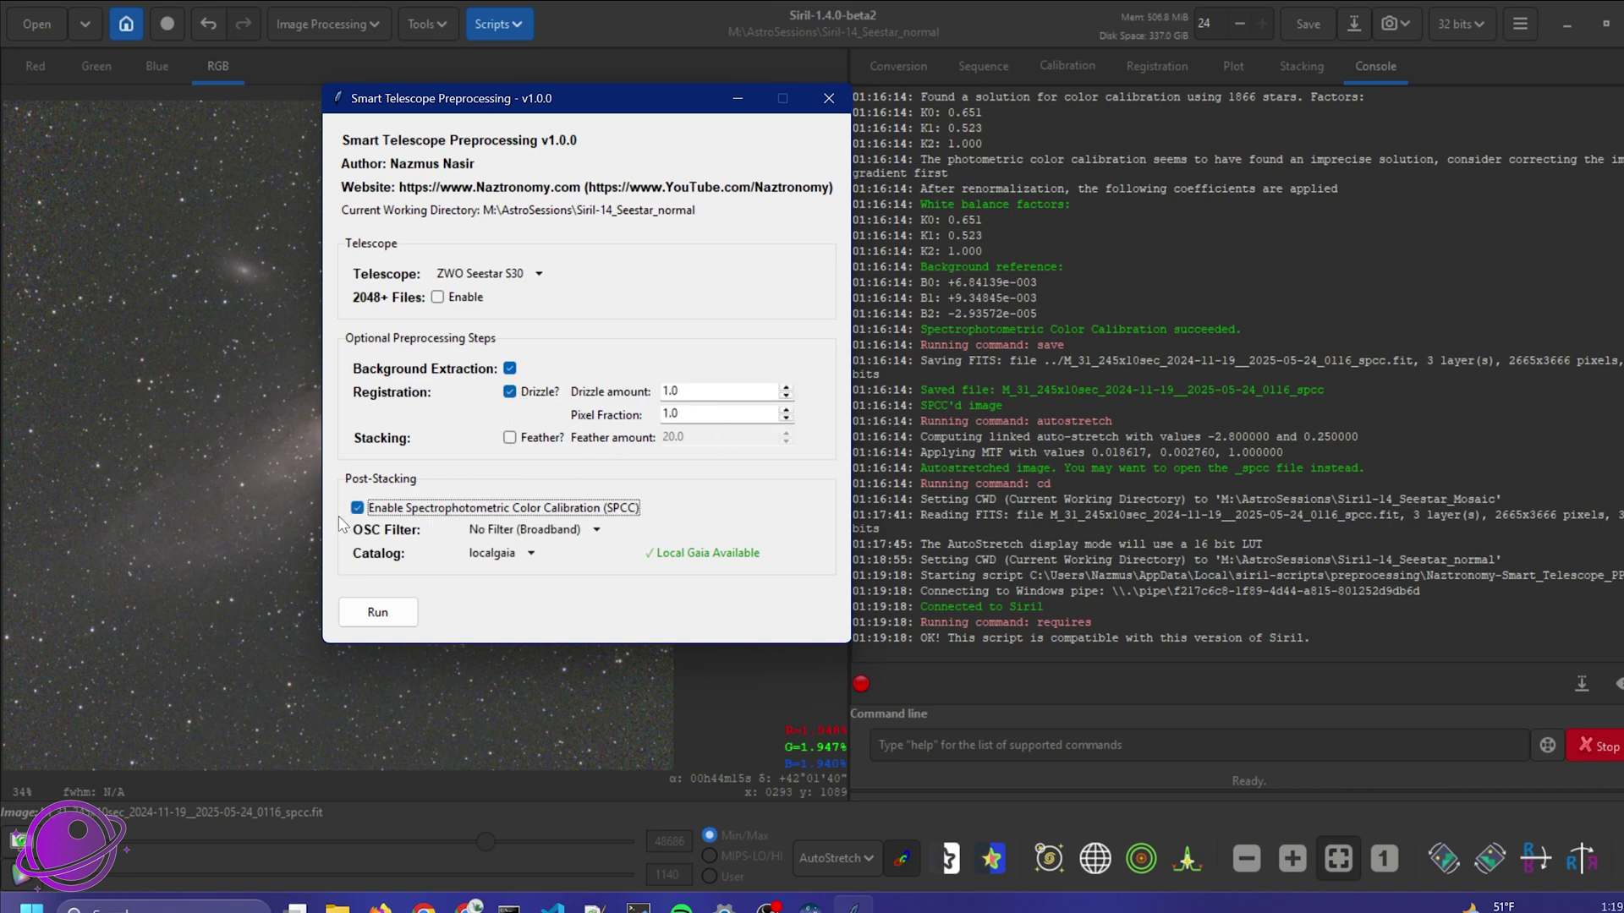
{"action": "left_click", "coordinate": [559, 528]}
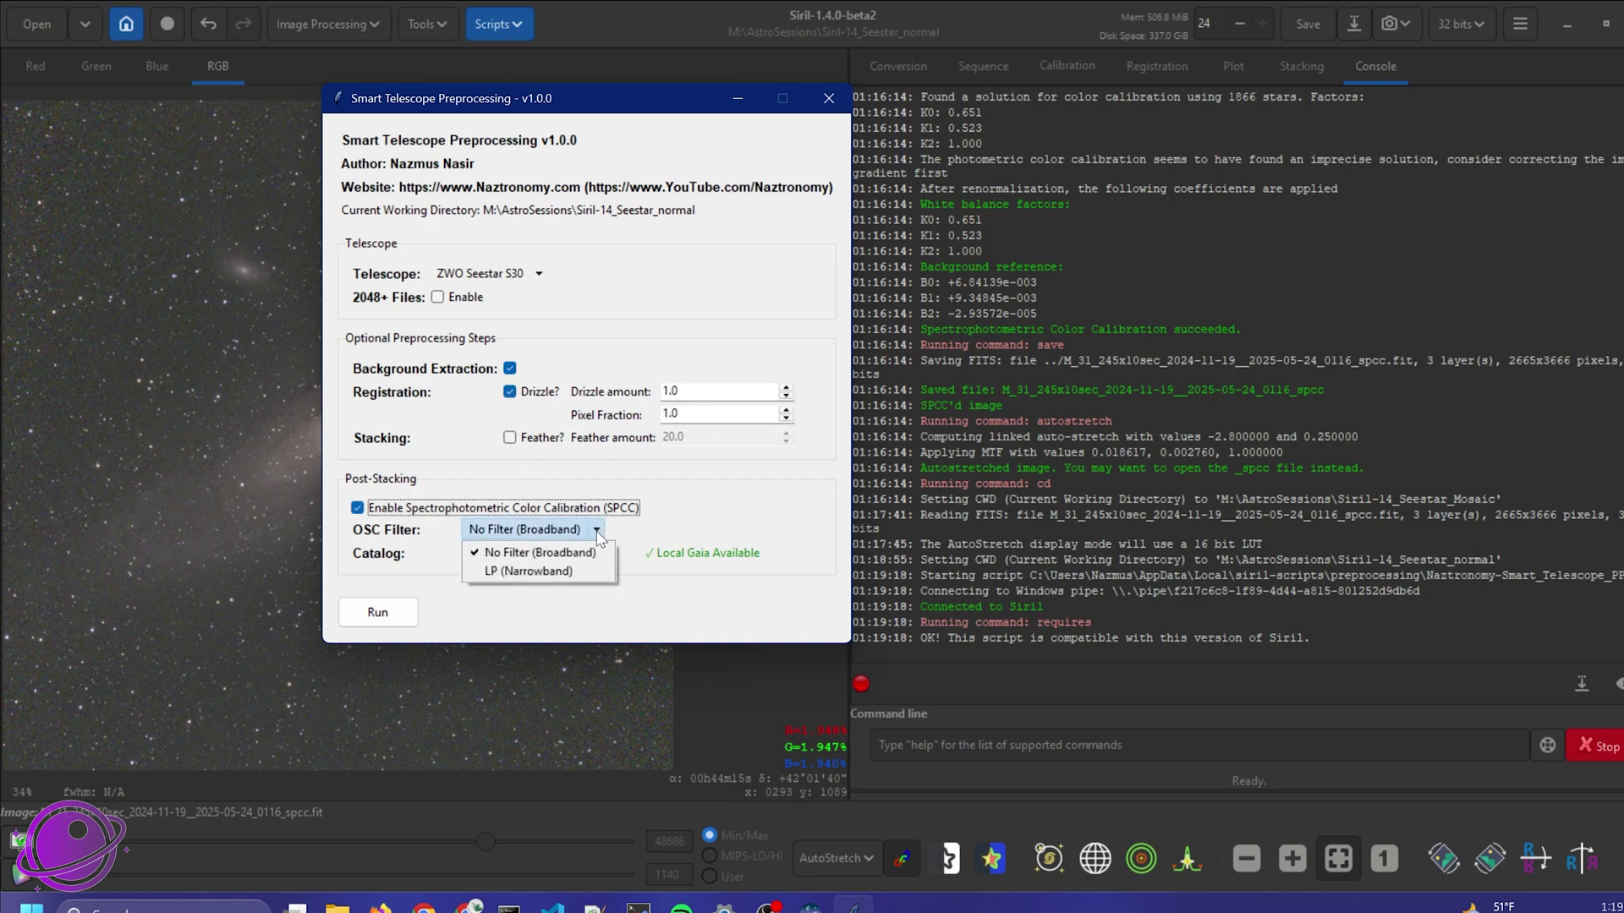
{"action": "left_click", "coordinate": [559, 573]}
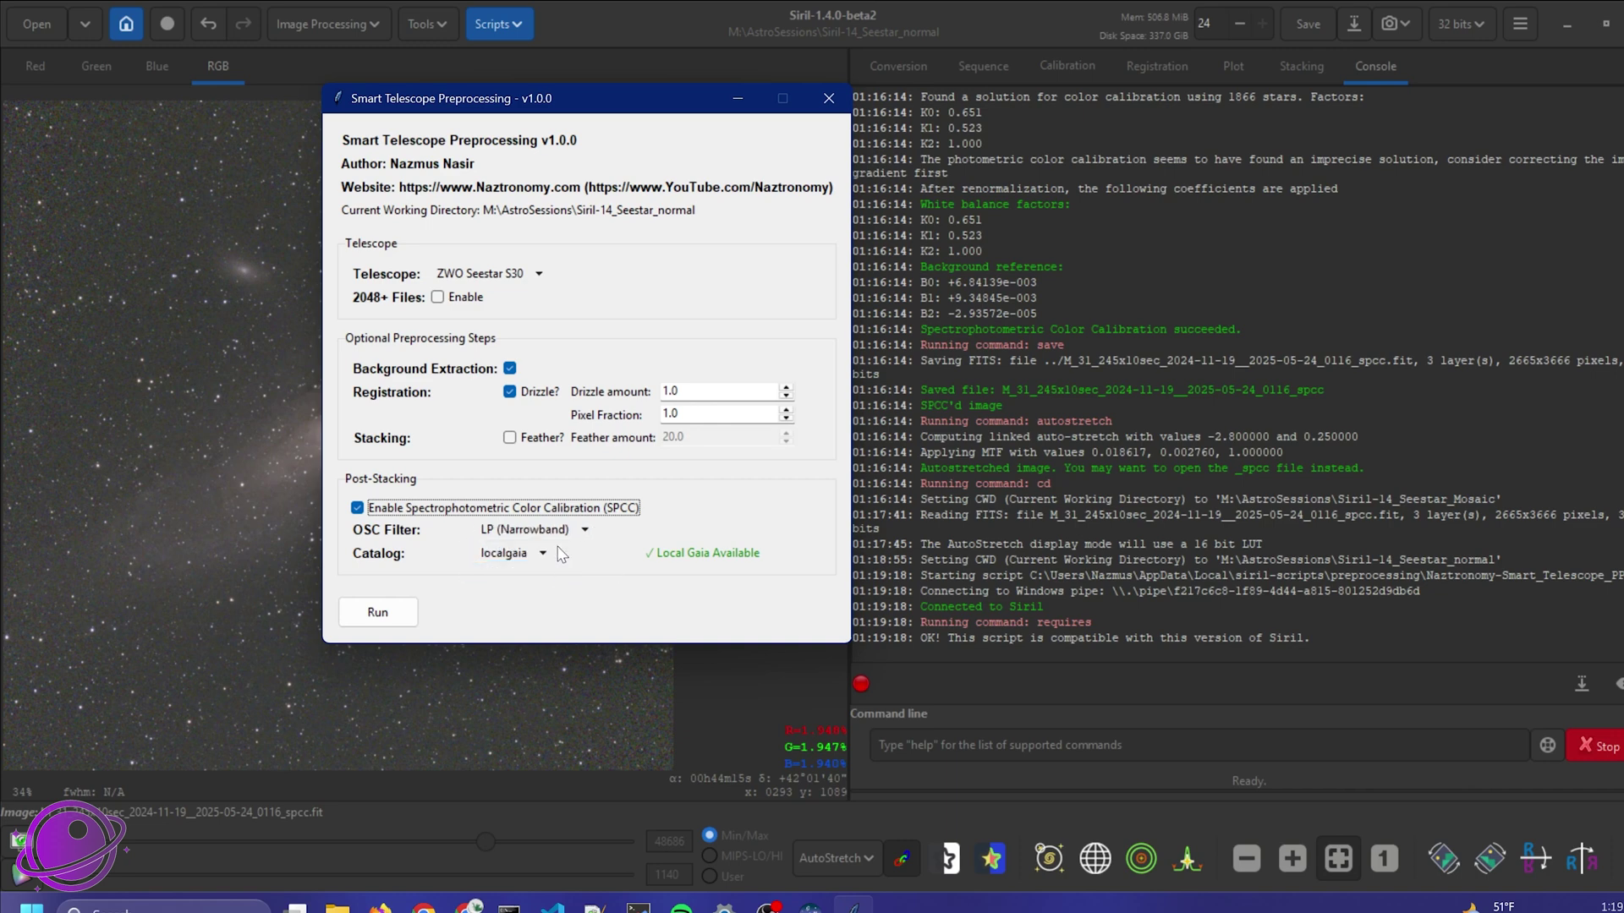
{"action": "left_click", "coordinate": [677, 391]}
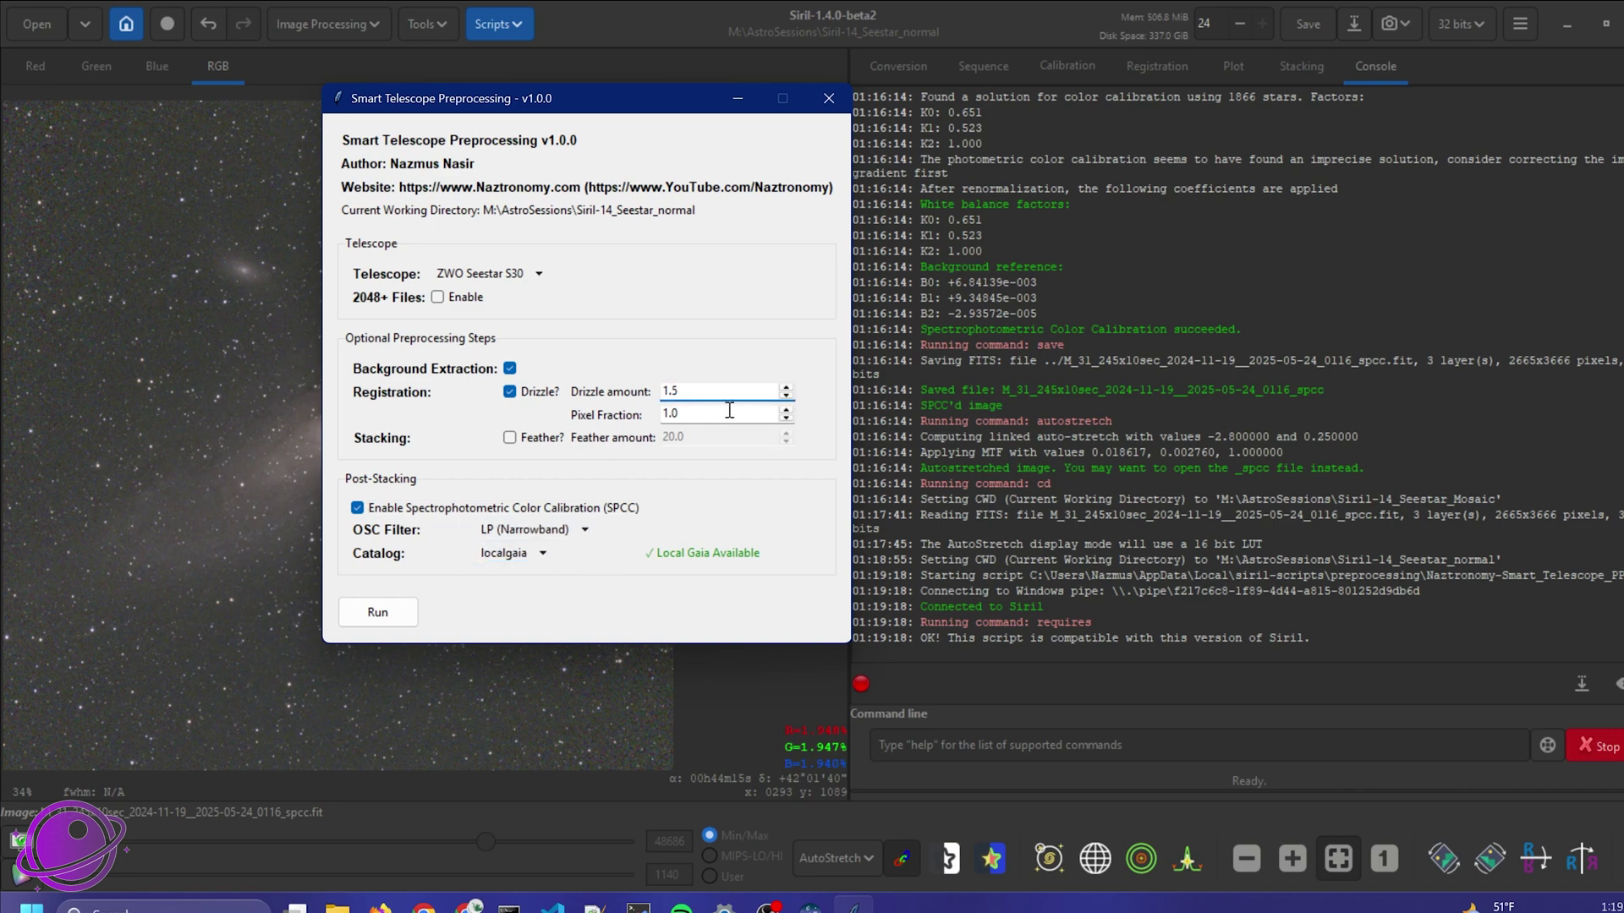
{"action": "type", "text": "5"}
{"action": "left_click", "coordinate": [390, 615]}
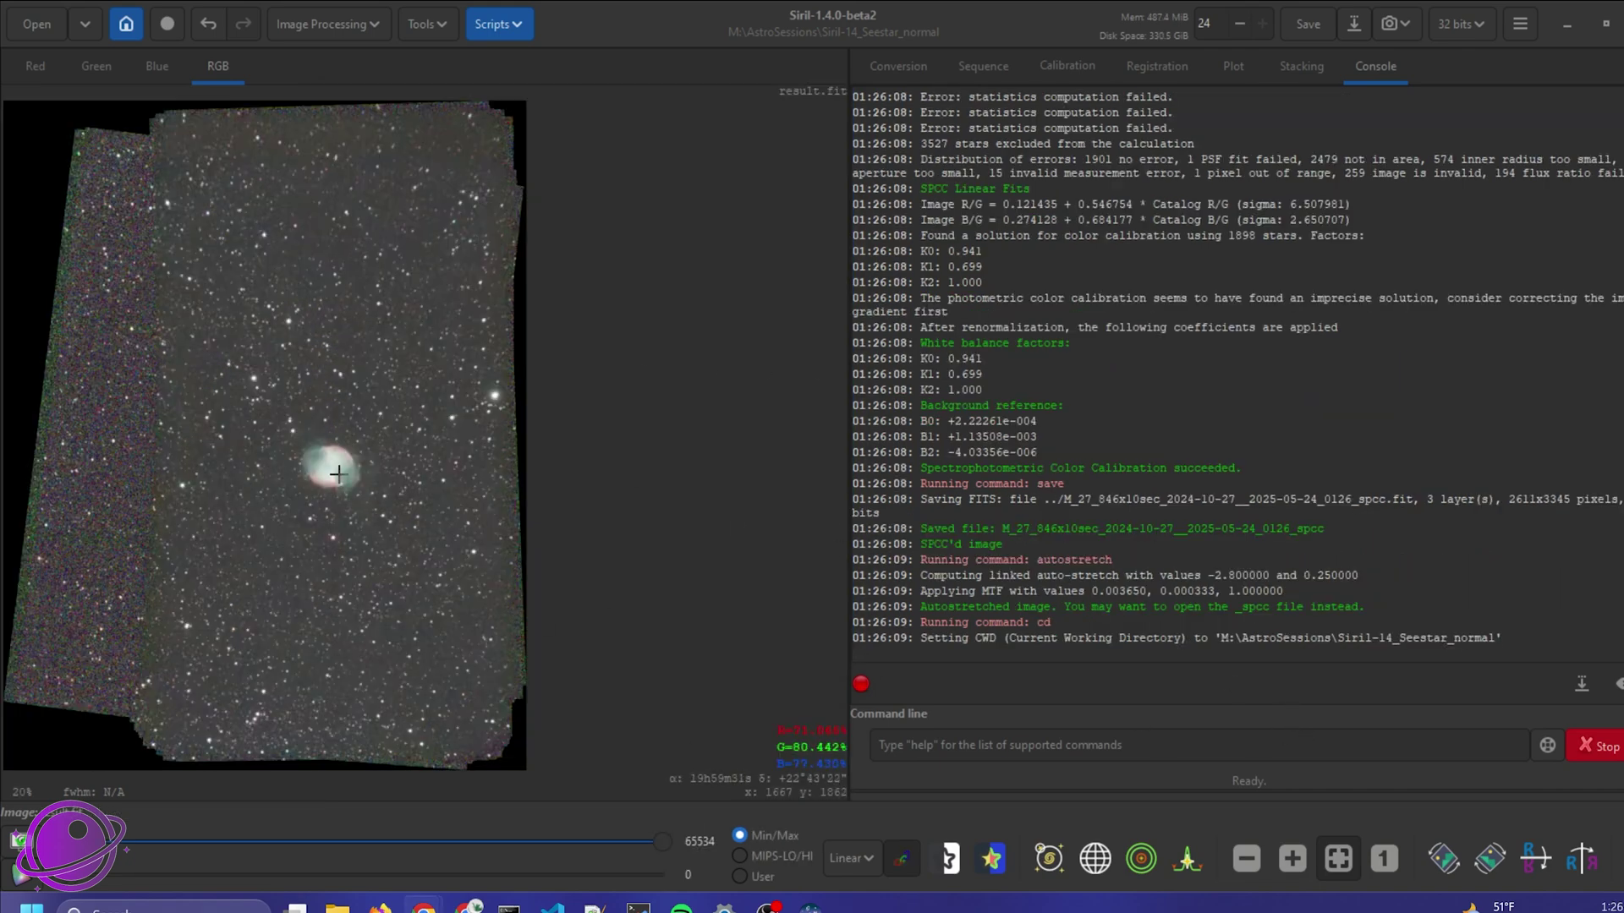
{"action": "scroll", "coordinate": [338, 474], "scroll_direction": "up", "scroll_amount": 2}
{"action": "scroll", "coordinate": [245, 456], "scroll_direction": "down", "scroll_amount": 3}
{"action": "scroll", "coordinate": [138, 340], "scroll_direction": "up", "scroll_amount": 1}
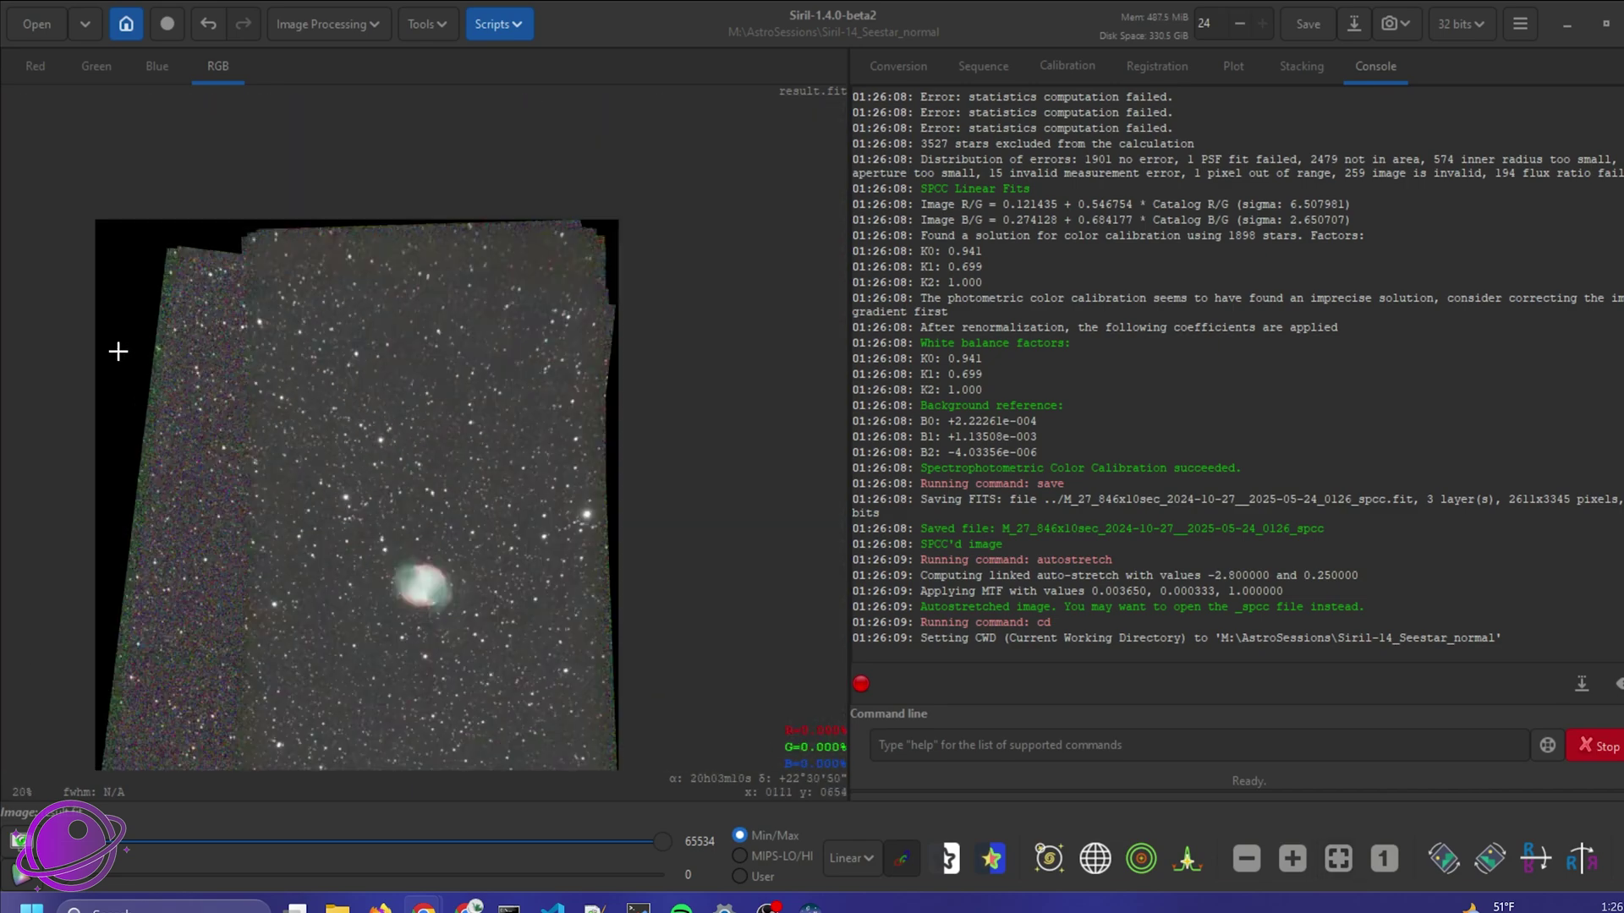
{"action": "scroll", "coordinate": [139, 460], "scroll_direction": "up", "scroll_amount": 2}
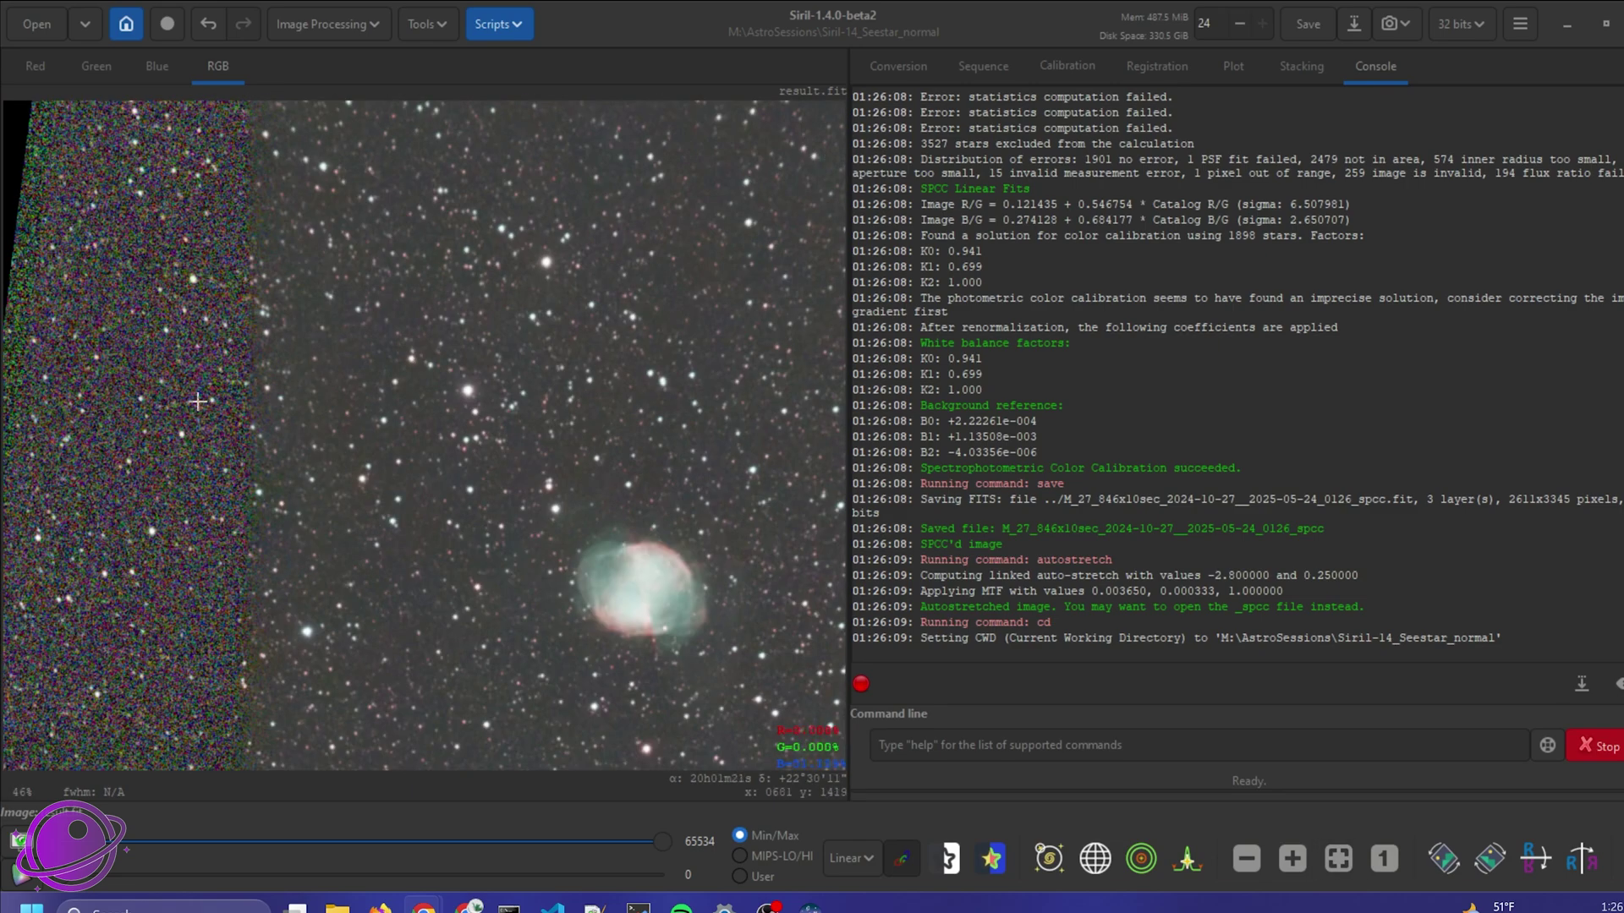
{"action": "scroll", "coordinate": [218, 386], "scroll_direction": "down", "scroll_amount": 2}
{"action": "scroll", "coordinate": [465, 447], "scroll_direction": "up", "scroll_amount": 2}
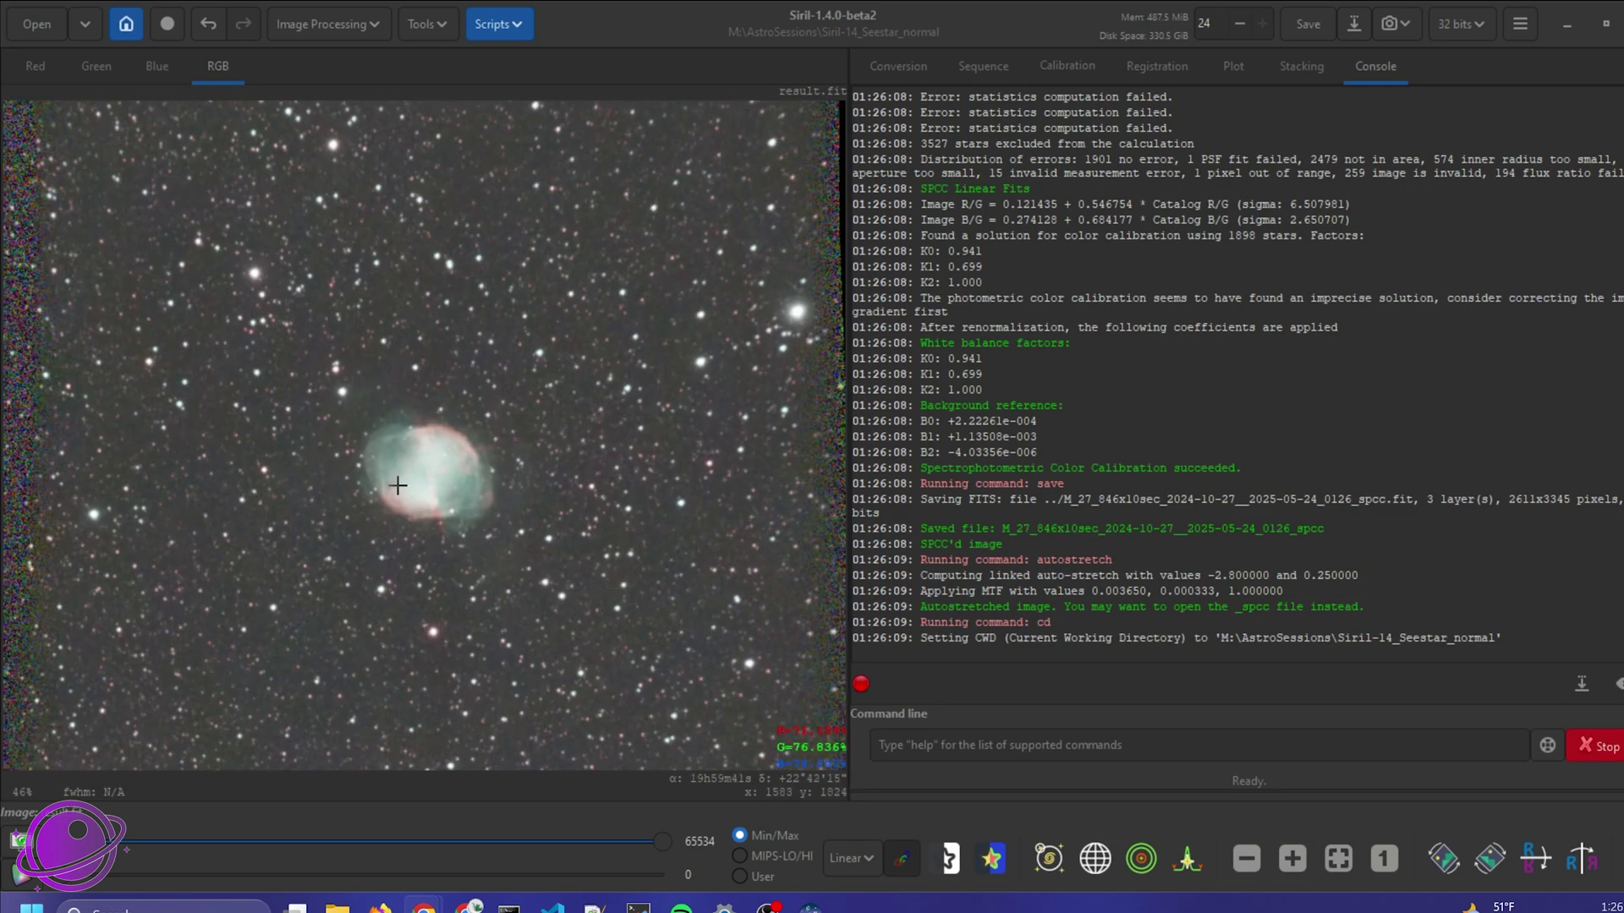
{"action": "scroll", "coordinate": [523, 547], "scroll_direction": "down", "scroll_amount": 2}
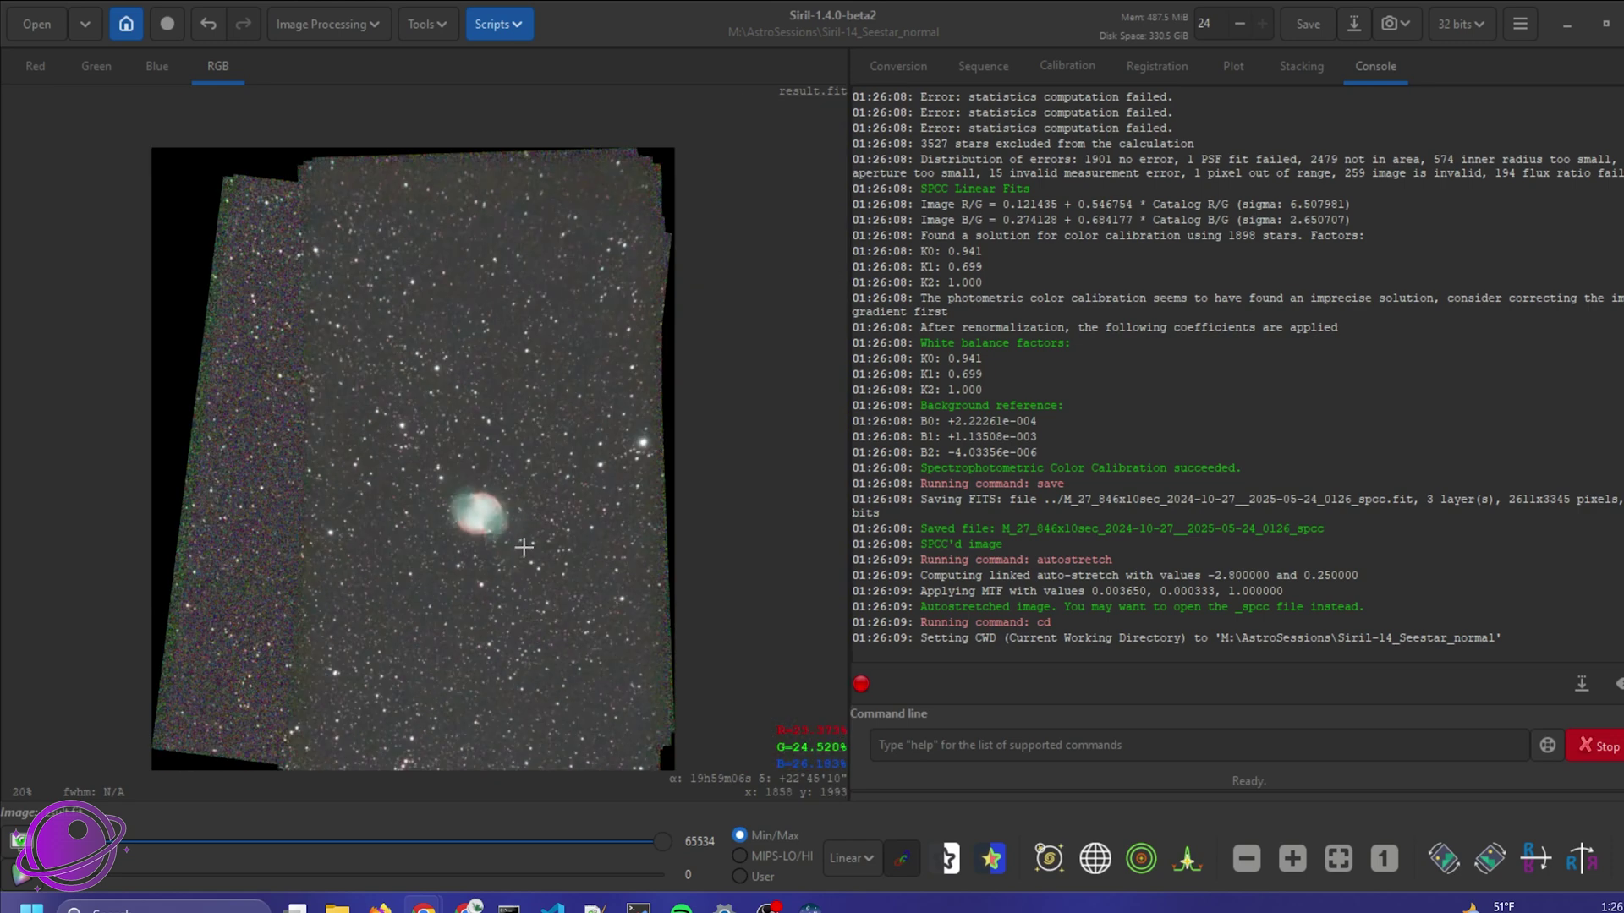
- Load the M_27 _spcc.fit stack and switch its display from Linear to AutoStretch
{"action": "left_click", "coordinate": [126, 26]}
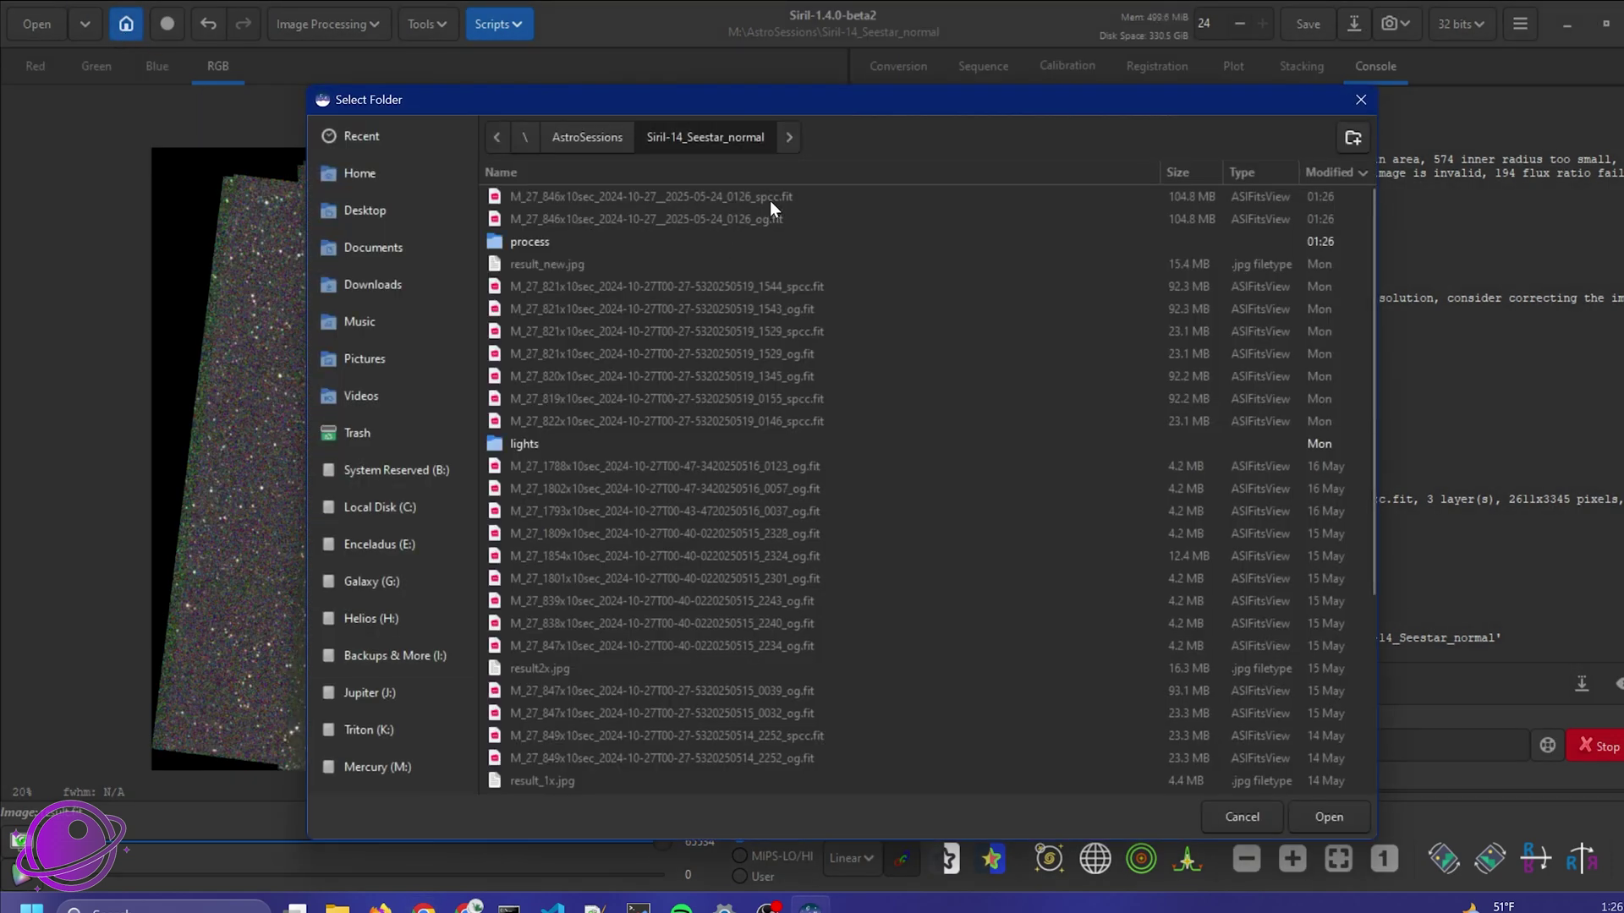
{"action": "left_click", "coordinate": [1361, 99]}
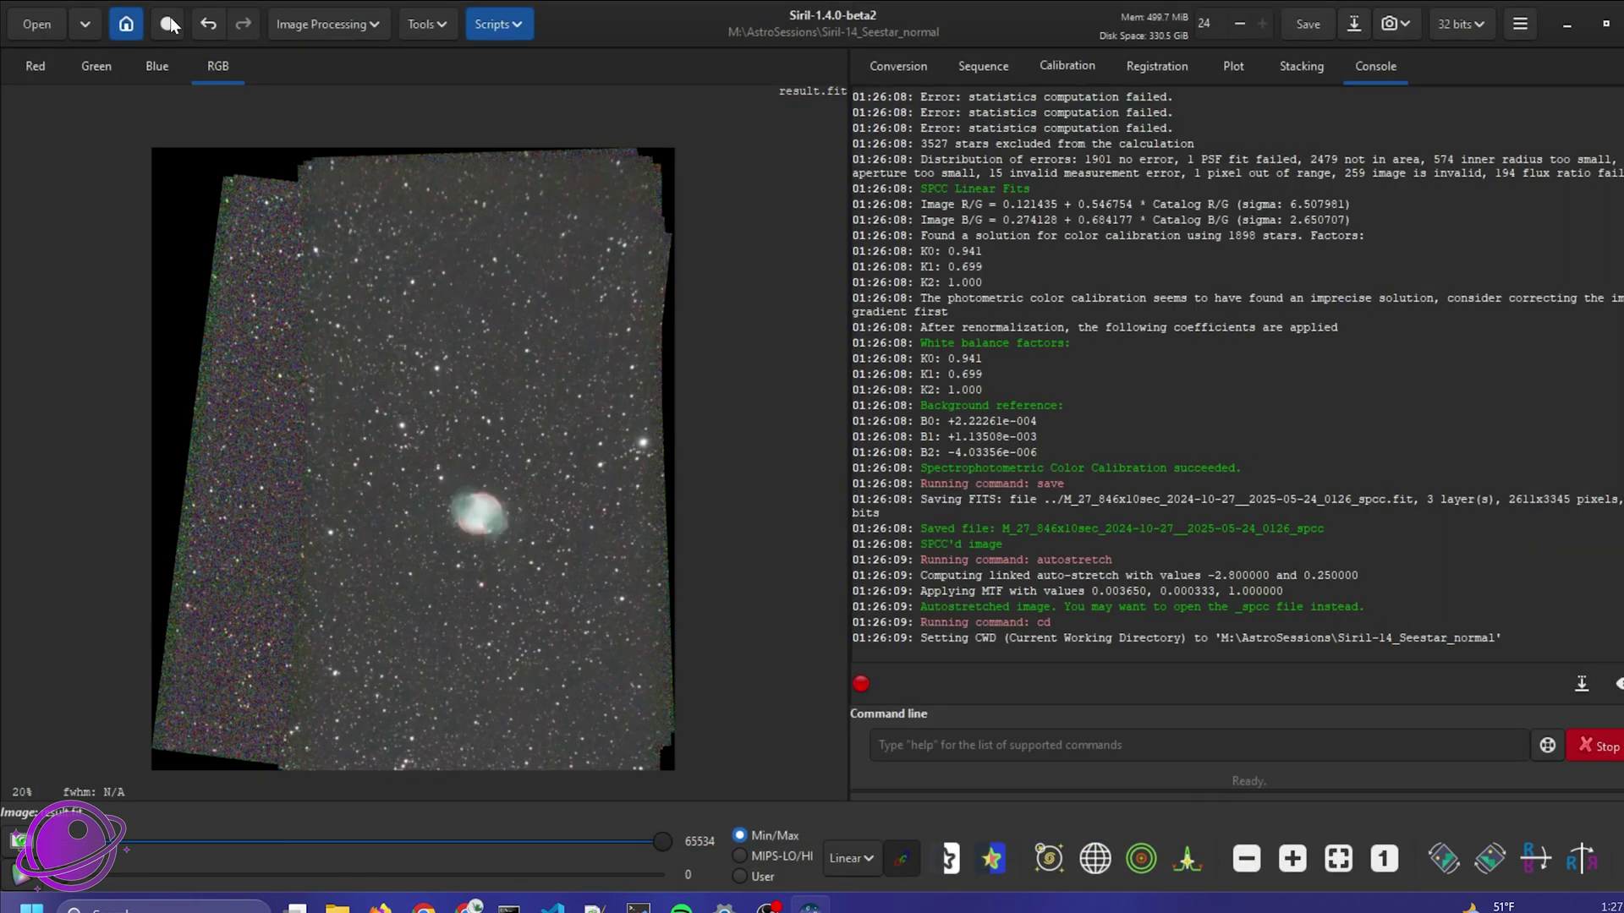
{"action": "left_click", "coordinate": [35, 15]}
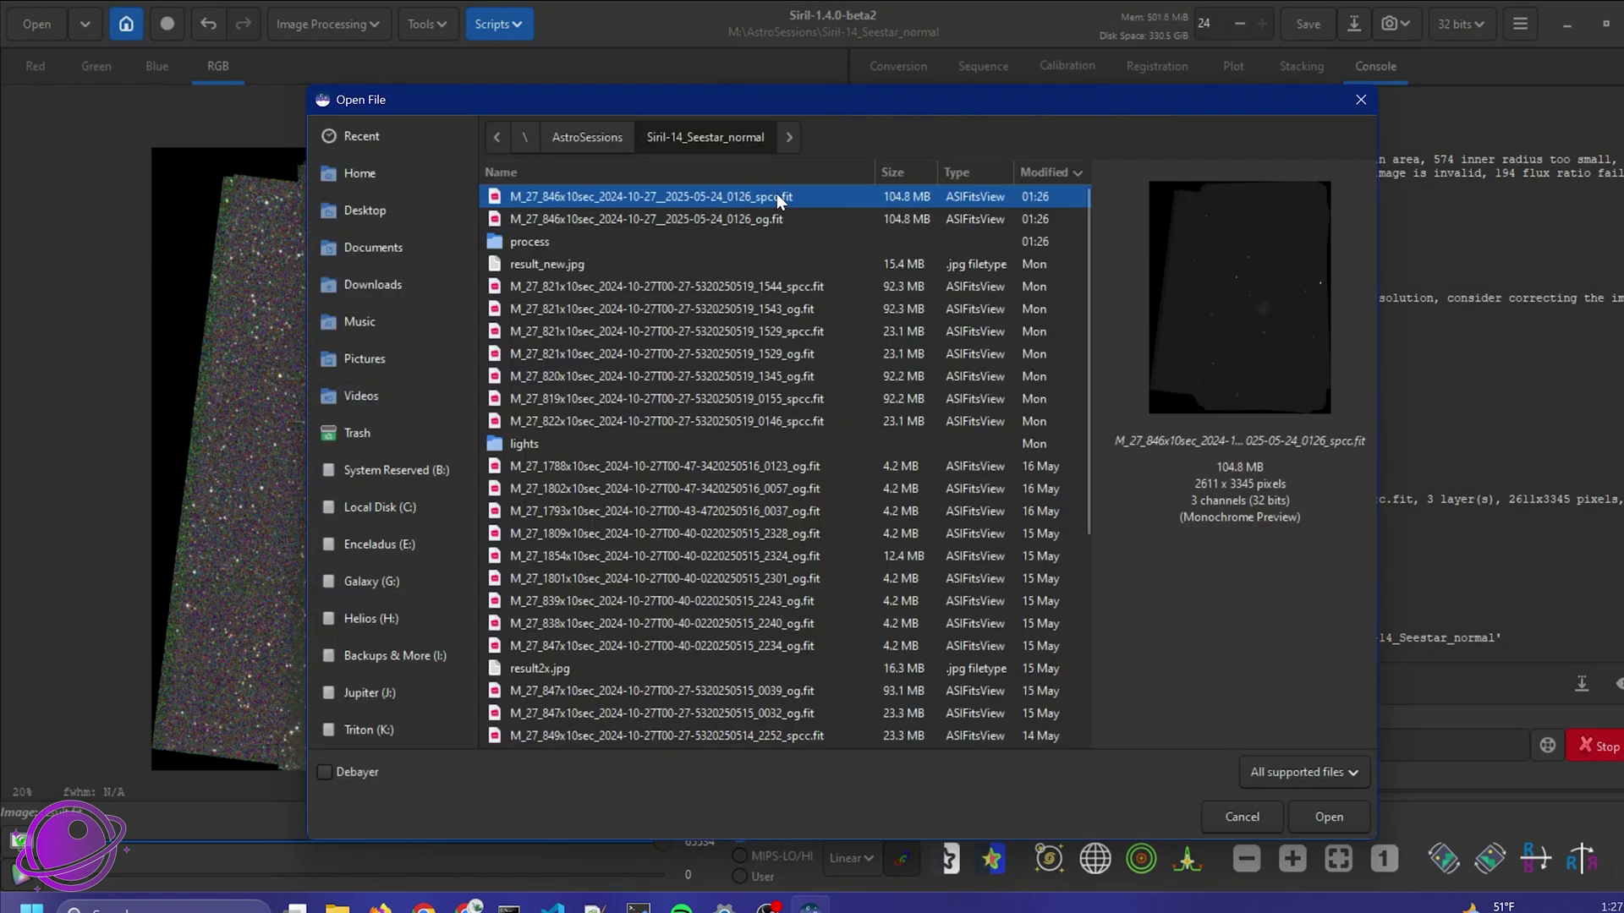
{"action": "double_click", "coordinate": [776, 194]}
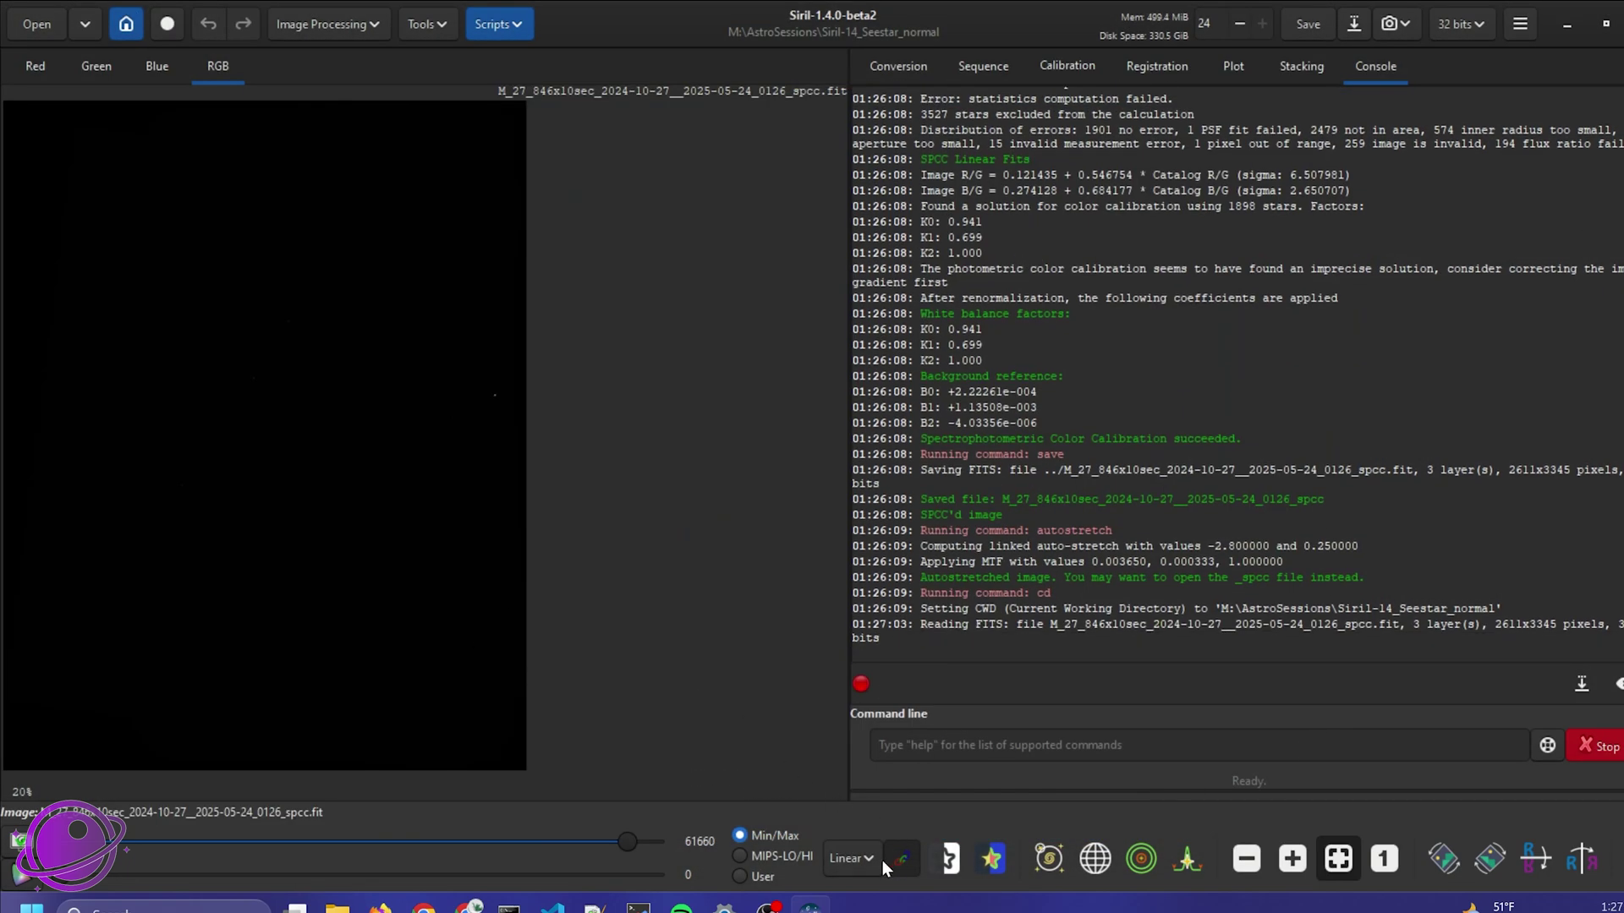
{"action": "left_click", "coordinate": [878, 859]}
{"action": "left_click", "coordinate": [876, 773]}
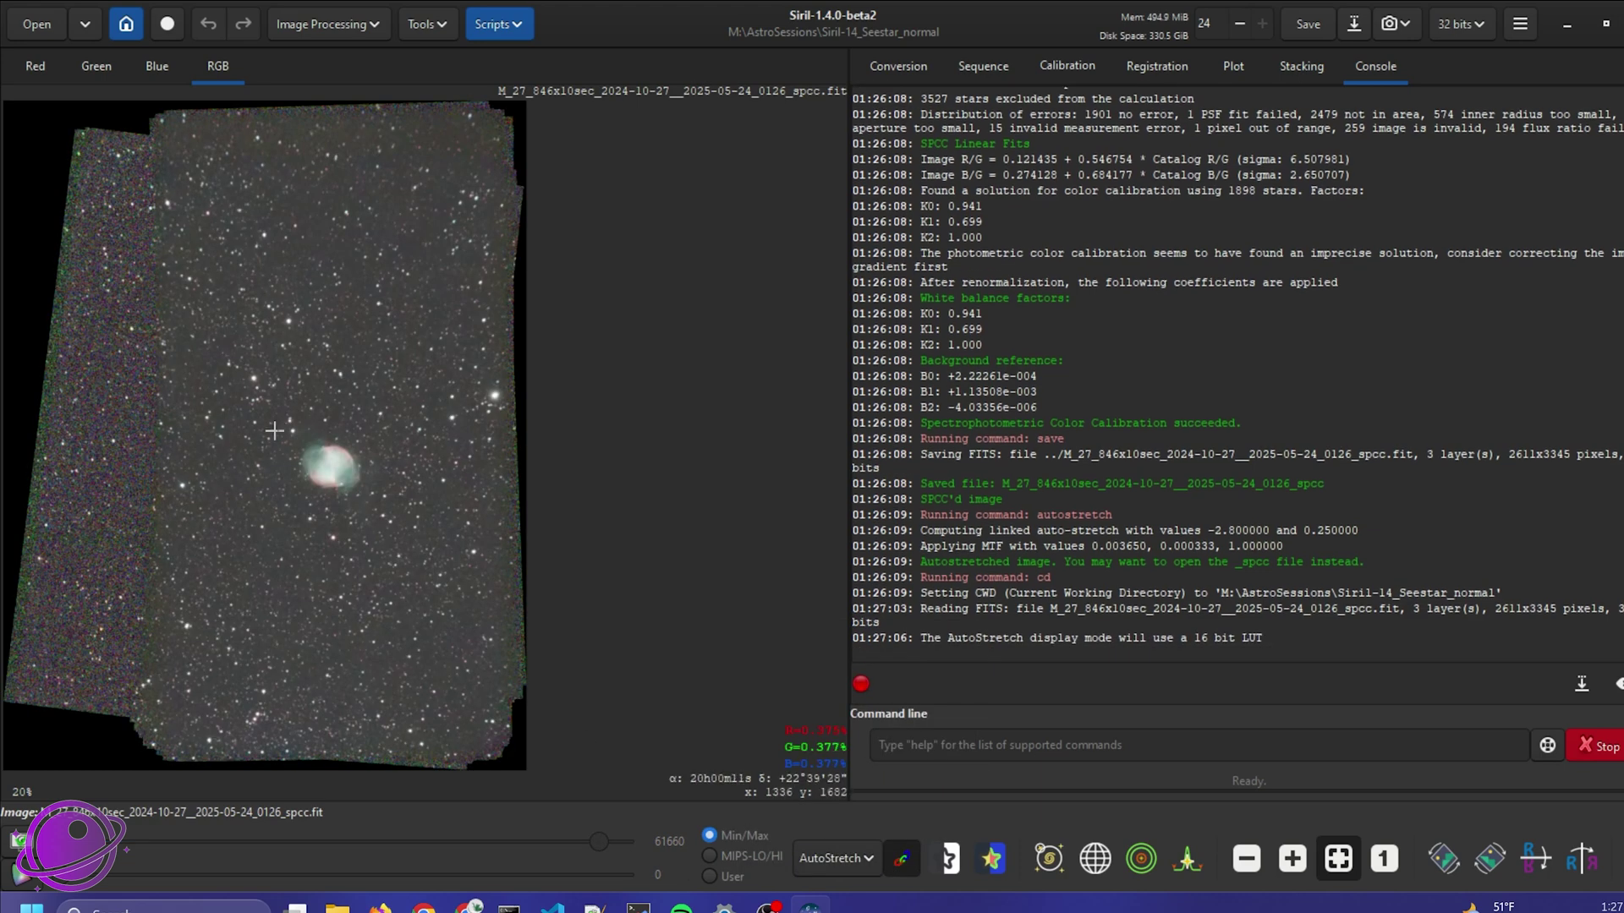
{"action": "scroll", "coordinate": [389, 461], "scroll_direction": "down", "scroll_amount": 3}
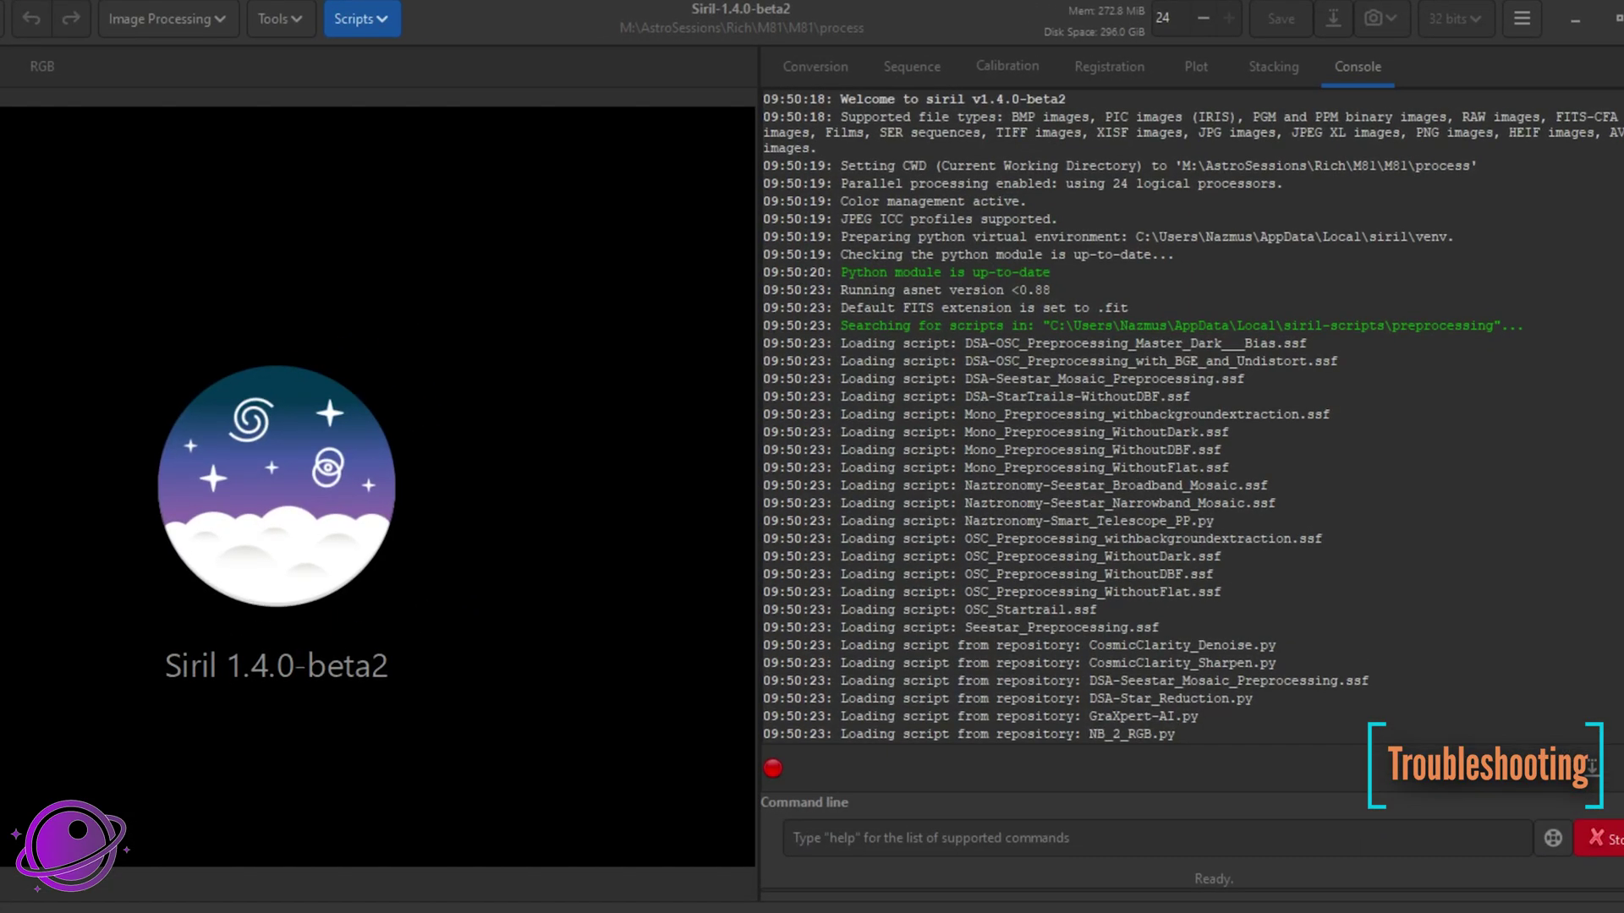
- Show the Scripts page of Preferences, scrolled down to Reset python venv
{"action": "left_click", "coordinate": [1520, 27]}
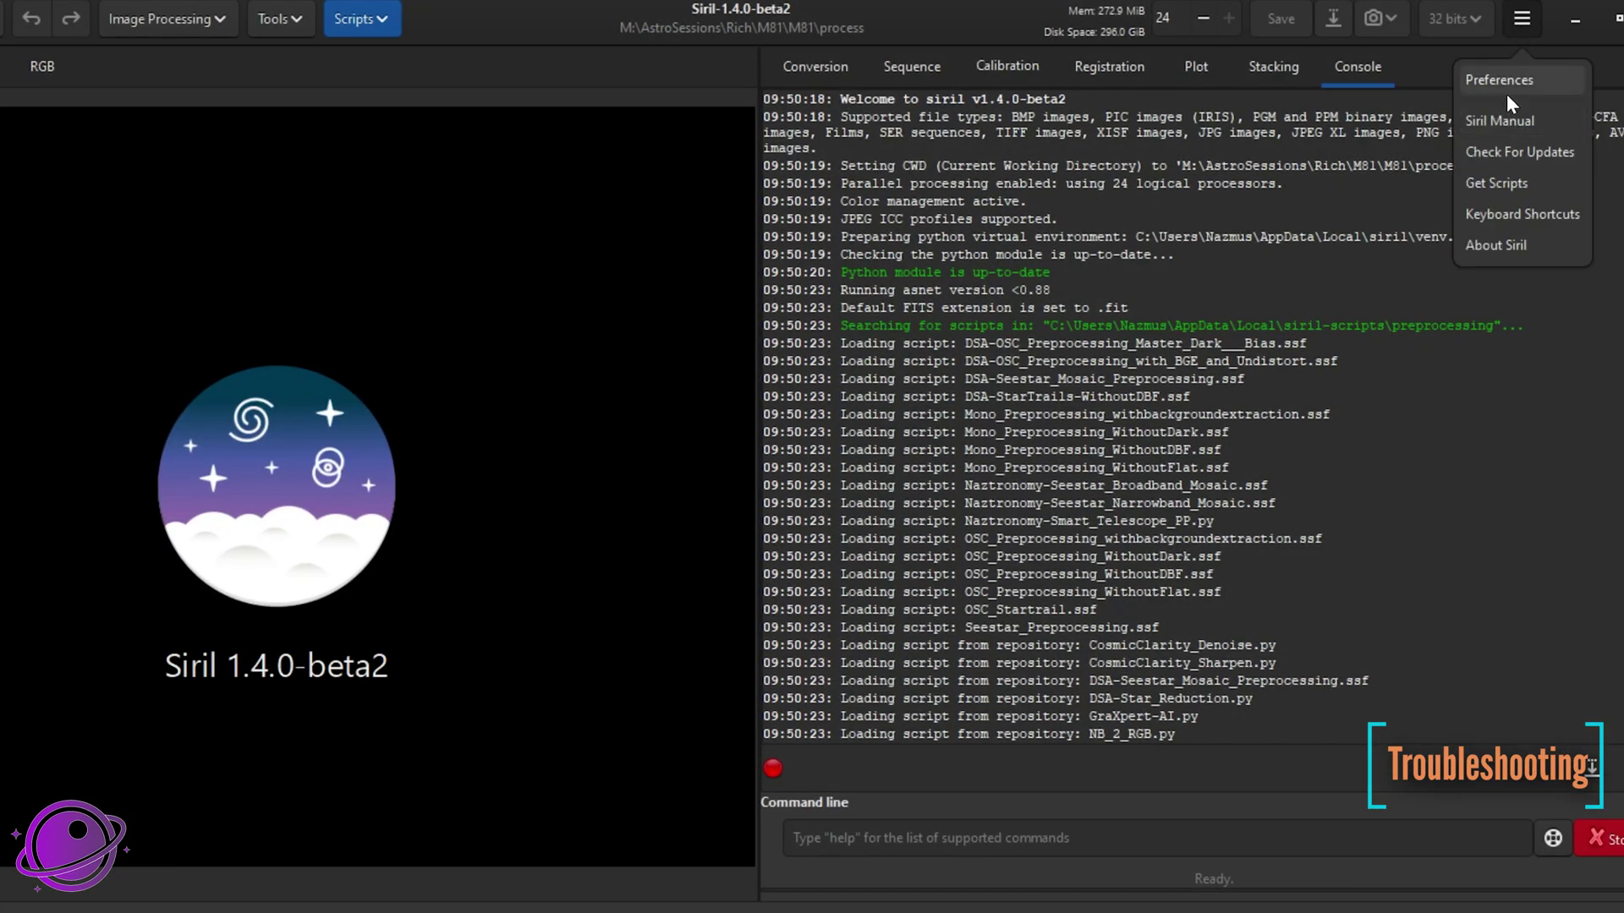
{"action": "left_click", "coordinate": [1506, 84]}
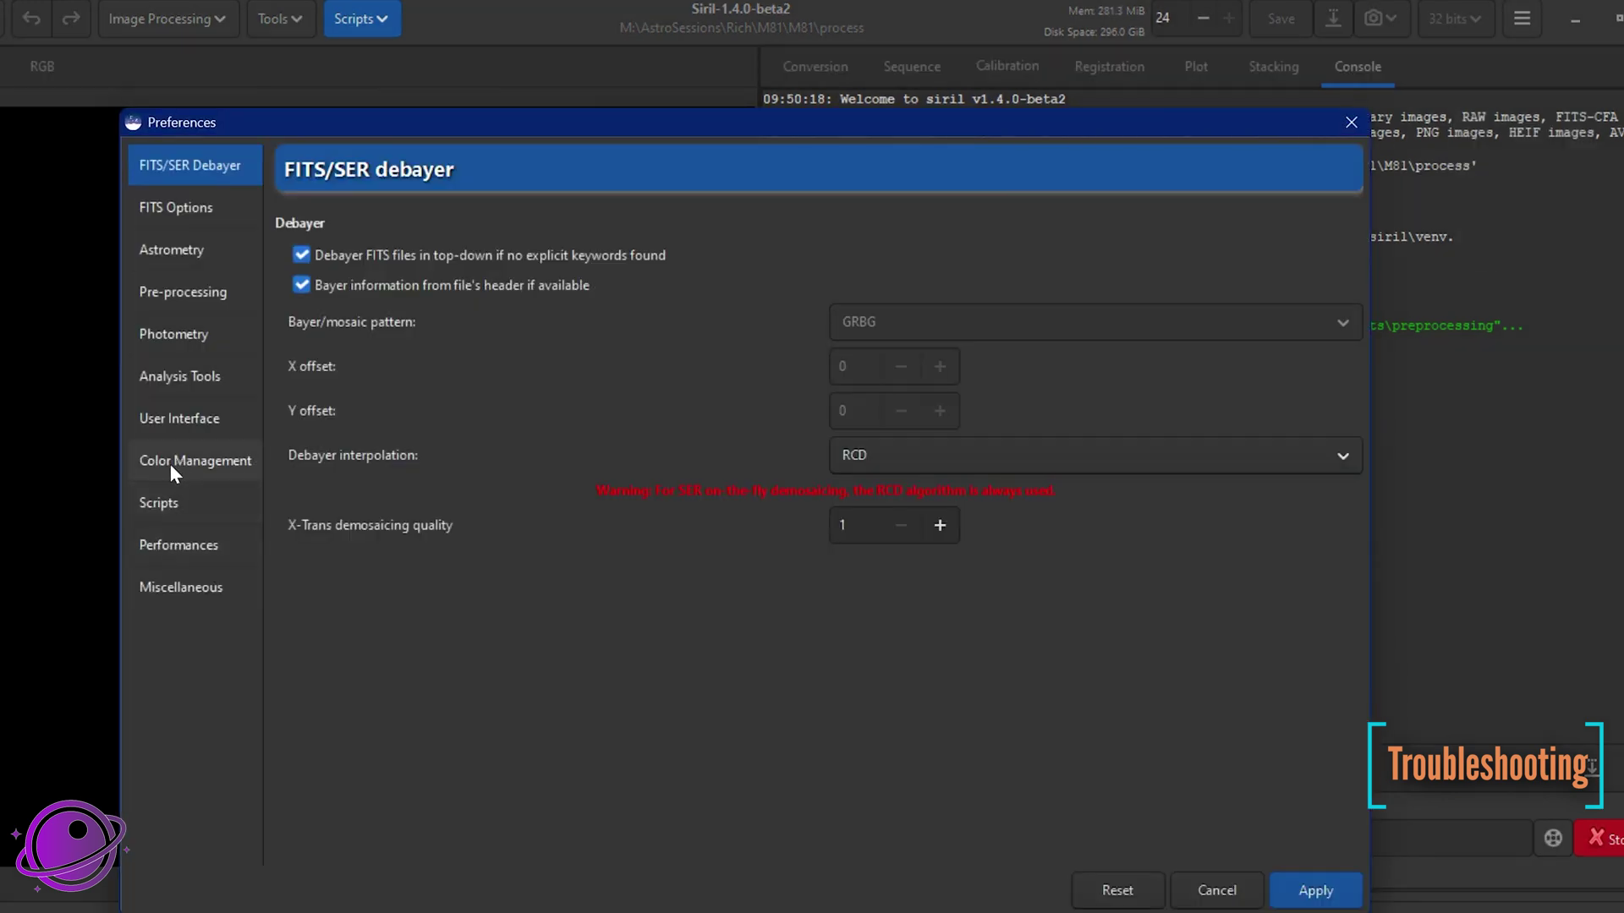
{"action": "left_click", "coordinate": [167, 499]}
{"action": "scroll", "coordinate": [1030, 510], "scroll_direction": "down", "scroll_amount": 1}
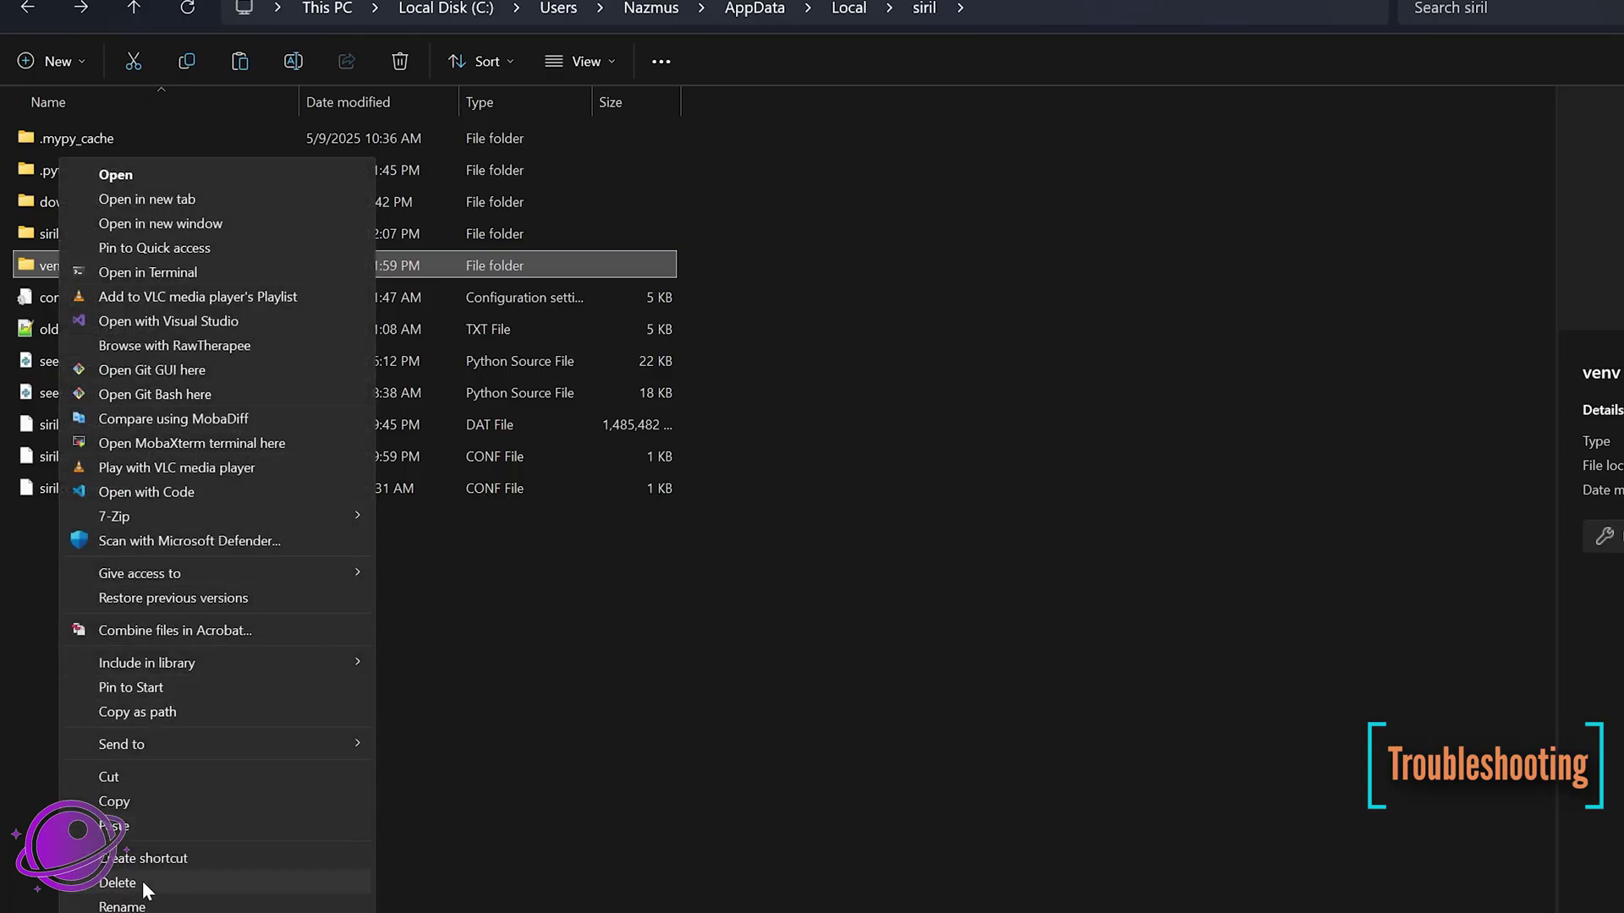
- Delete the Python venv folder from AppData\Local\siril
{"action": "left_click", "coordinate": [118, 883]}
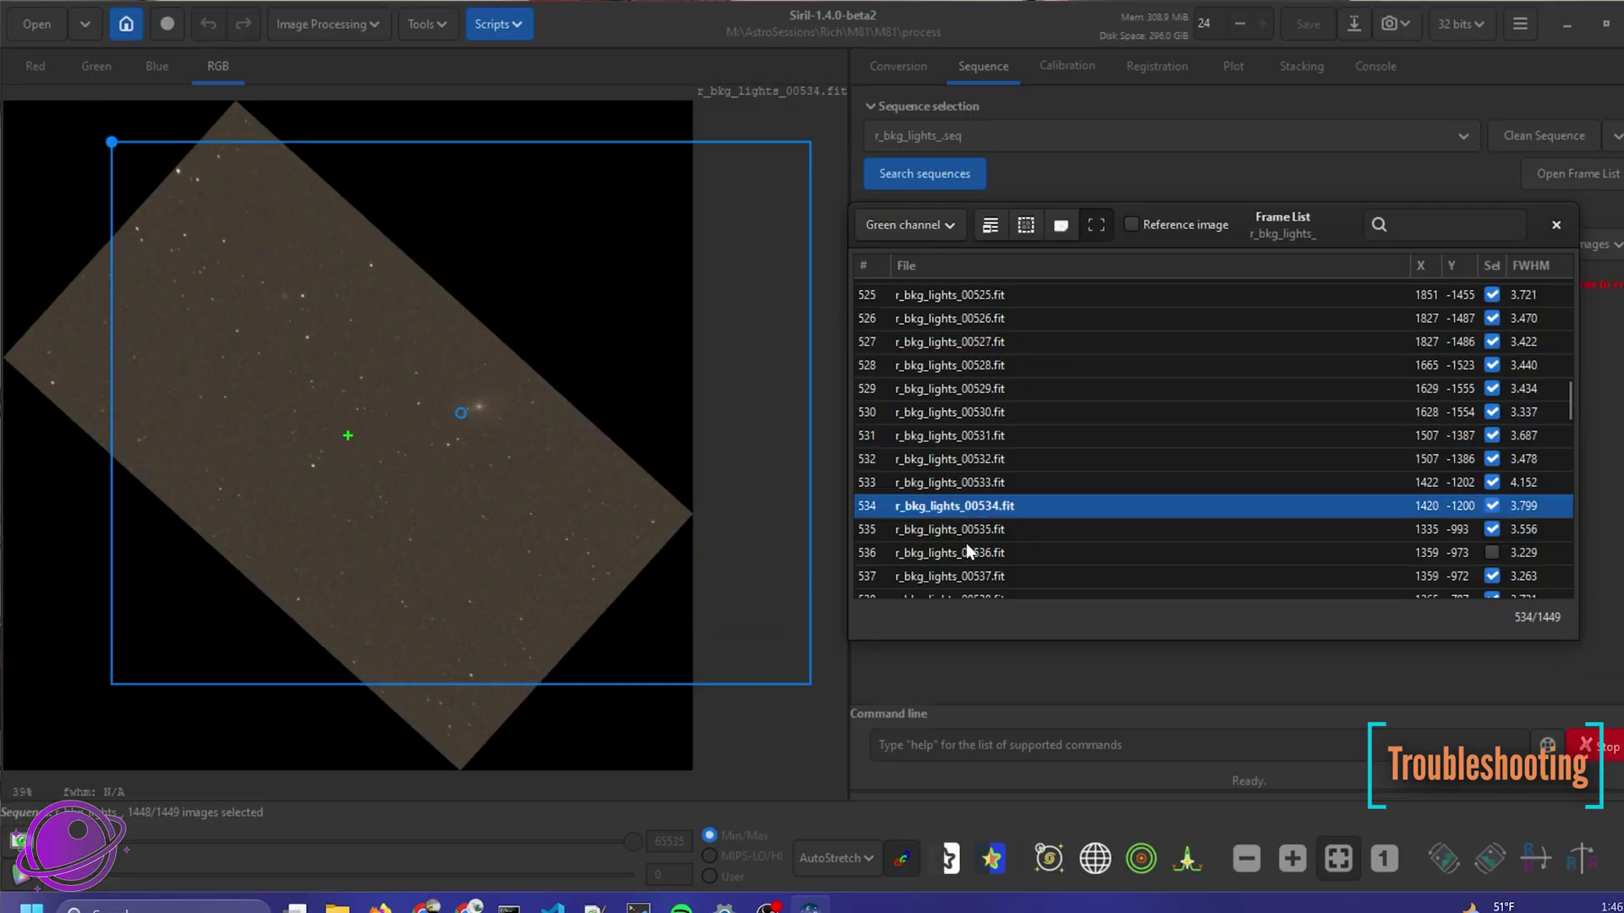
- View blank frame 536, toggle its selection on and back off so it stays excluded
{"action": "left_click", "coordinate": [966, 552]}
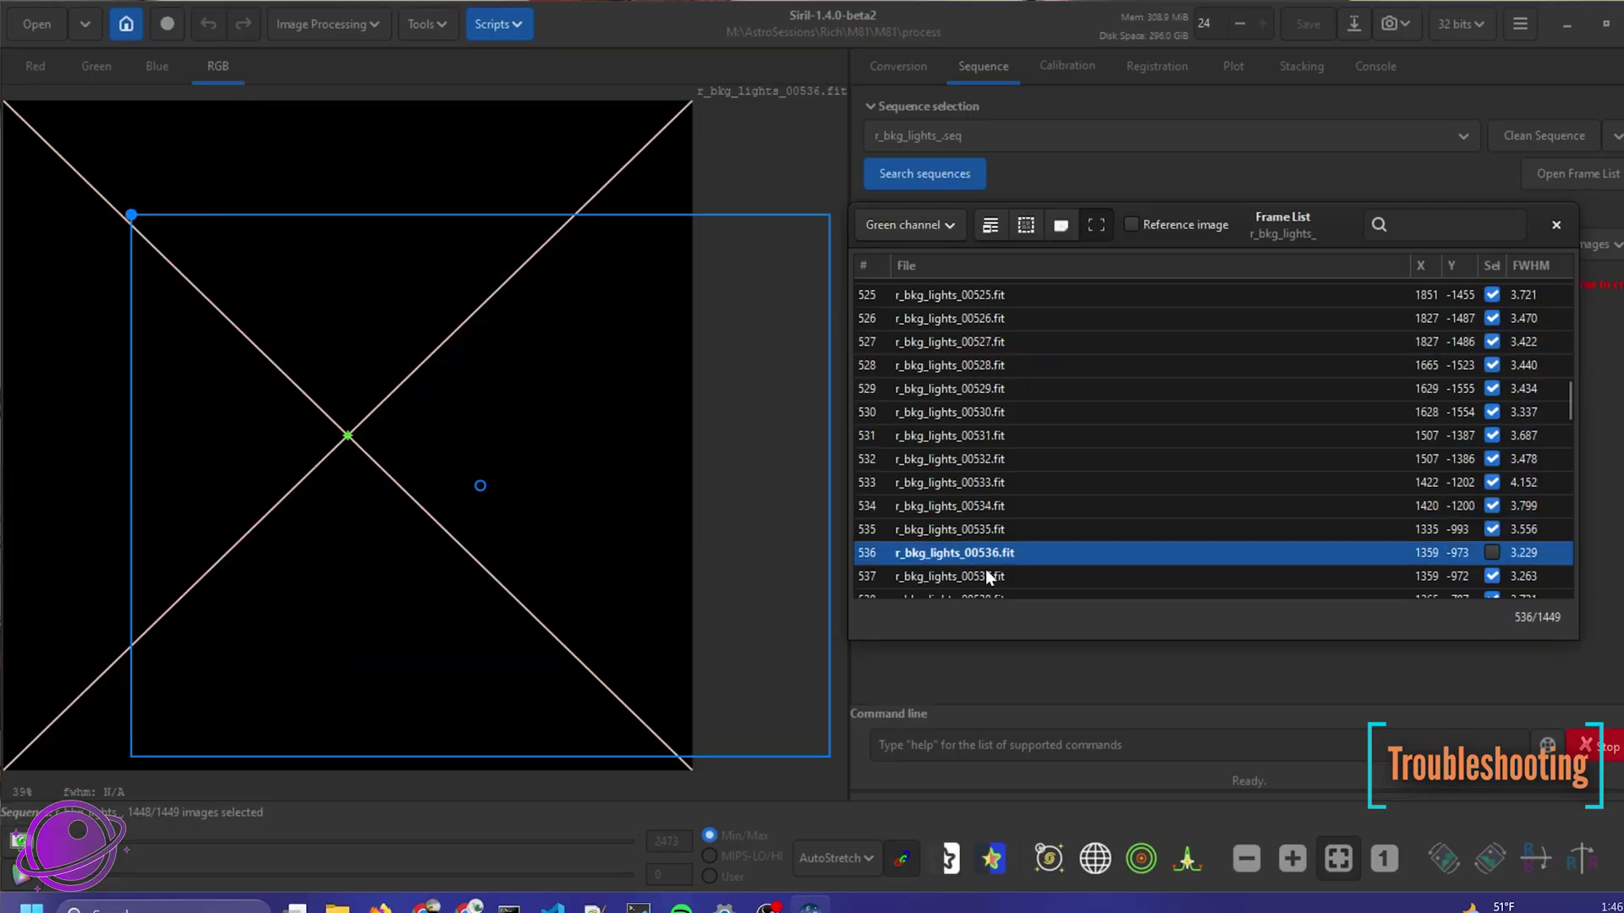
{"action": "left_click", "coordinate": [1496, 553]}
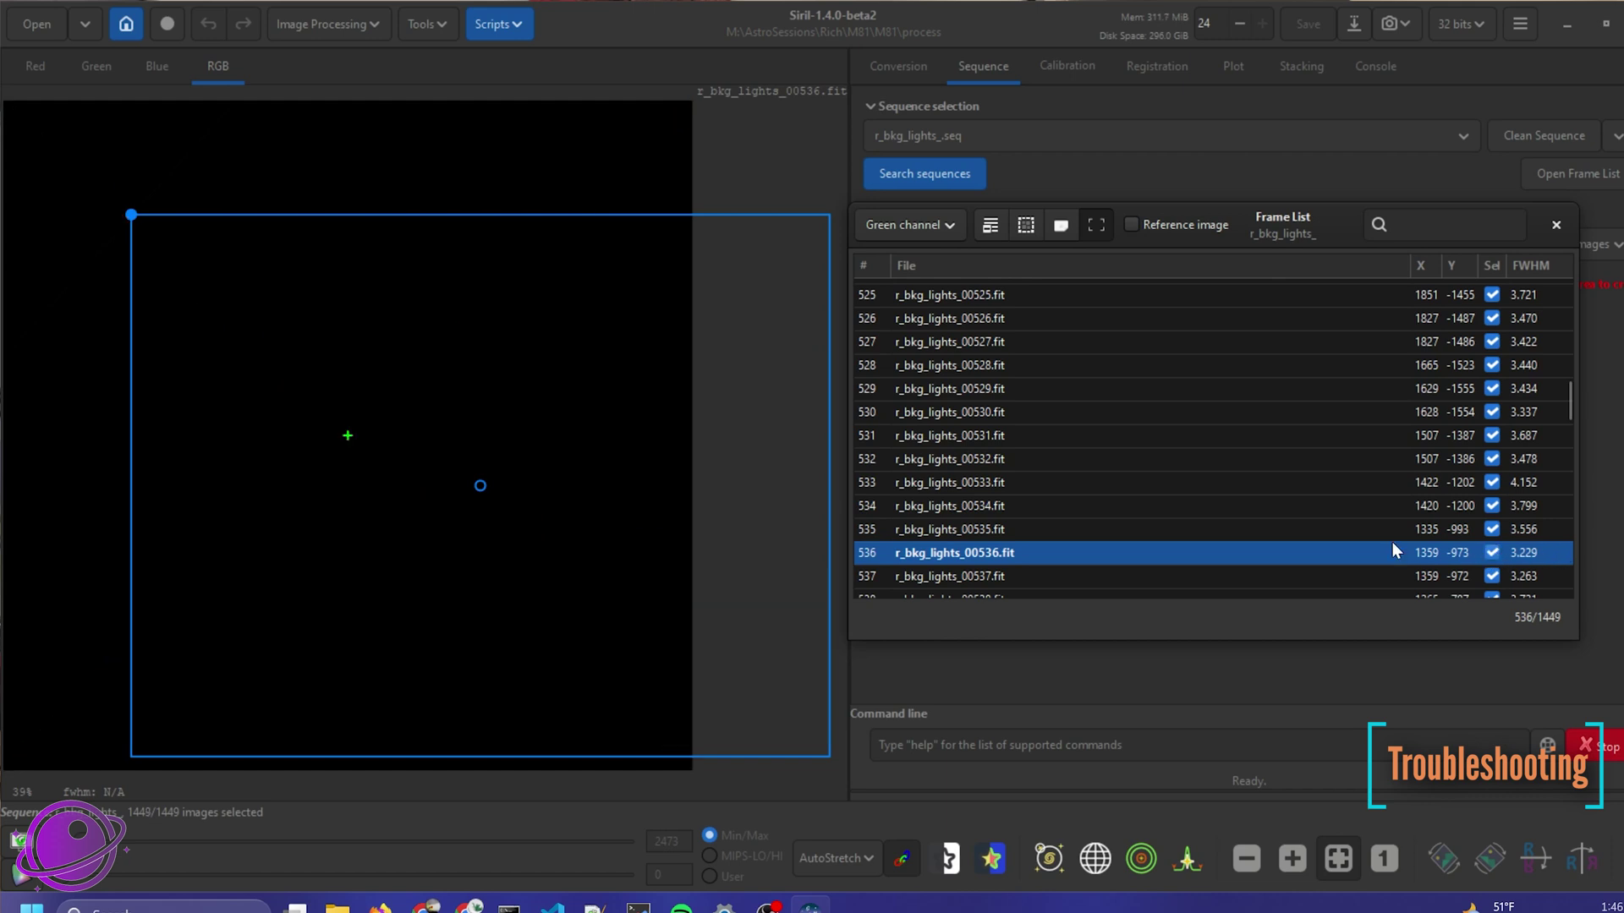
{"action": "left_click", "coordinate": [1491, 553]}
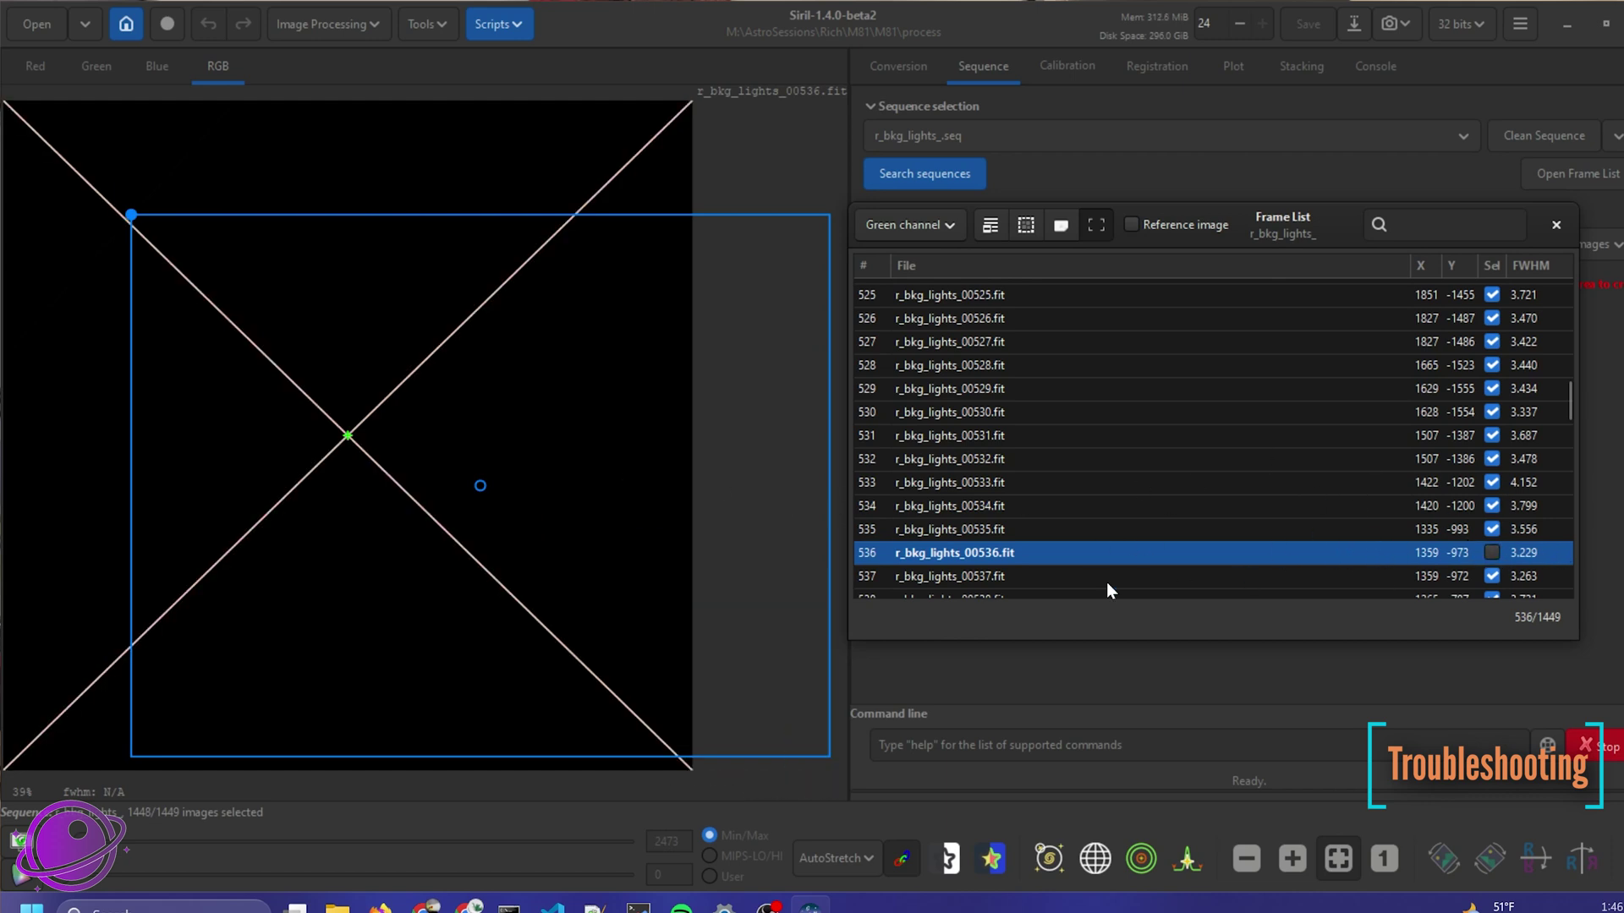
- Step through the following registered frames starting at 537
{"action": "scroll", "coordinate": [1506, 512], "scroll_direction": "down", "scroll_amount": 1}
{"action": "scroll", "coordinate": [1417, 506], "scroll_direction": "down", "scroll_amount": 2}
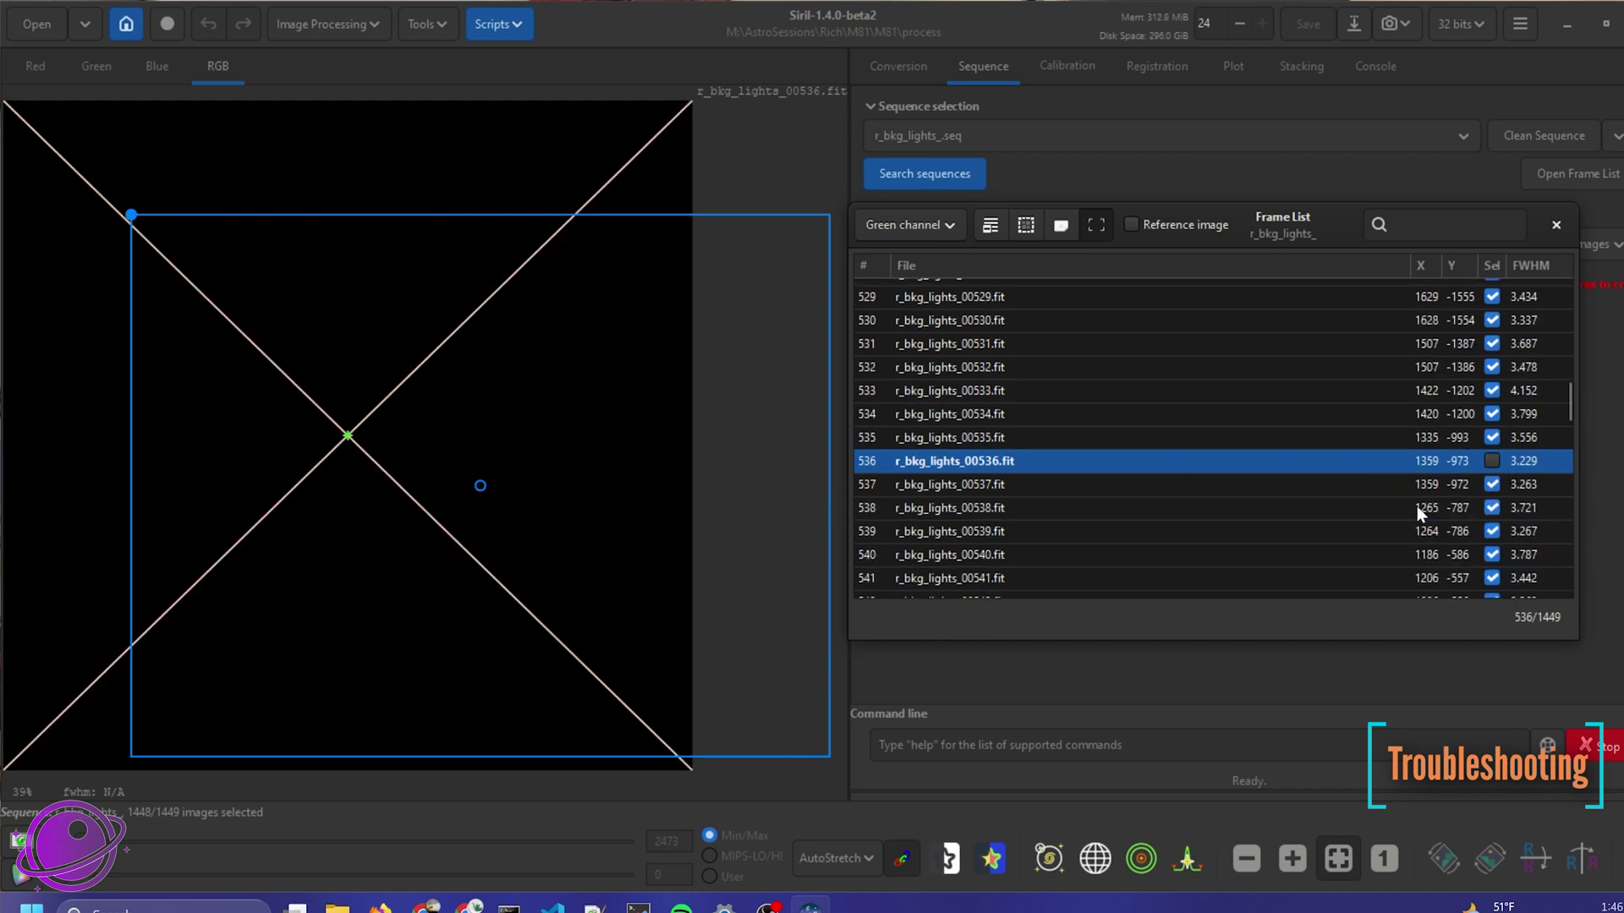
{"action": "left_click", "coordinate": [896, 446]}
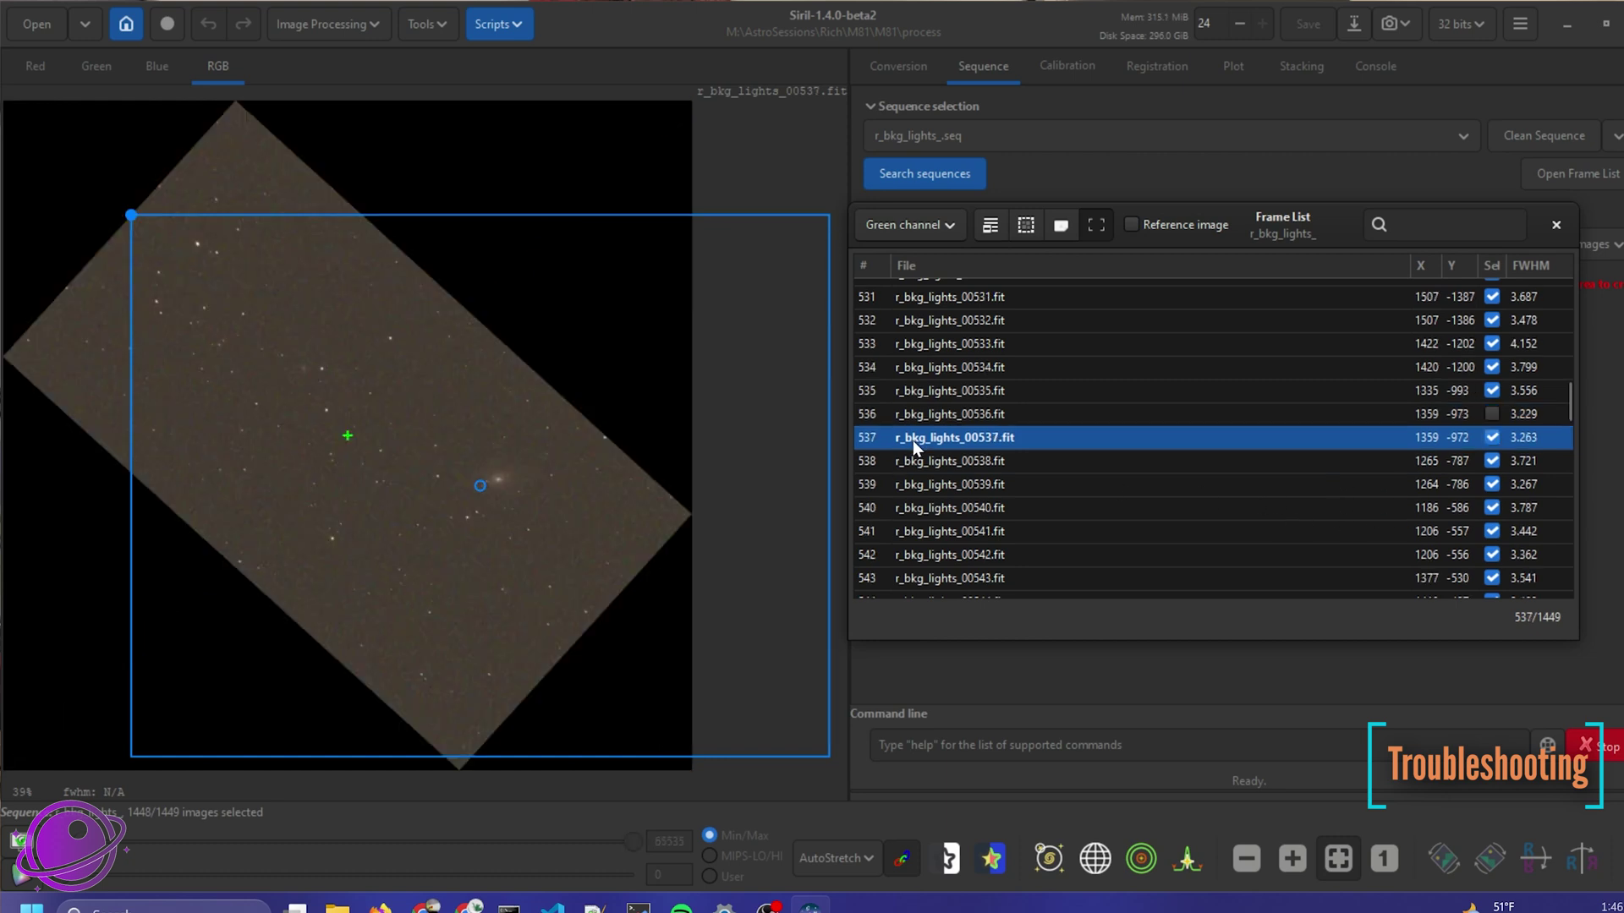
{"action": "left_click", "coordinate": [916, 463]}
{"action": "left_click", "coordinate": [927, 486]}
{"action": "left_click", "coordinate": [943, 531]}
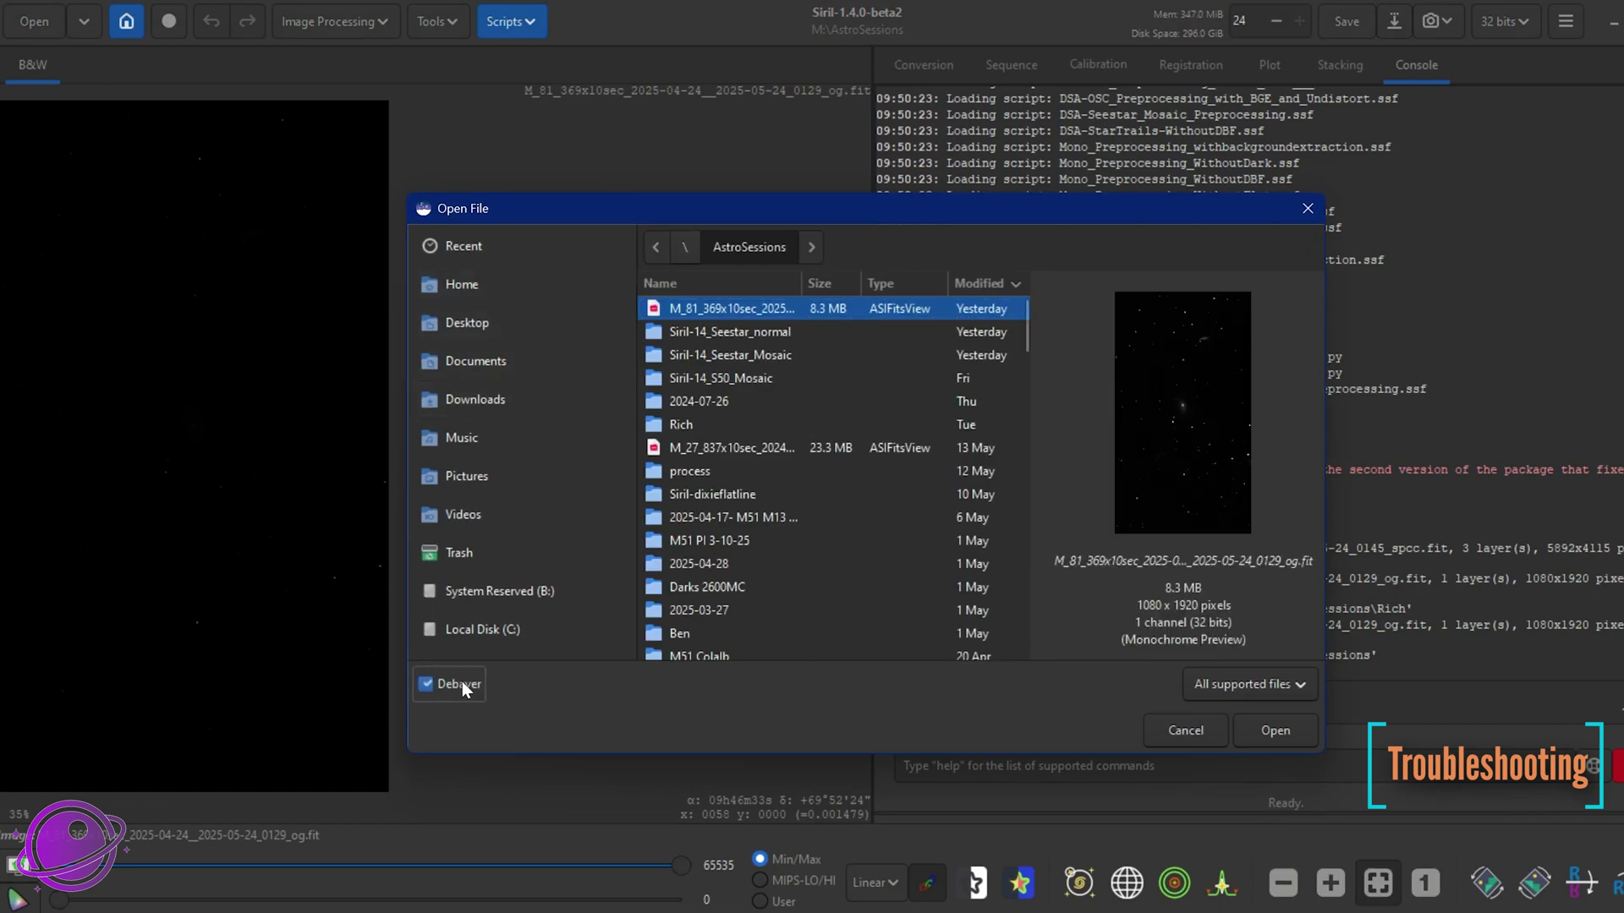
- Open M_81 og.fit with Debayer enabled so it loads in colour
{"action": "left_click", "coordinate": [1255, 731]}
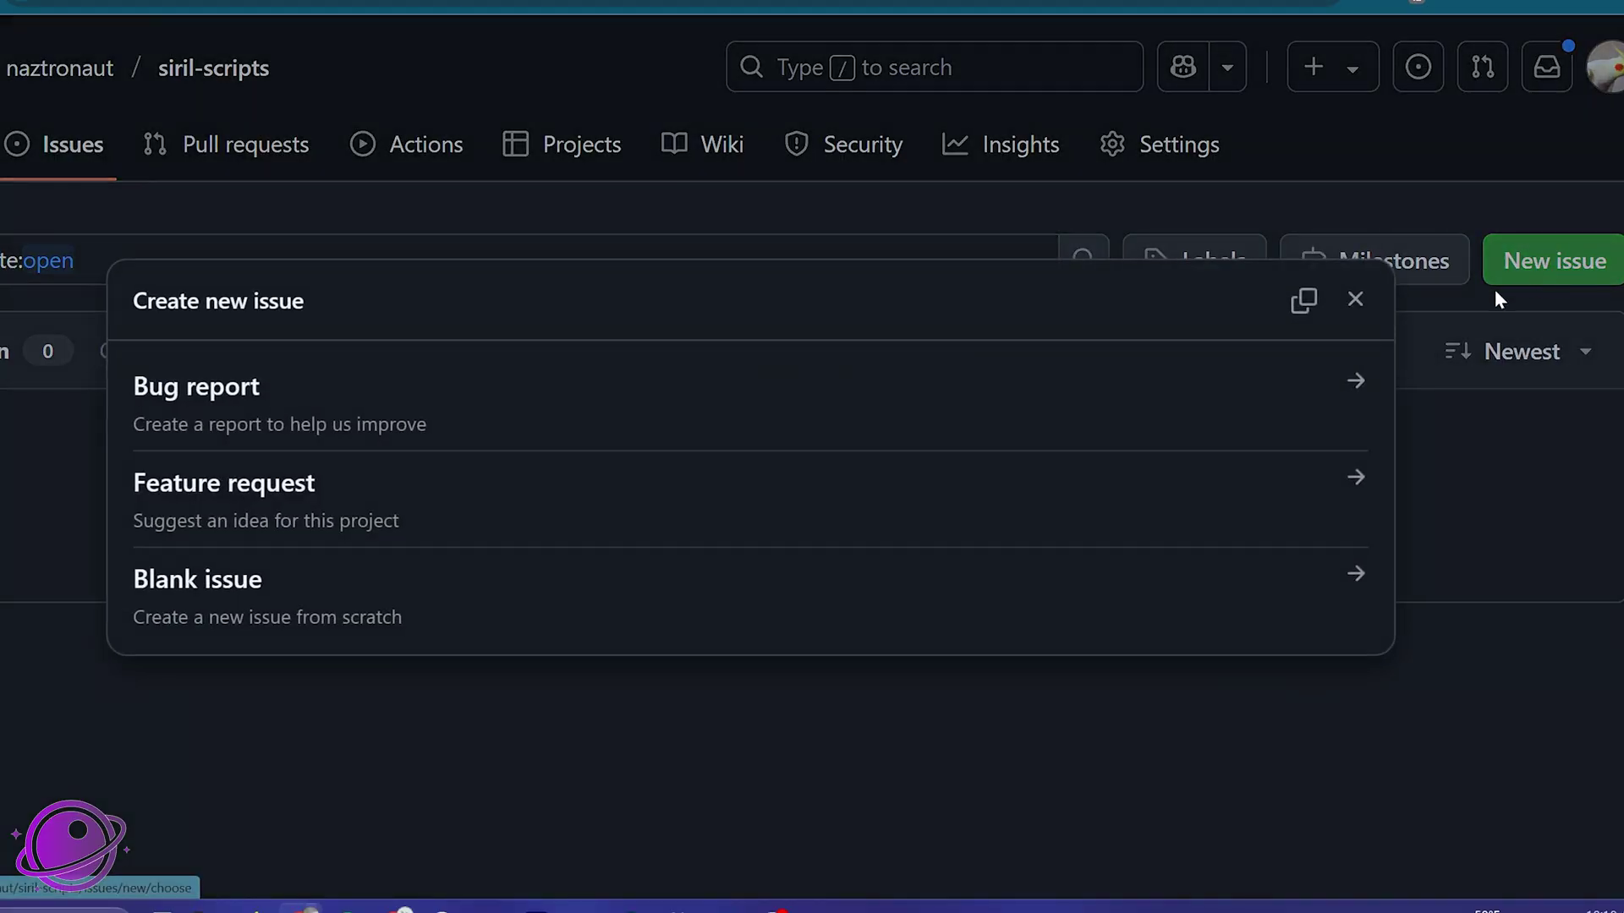
- Choose Bug report for a new siril-scripts issue and scroll through its template
{"action": "left_click", "coordinate": [185, 417]}
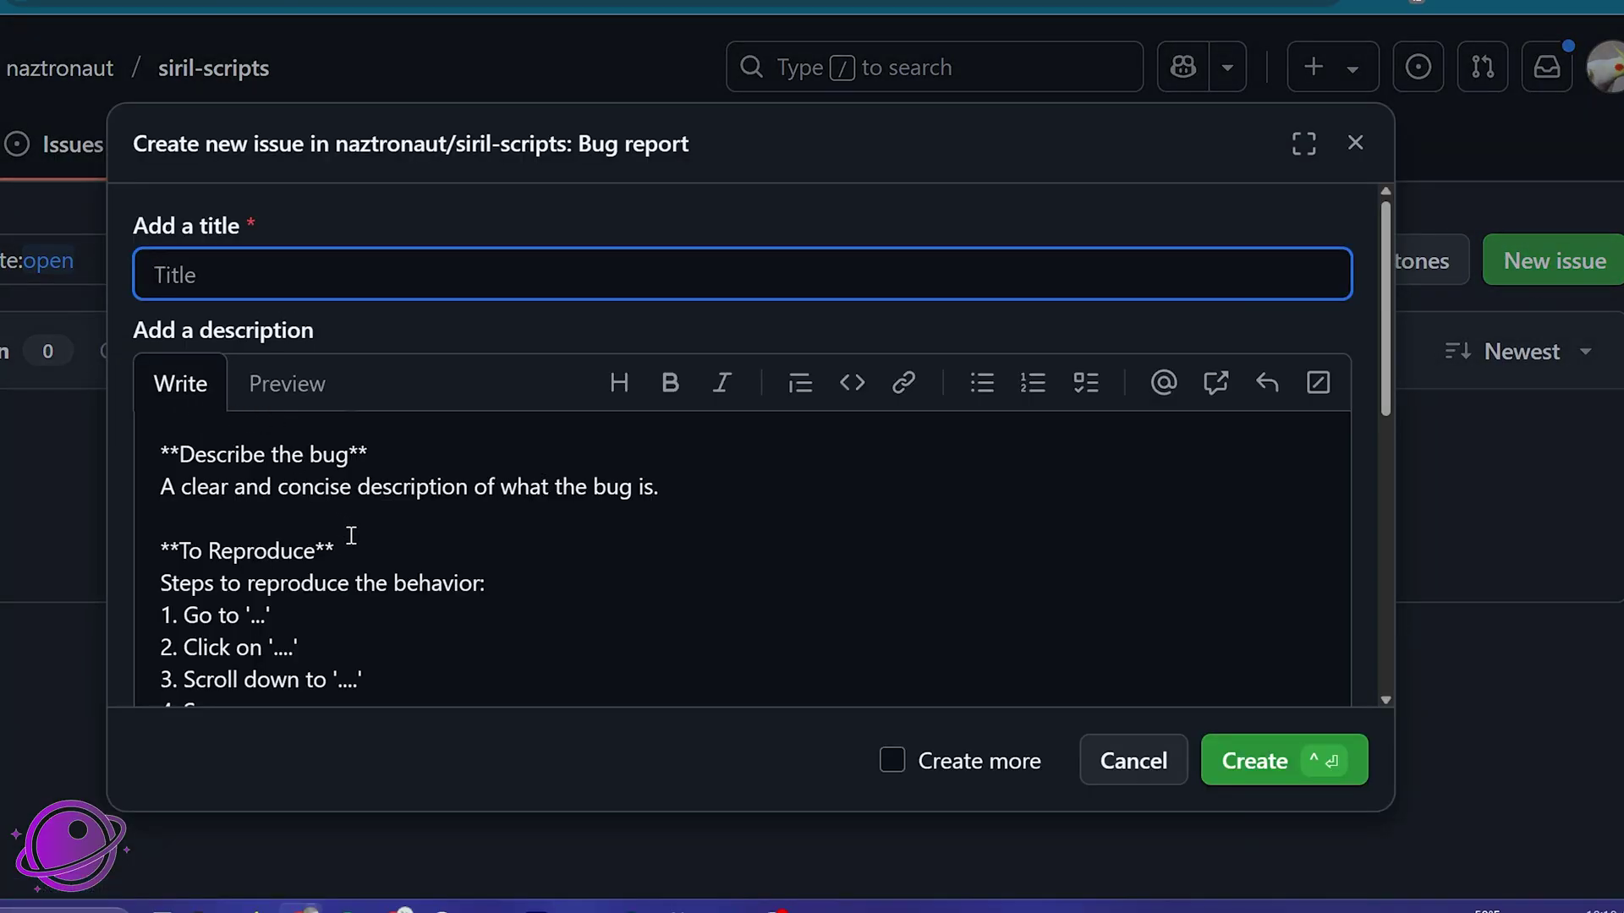
{"action": "scroll", "coordinate": [361, 541], "scroll_direction": "down", "scroll_amount": 4}
{"action": "scroll", "coordinate": [361, 541], "scroll_direction": "down", "scroll_amount": 3}
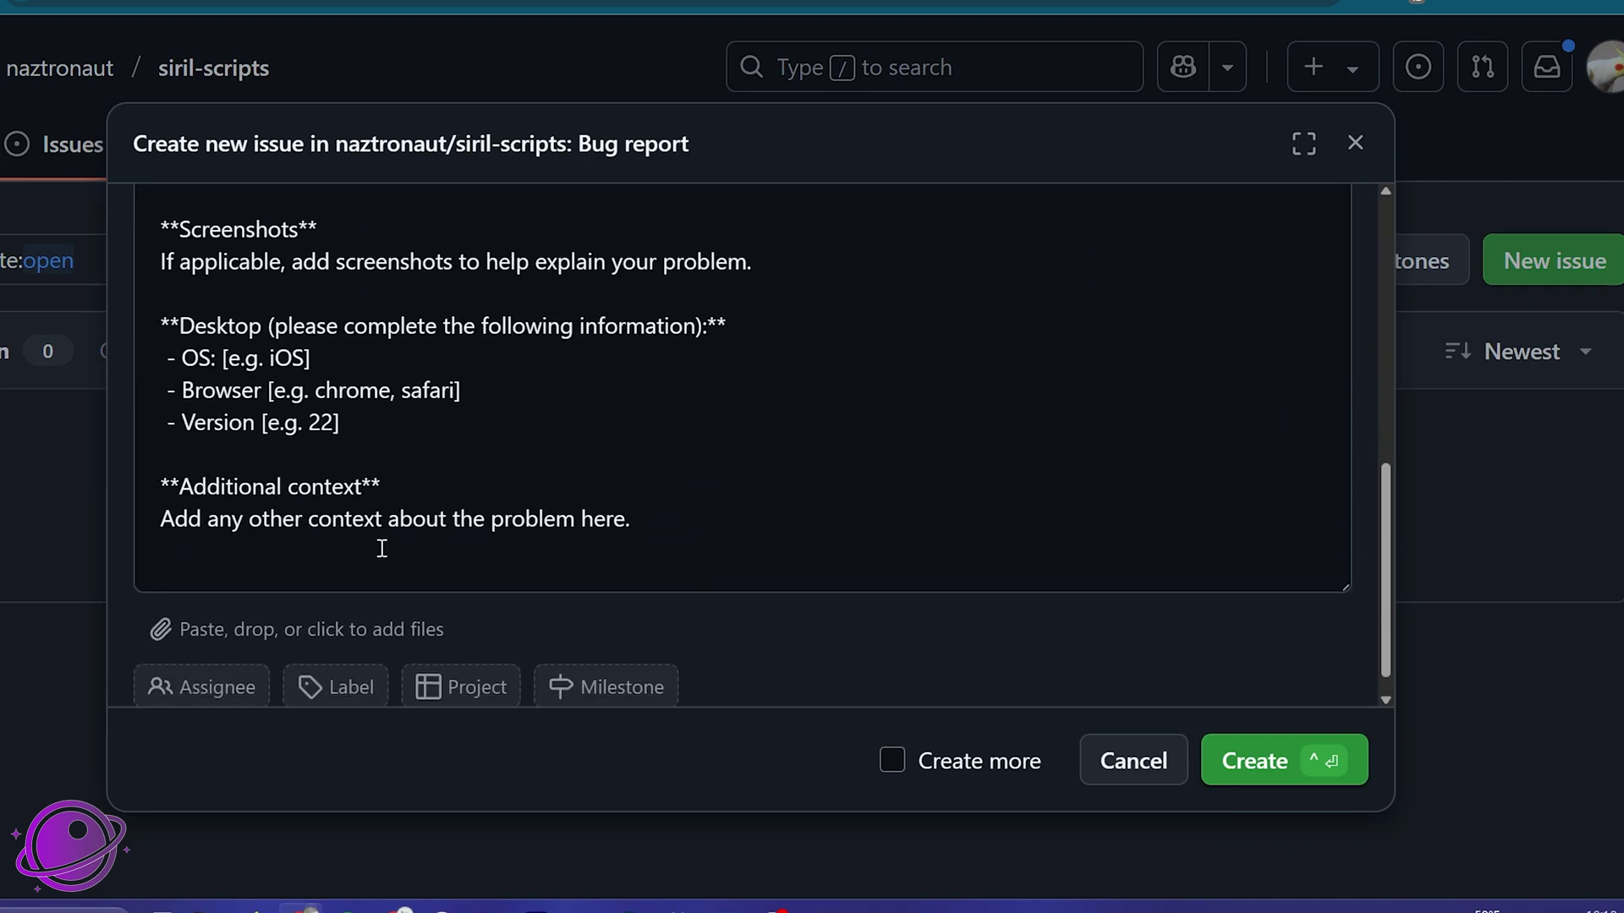